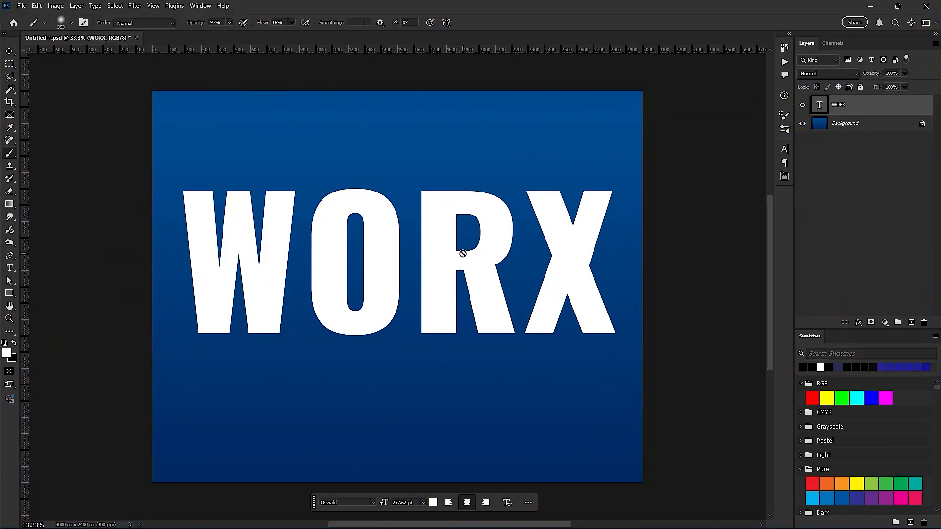
- Outline a four-sided selection inside the upper part of the W's left stroke with the Polygonal Lasso
{"action": "key", "text": "l"}
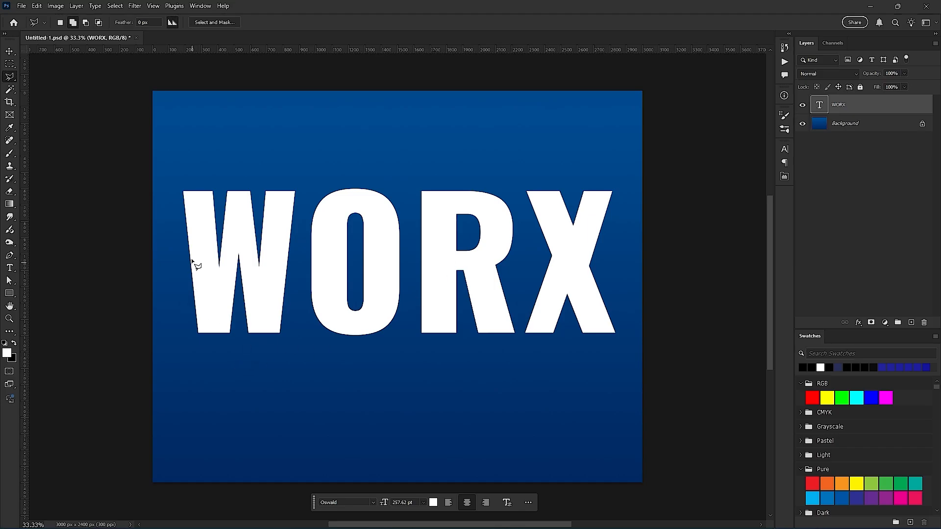
{"action": "left_click_drag", "start_coordinate": [185, 185], "coordinate": [225, 206]}
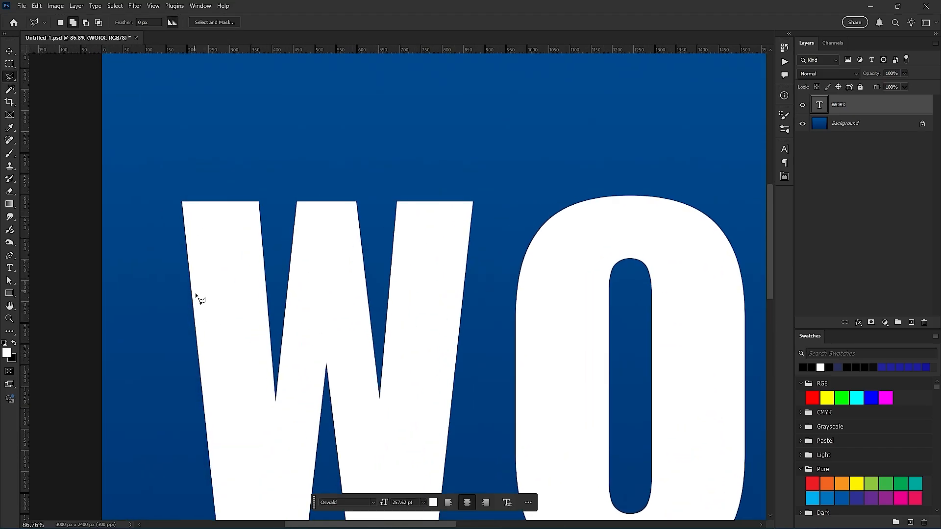
{"action": "left_click", "coordinate": [202, 310]}
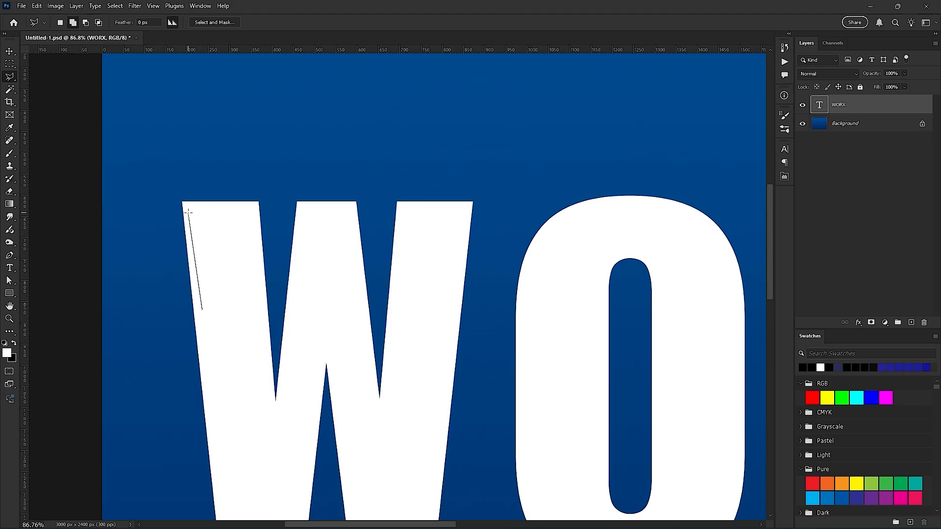
{"action": "left_click", "coordinate": [254, 209]}
{"action": "double_click", "coordinate": [264, 310]}
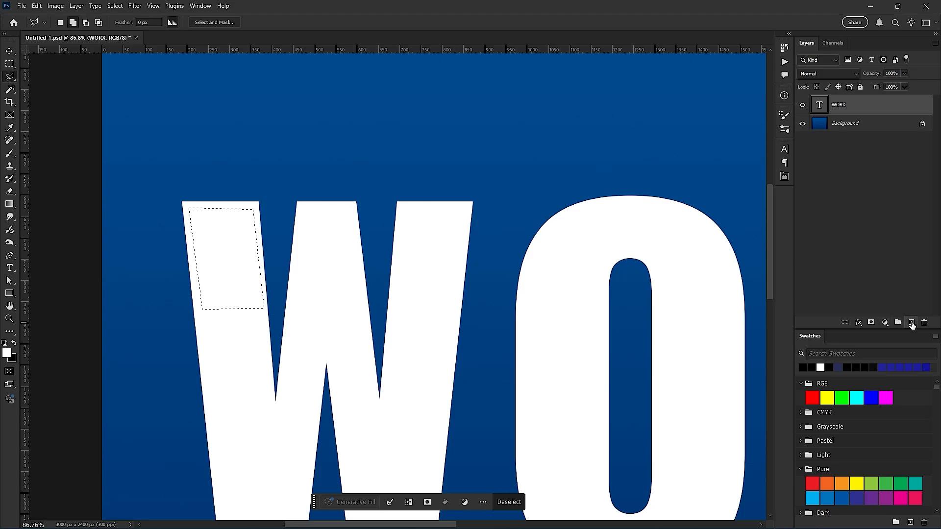
- Add a new empty layer above the WORX text and clip it to the text
{"action": "left_click", "coordinate": [910, 321]}
{"action": "right_click", "coordinate": [863, 106]}
{"action": "left_click", "coordinate": [851, 98]}
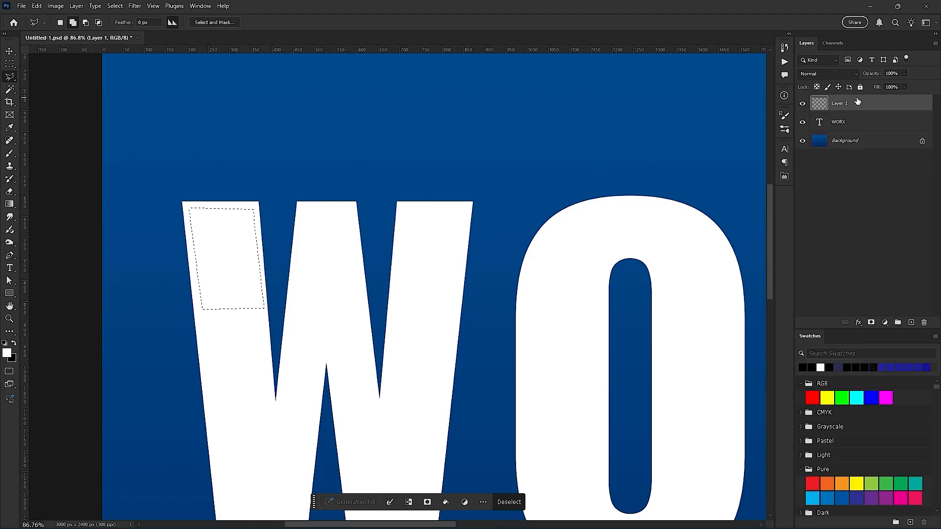
{"action": "right_click", "coordinate": [858, 113]}
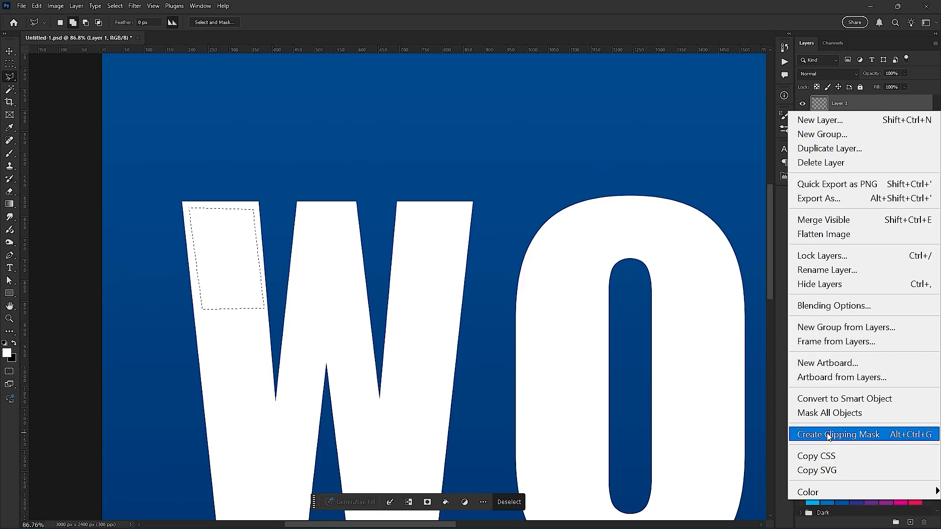
{"action": "left_click", "coordinate": [925, 438]}
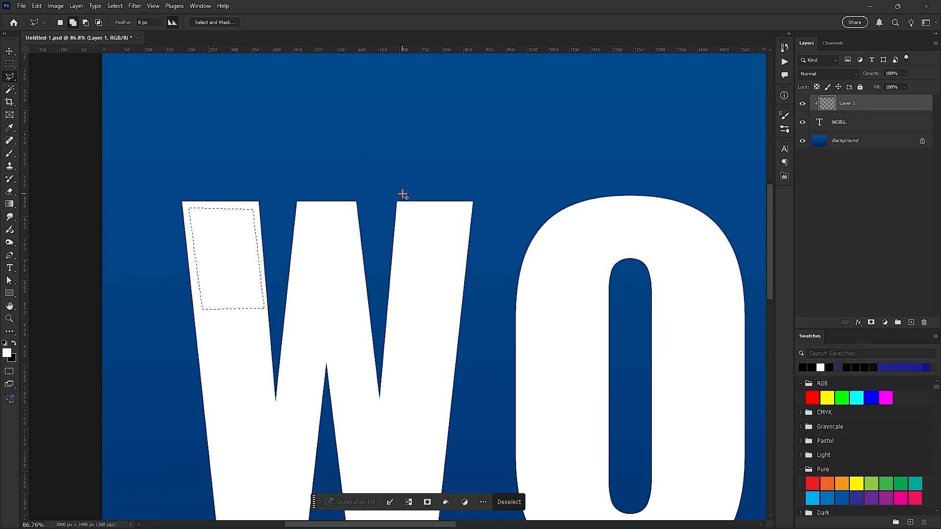
- Brush soft black shading along the selection's upper and left edges on the clipped layer and deselect
{"action": "key", "text": "b"}
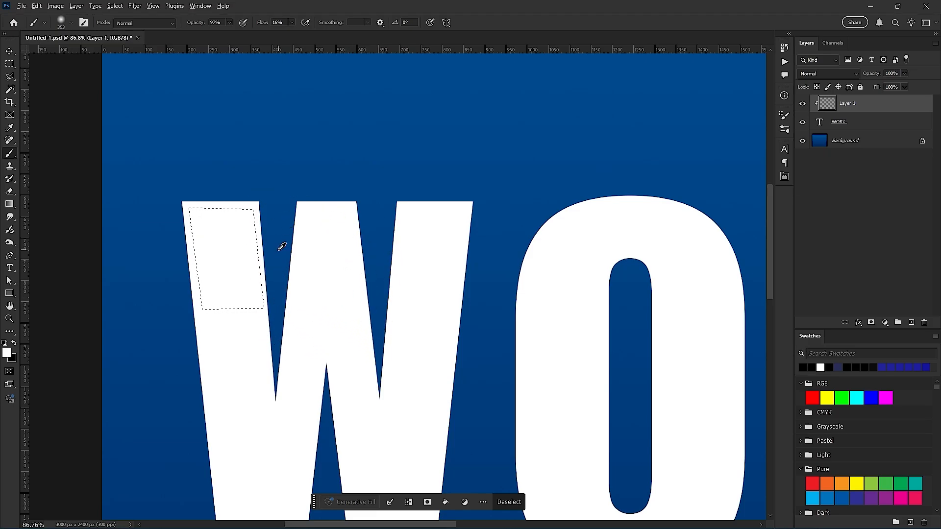
{"action": "left_click_drag", "start_coordinate": [278, 250], "coordinate": [227, 230]}
{"action": "scroll", "coordinate": [199, 201], "scroll_direction": "up", "scroll_amount": 6}
{"action": "left_click", "coordinate": [14, 343]}
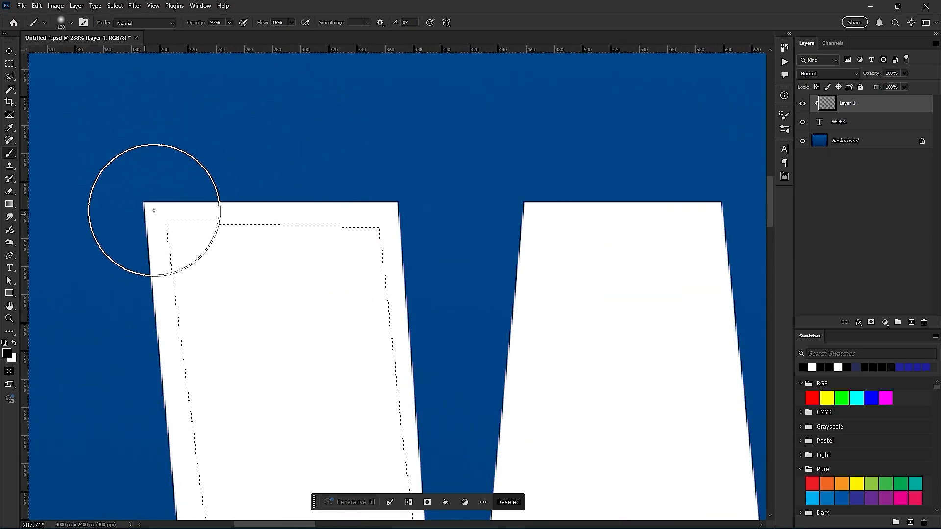
{"action": "mouse_move", "coordinate": [168, 187]}
{"action": "left_mouse_down"}
{"action": "mouse_move", "coordinate": [315, 193]}
{"action": "mouse_move", "coordinate": [145, 197]}
{"action": "mouse_move", "coordinate": [385, 190]}
{"action": "mouse_move", "coordinate": [129, 181]}
{"action": "mouse_move", "coordinate": [116, 425]}
{"action": "mouse_move", "coordinate": [148, 236]}
{"action": "mouse_move", "coordinate": [116, 200]}
{"action": "left_mouse_up"}
{"action": "scroll", "coordinate": [116, 201], "scroll_direction": "down", "scroll_amount": 6}
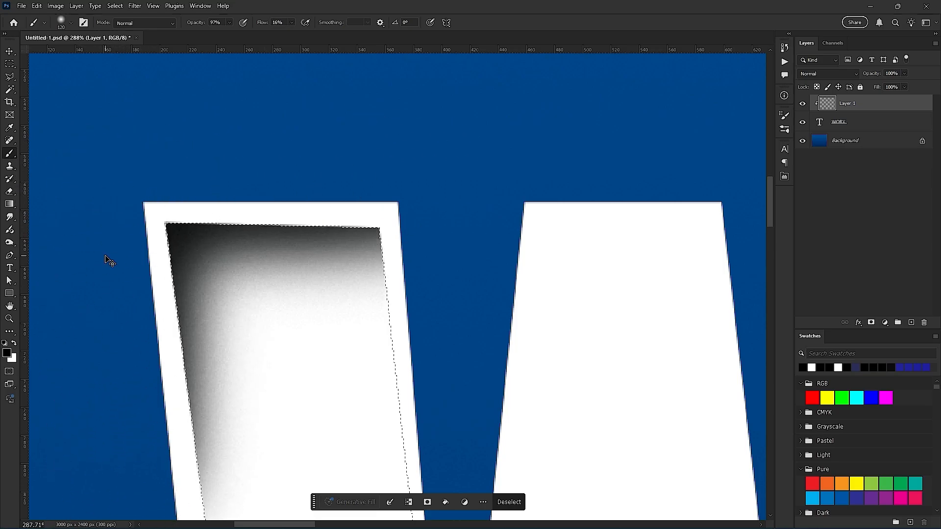
{"action": "key", "text": "ctrl+d"}
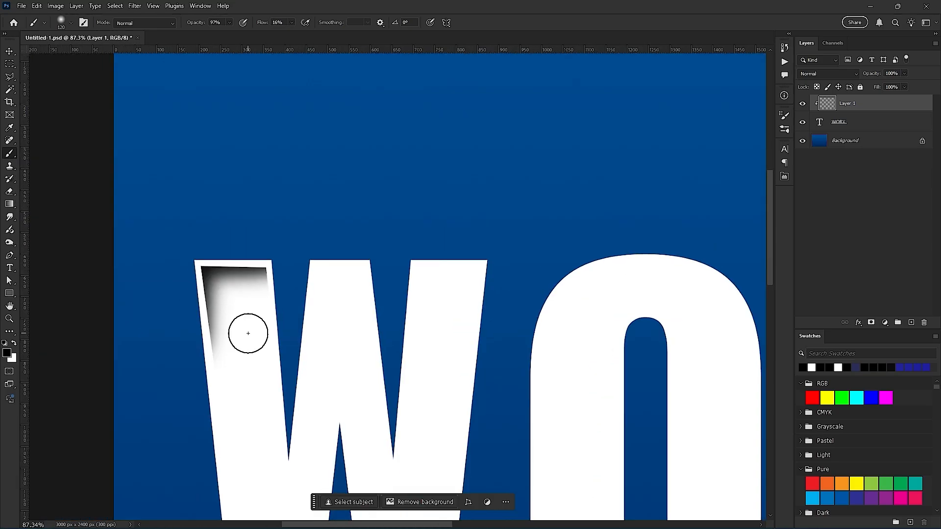
- Delete the clipped layer holding the brushed shading on the W
{"action": "left_click_drag", "start_coordinate": [254, 336], "coordinate": [254, 288]}
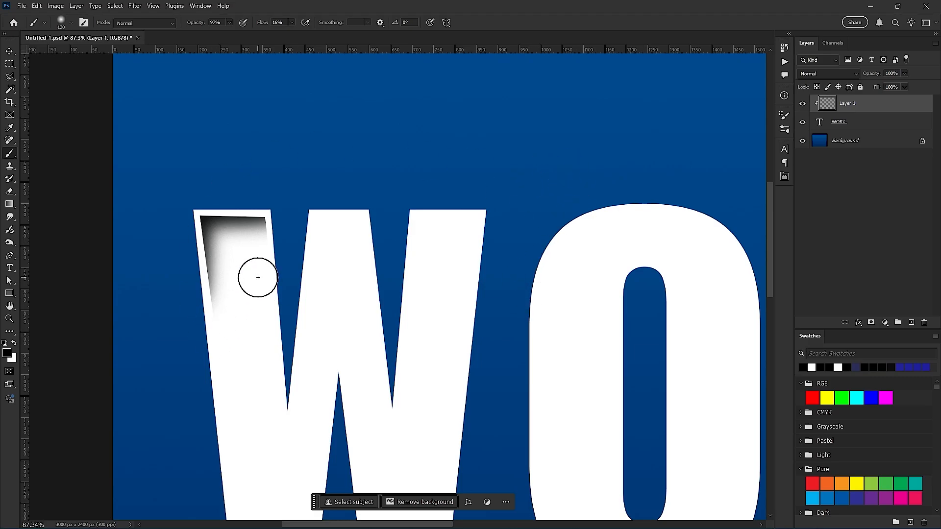
{"action": "key", "text": "Delete"}
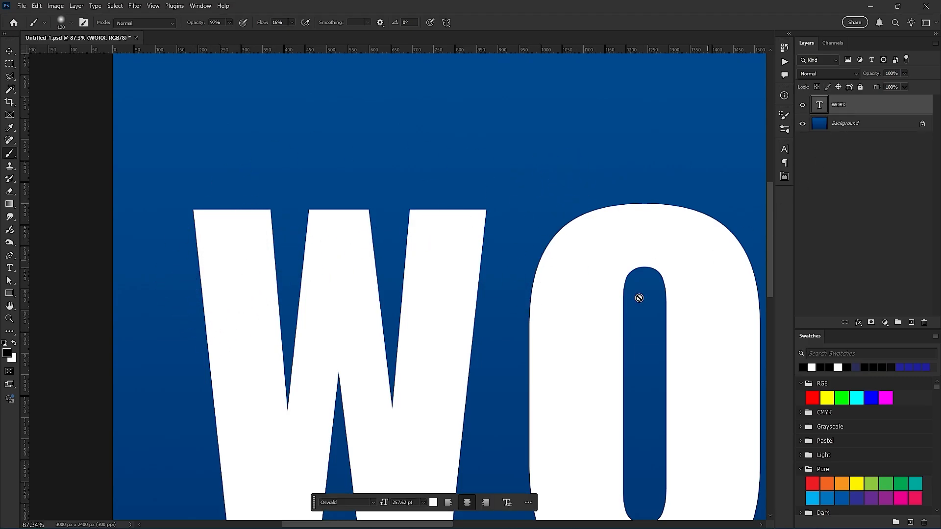
- Try the ExtraLight weight on the WORX text and settle on Oswald Bold
{"action": "scroll", "coordinate": [514, 322], "scroll_direction": "down", "scroll_amount": 5}
{"action": "left_click_drag", "start_coordinate": [590, 395], "coordinate": [336, 361]}
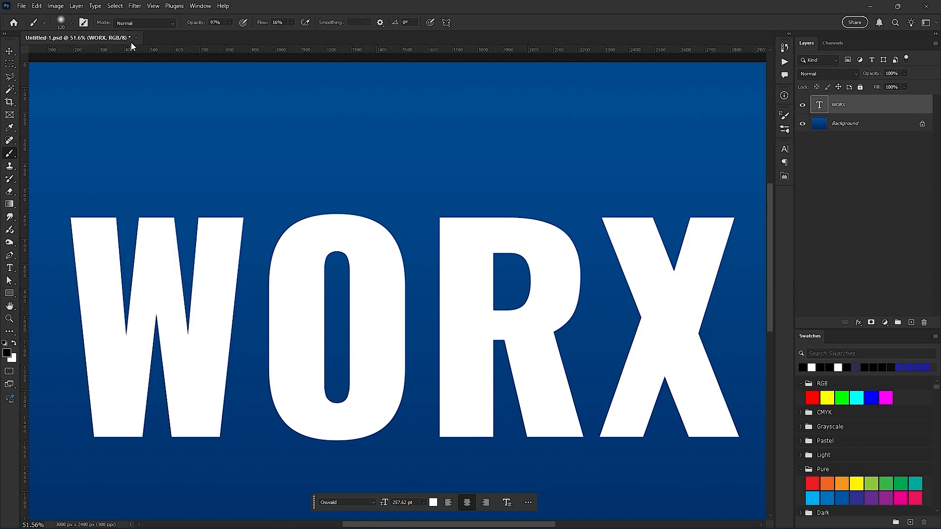
{"action": "key", "text": "t"}
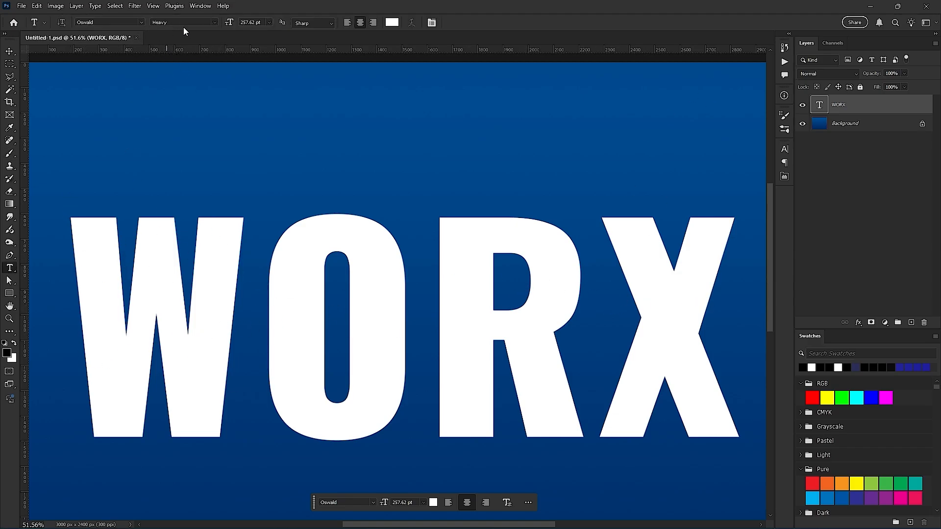
{"action": "left_click", "coordinate": [92, 23]}
{"action": "left_click", "coordinate": [216, 22]}
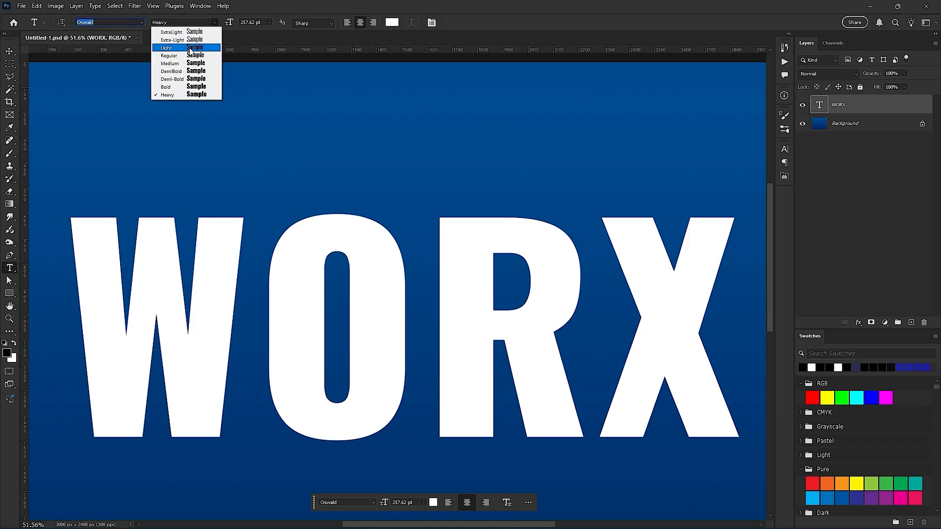
{"action": "left_click", "coordinate": [187, 32]}
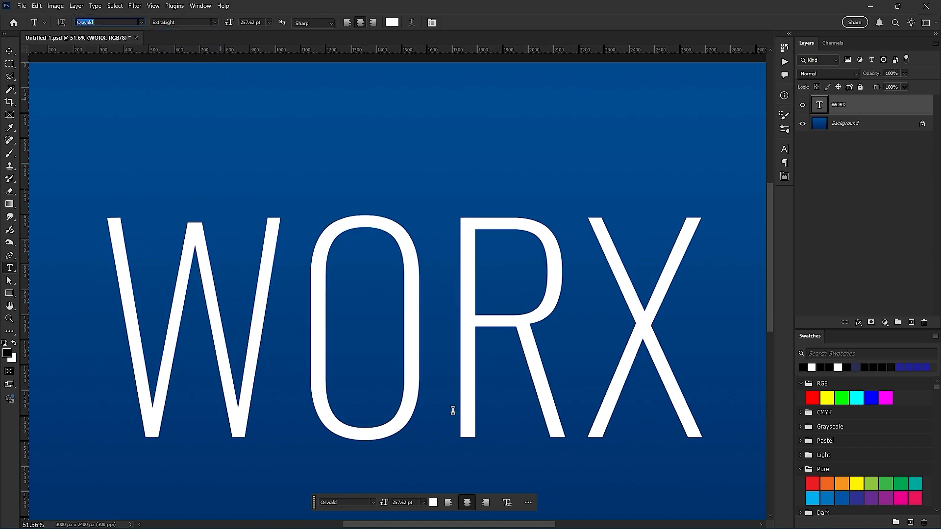
{"action": "left_click", "coordinate": [215, 22]}
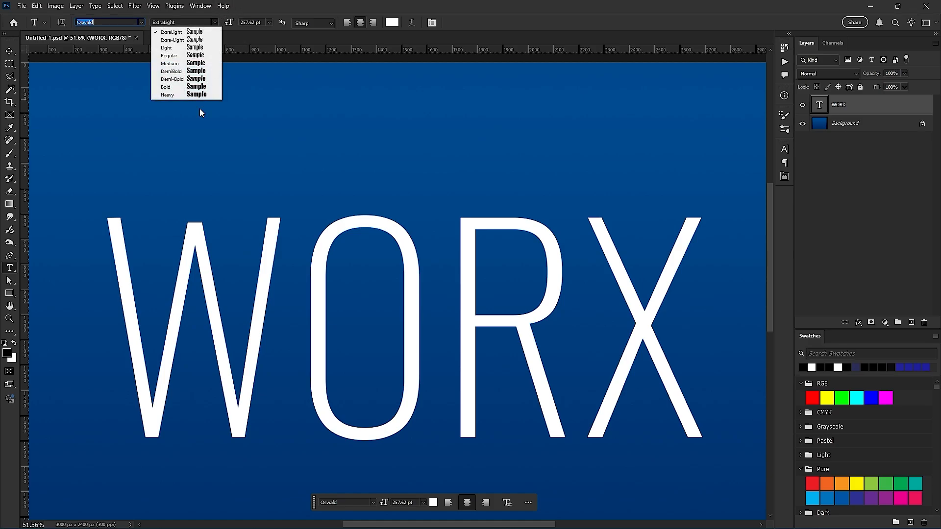
{"action": "left_click", "coordinate": [186, 87]}
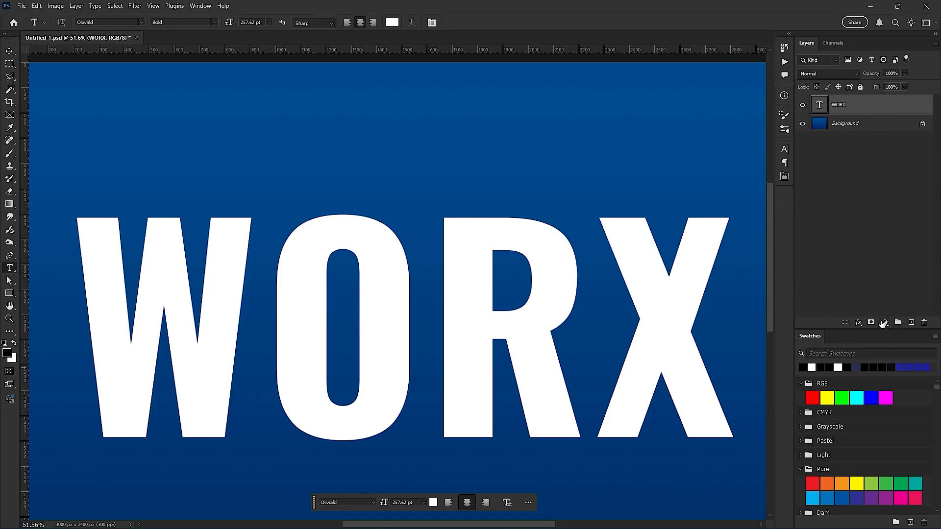
- Add a black Solid Color fill layer above the WORX text
{"action": "left_click", "coordinate": [884, 323]}
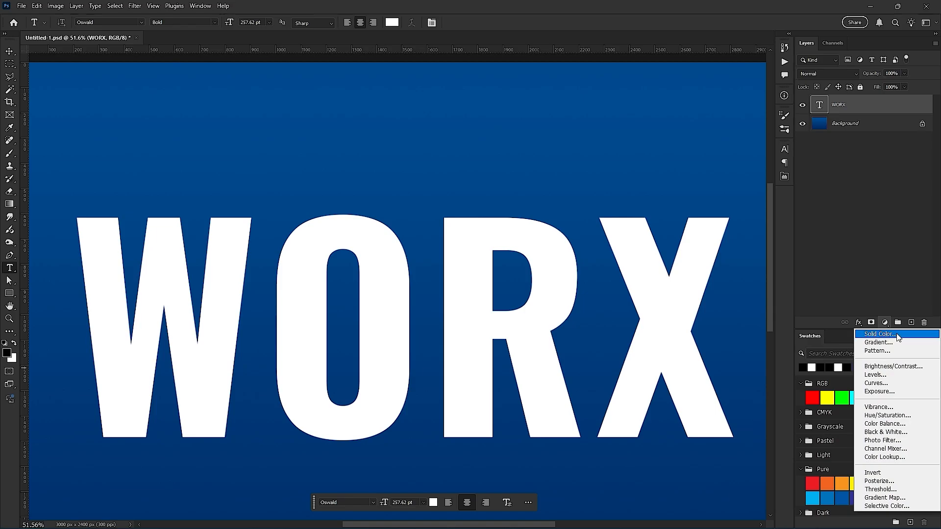
{"action": "left_click", "coordinate": [899, 335]}
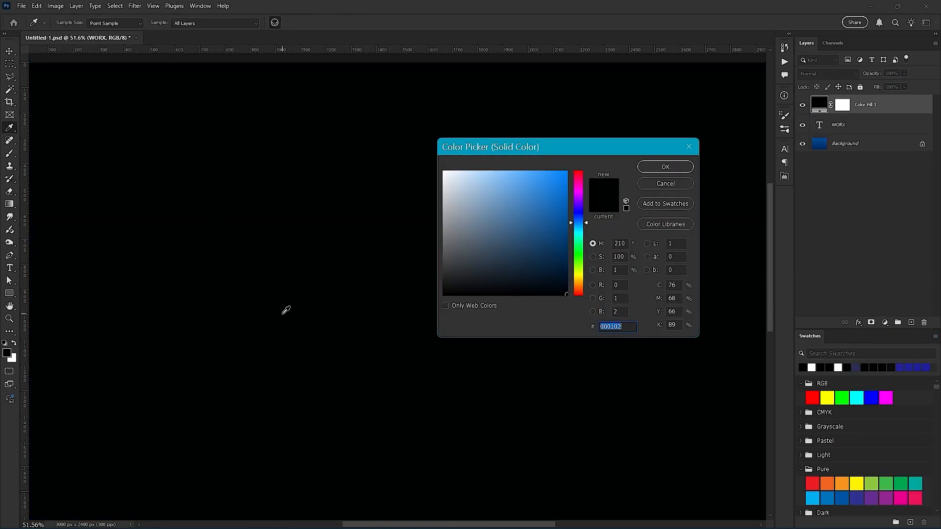
{"action": "mouse_move", "coordinate": [510, 292]}
{"action": "left_mouse_down"}
{"action": "mouse_move", "coordinate": [529, 206]}
{"action": "mouse_move", "coordinate": [519, 225]}
{"action": "mouse_move", "coordinate": [466, 249]}
{"action": "mouse_move", "coordinate": [493, 210]}
{"action": "mouse_move", "coordinate": [470, 398]}
{"action": "mouse_move", "coordinate": [510, 387]}
{"action": "mouse_move", "coordinate": [462, 361]}
{"action": "mouse_move", "coordinate": [418, 368]}
{"action": "left_mouse_up"}
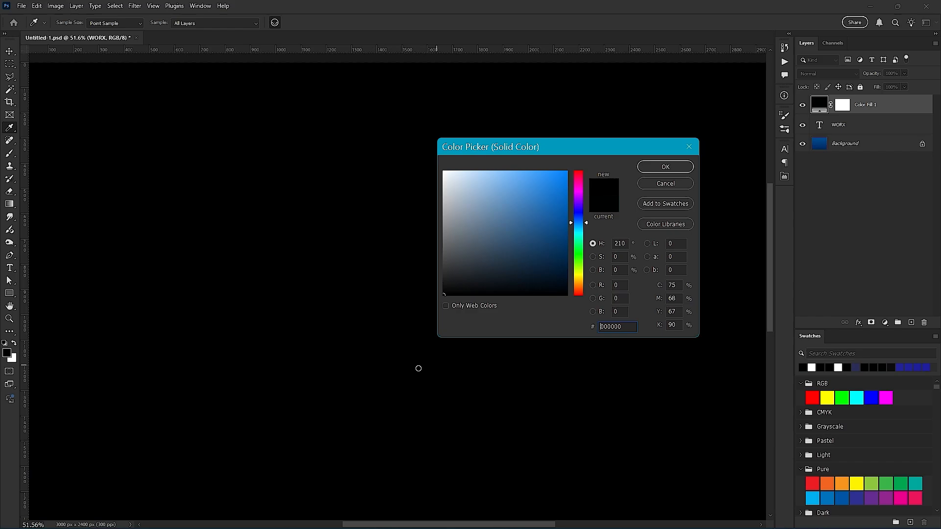
{"action": "left_click", "coordinate": [661, 166]}
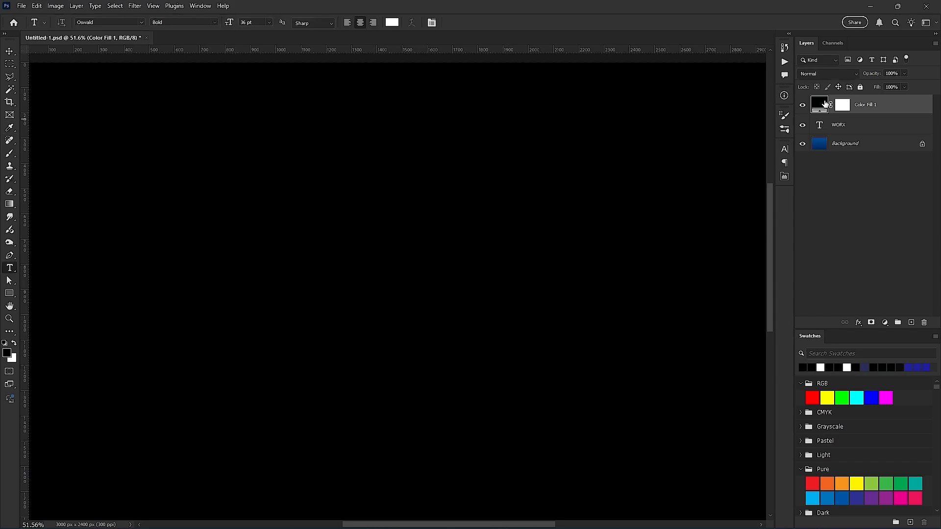
- Invert the color fill layer's mask, fill it with the white foreground color and refill it with the black background color
{"action": "left_click", "coordinate": [847, 108]}
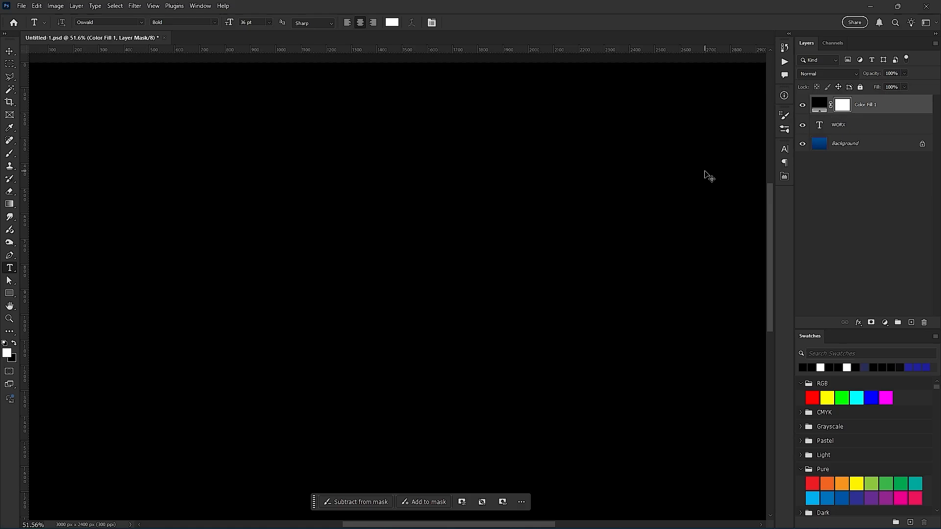
{"action": "key", "text": "ctrl+i"}
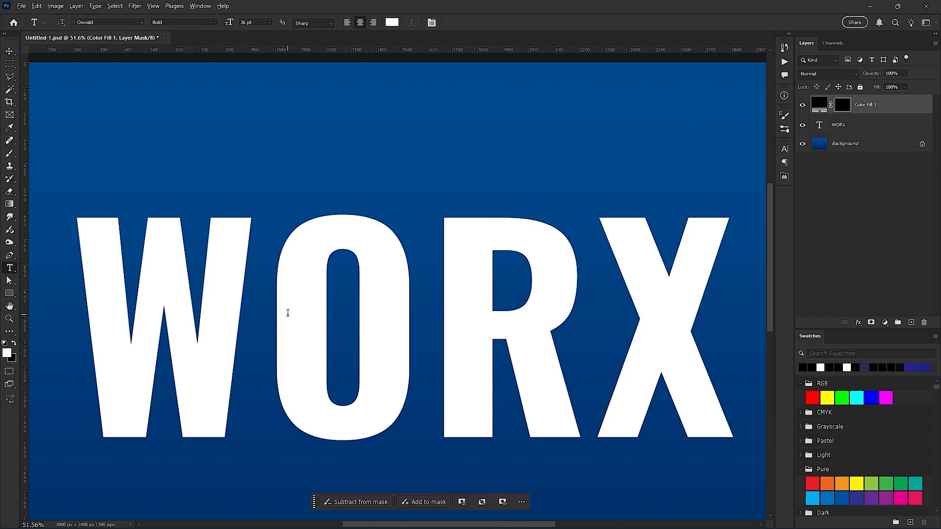
{"action": "key", "text": "alt+BackSpace"}
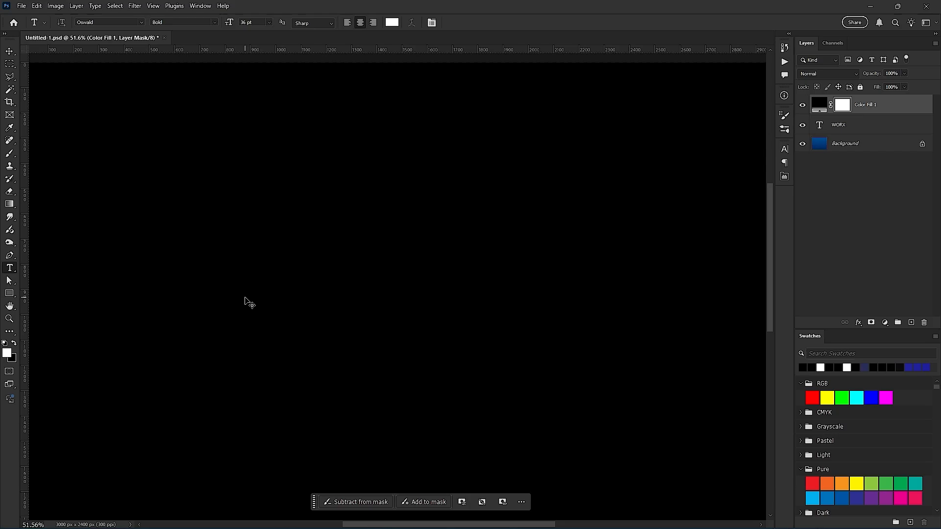
{"action": "key", "text": "ctrl+BackSpace"}
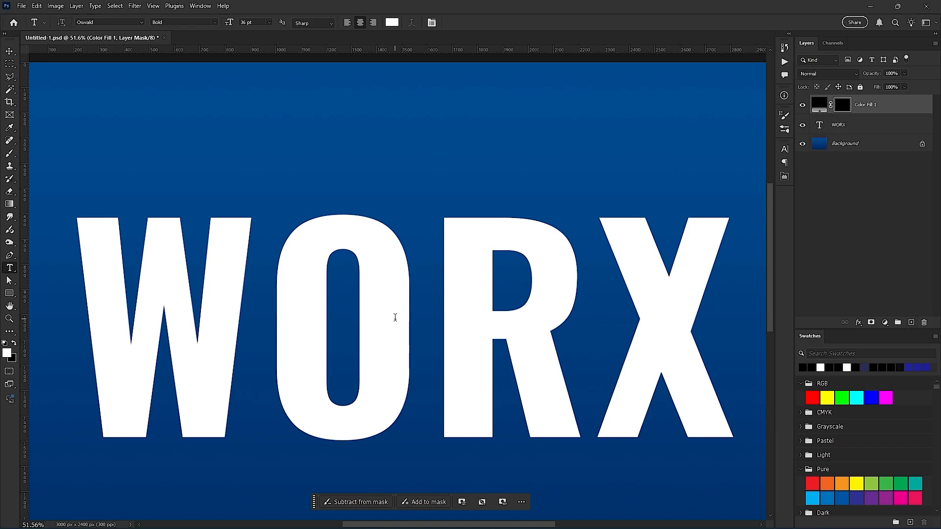
- Clip the color fill layer to the WORX text layer
{"action": "right_click", "coordinate": [853, 113]}
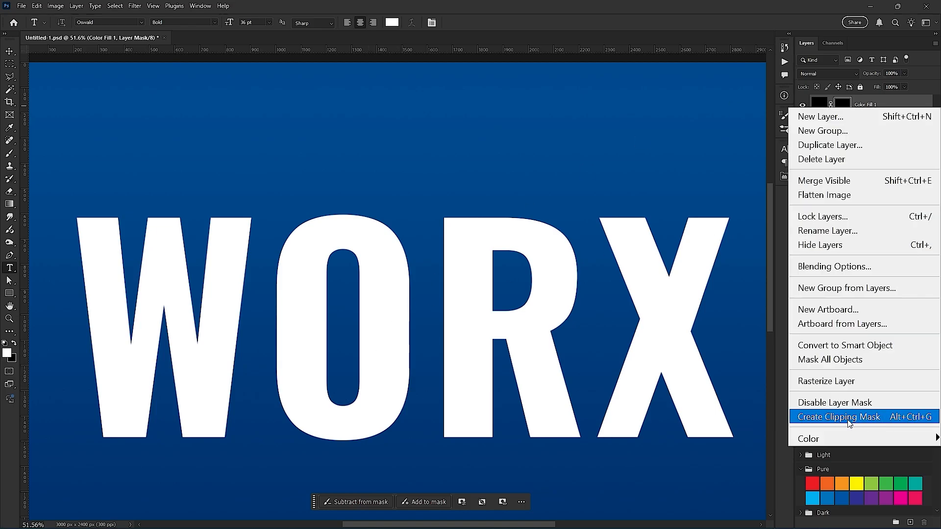
{"action": "left_click", "coordinate": [853, 417]}
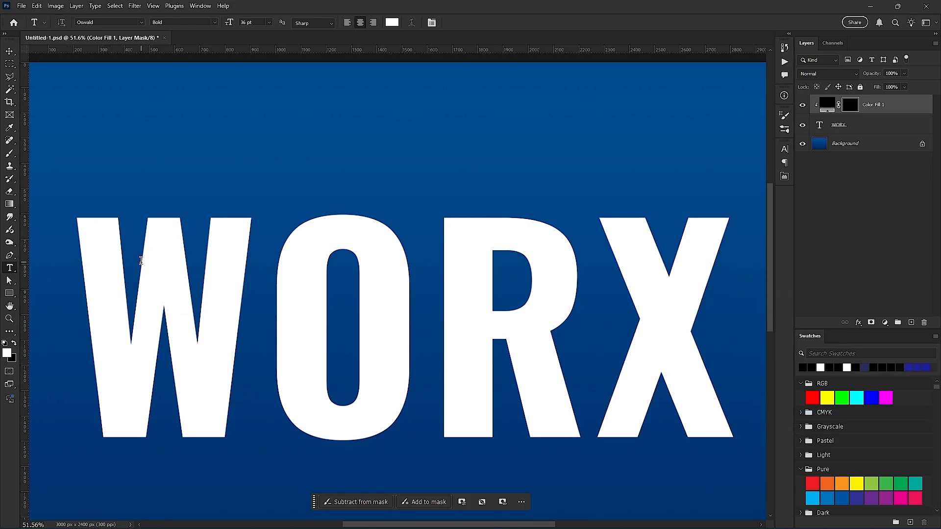
{"action": "scroll", "coordinate": [79, 231], "scroll_direction": "up", "scroll_amount": 5}
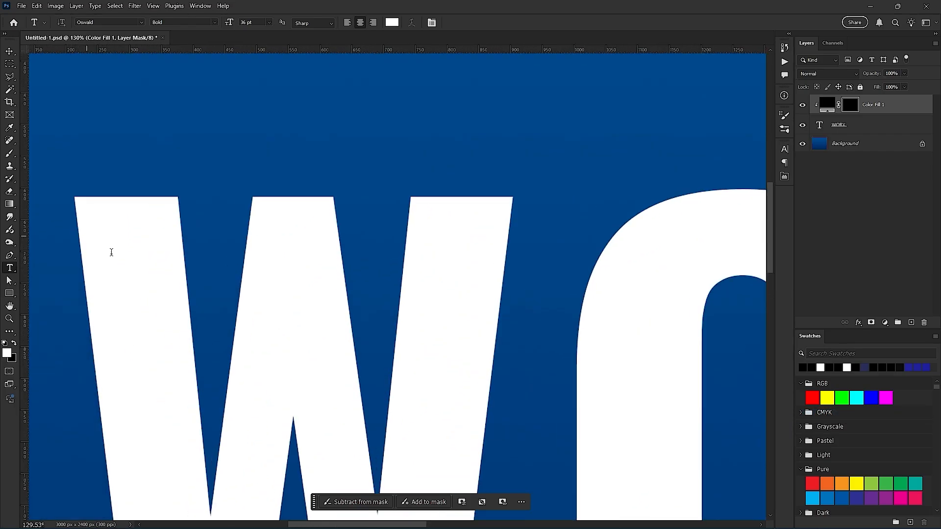
{"action": "left_click_drag", "start_coordinate": [192, 286], "coordinate": [237, 243]}
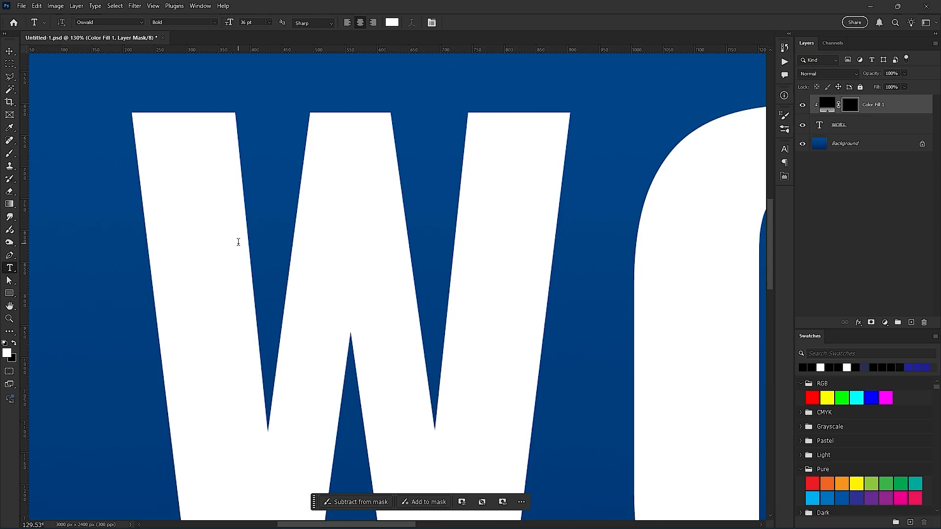
{"action": "key", "text": "l"}
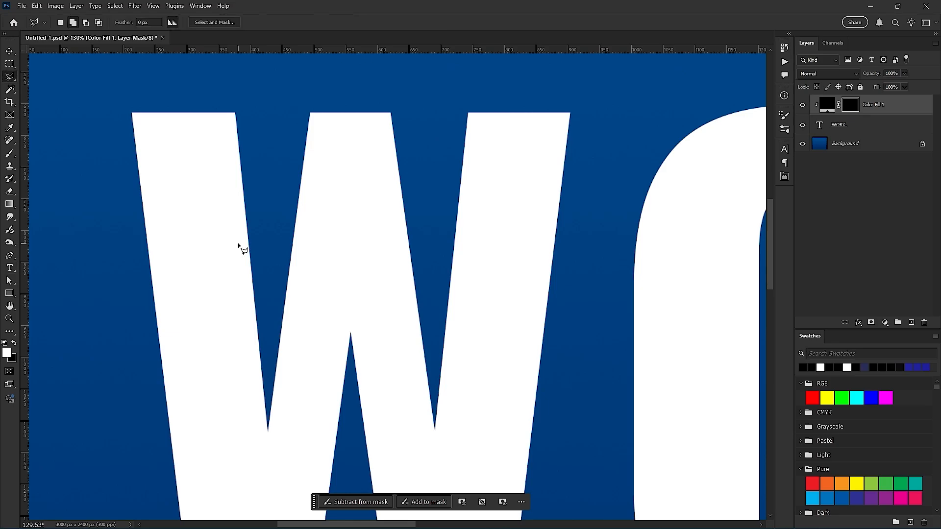
{"action": "right_click", "coordinate": [12, 80]}
{"action": "left_click", "coordinate": [11, 80]}
- Try drawing a curved Pen tool path from the W's upper-left corner toward its first notch, and discard it
{"action": "left_click", "coordinate": [12, 258]}
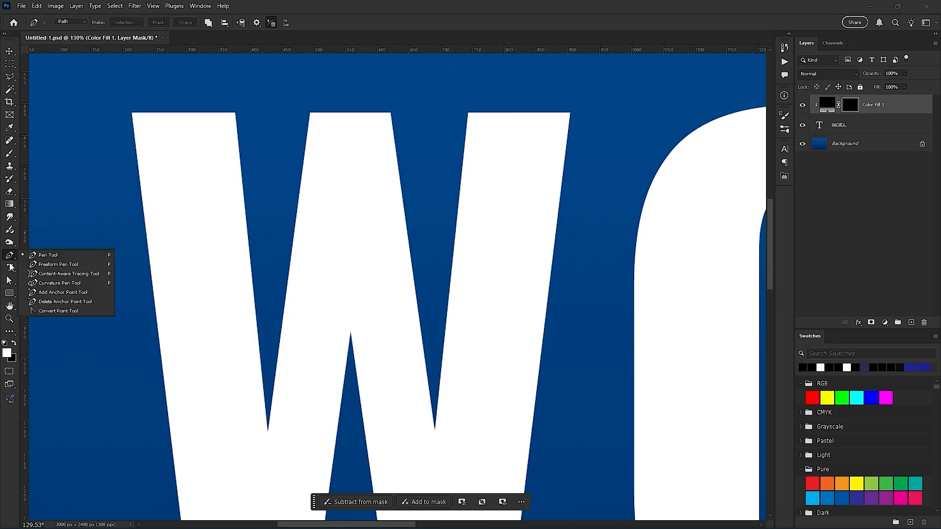
{"action": "left_click", "coordinate": [37, 255]}
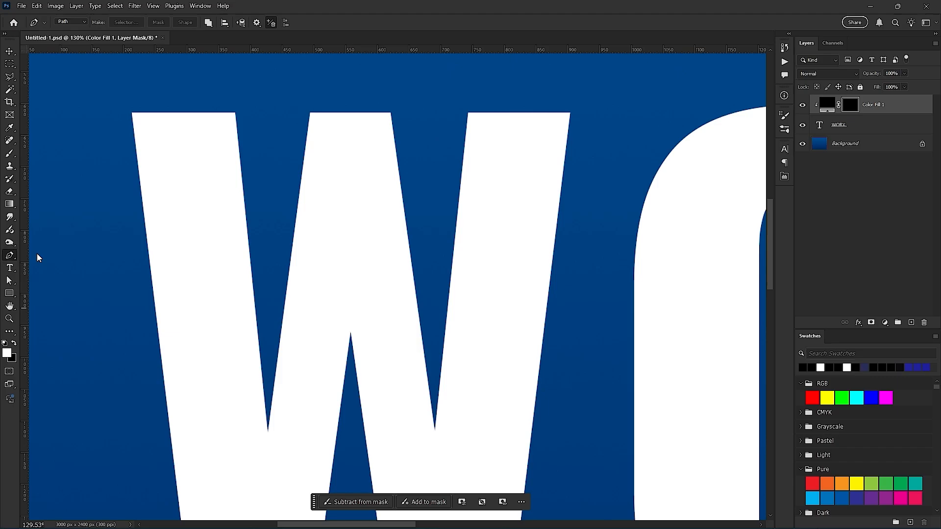
{"action": "left_click", "coordinate": [139, 118]}
{"action": "left_click_drag", "start_coordinate": [200, 201], "coordinate": [175, 170]}
{"action": "key", "text": "space"}
{"action": "left_click_drag", "start_coordinate": [265, 384], "coordinate": [257, 322]}
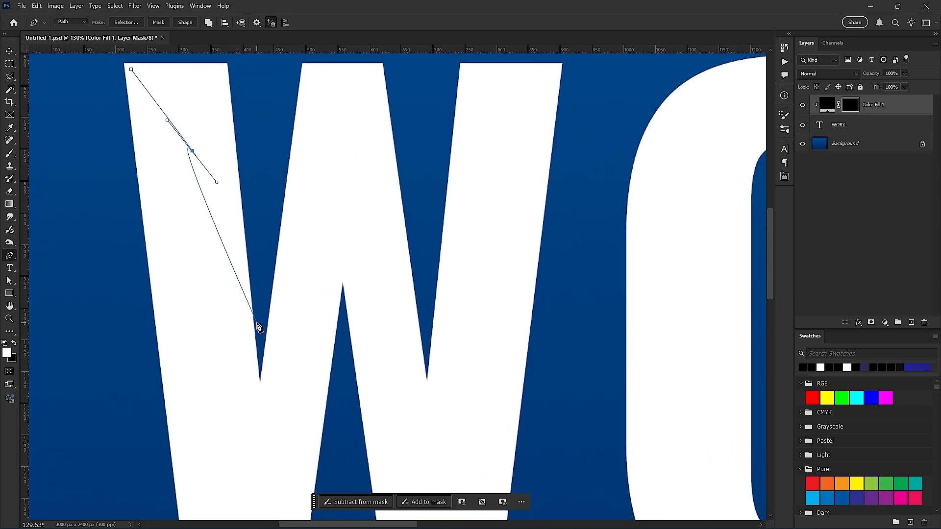
{"action": "key", "text": "Escape"}
{"action": "key", "text": "Escape"}
{"action": "key", "text": "space"}
{"action": "left_click_drag", "start_coordinate": [612, 294], "coordinate": [249, 335]}
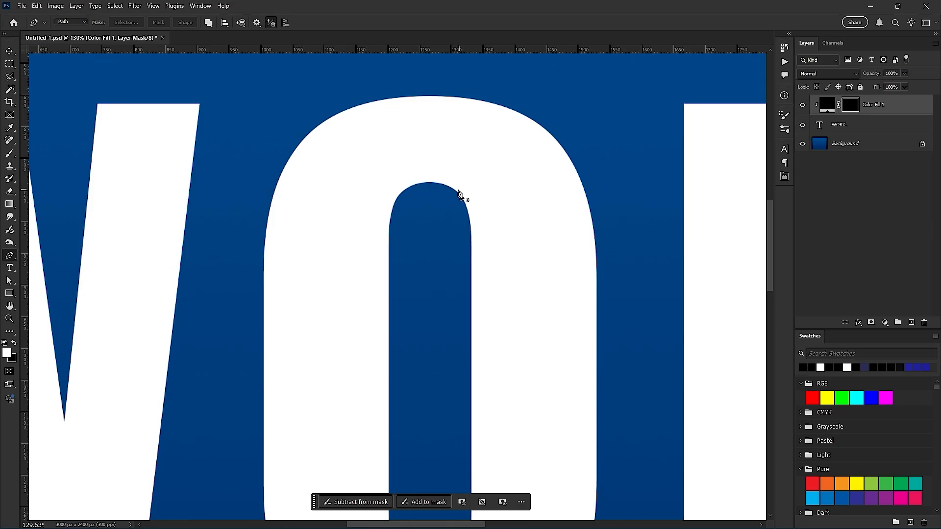
- Examine the W's upper corners, notches, inner peak and diagonal strokes up close to see where its strokes overlap
{"action": "left_click_drag", "start_coordinate": [297, 222], "coordinate": [566, 199]}
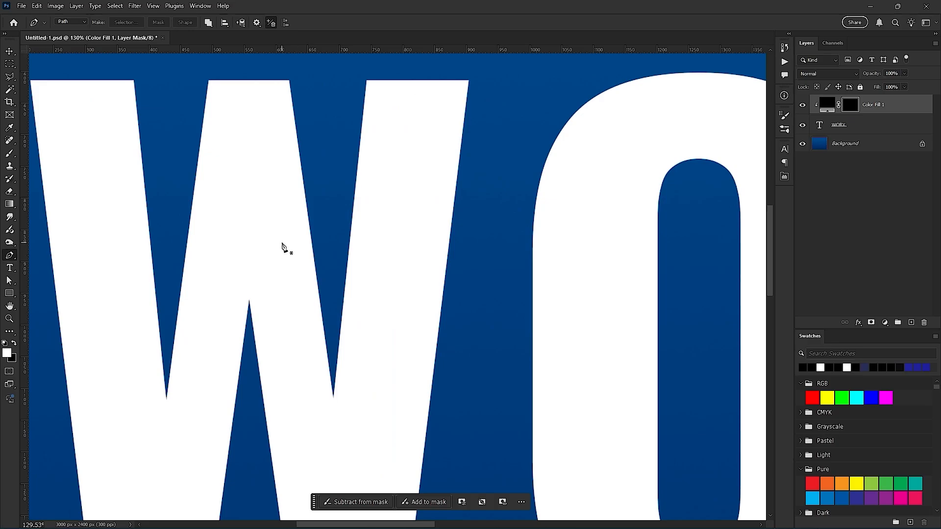
{"action": "left_click_drag", "start_coordinate": [212, 194], "coordinate": [289, 255]}
{"action": "left_click_drag", "start_coordinate": [327, 254], "coordinate": [335, 253]}
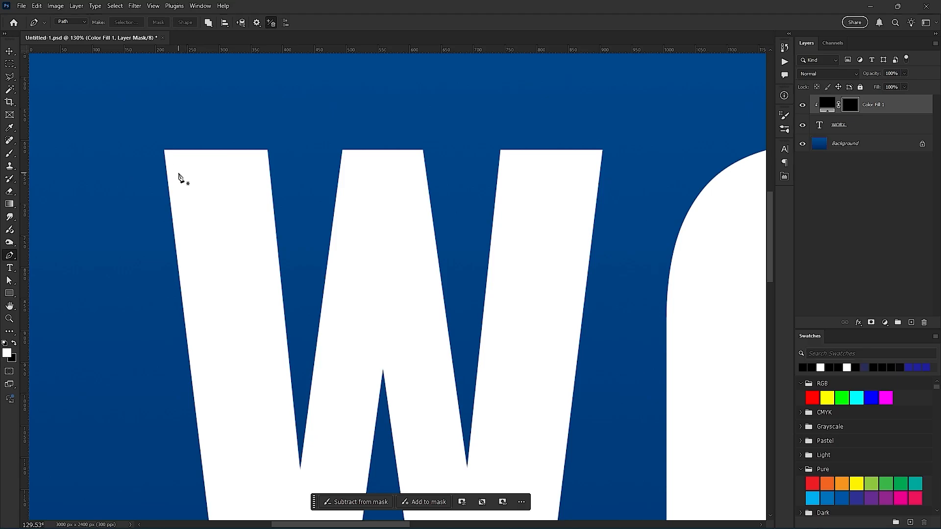
{"action": "scroll", "coordinate": [178, 176], "scroll_direction": "up", "scroll_amount": 3}
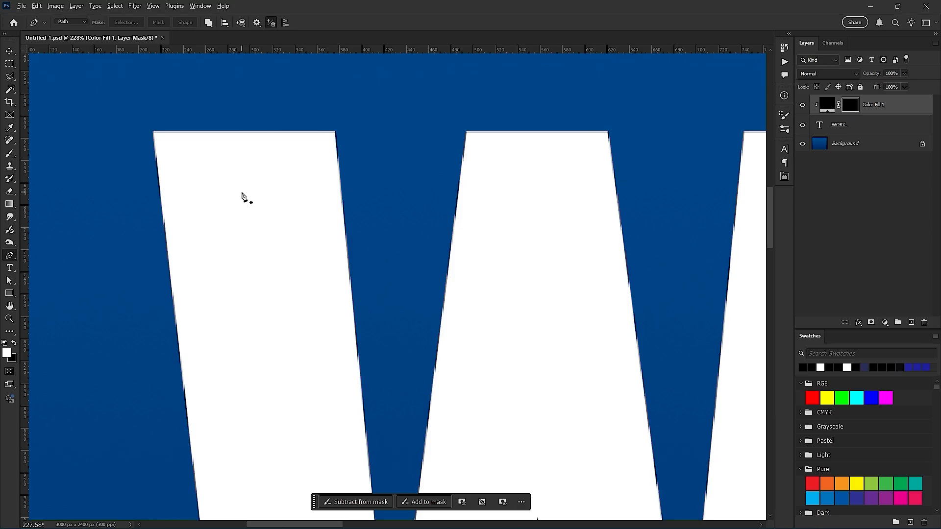
{"action": "scroll", "coordinate": [242, 198], "scroll_direction": "down", "scroll_amount": 2}
{"action": "scroll", "coordinate": [164, 189], "scroll_direction": "up", "scroll_amount": 7}
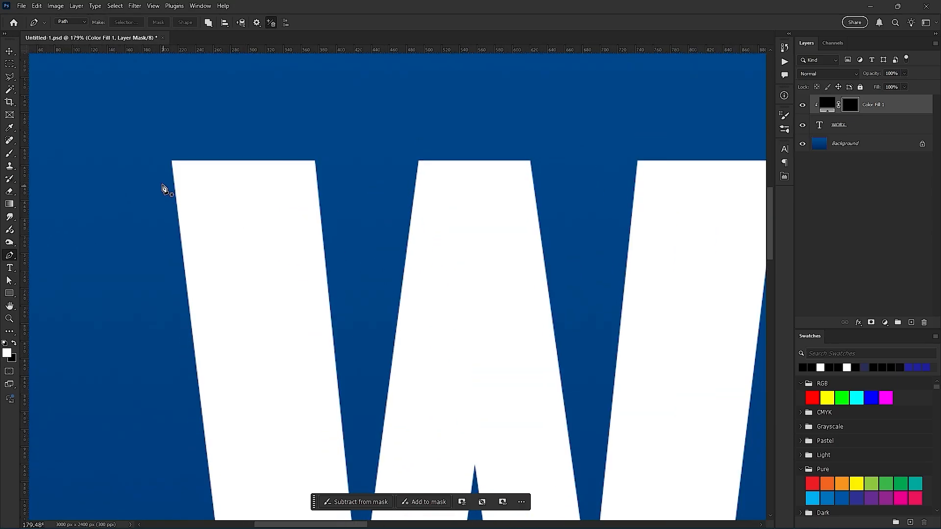
{"action": "scroll", "coordinate": [227, 255], "scroll_direction": "down", "scroll_amount": 4}
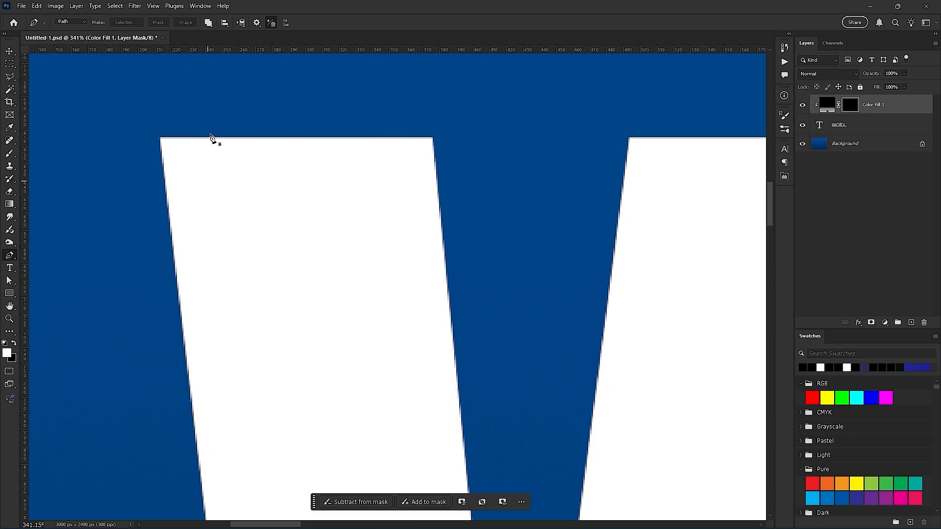
{"action": "scroll", "coordinate": [195, 244], "scroll_direction": "down", "scroll_amount": 3}
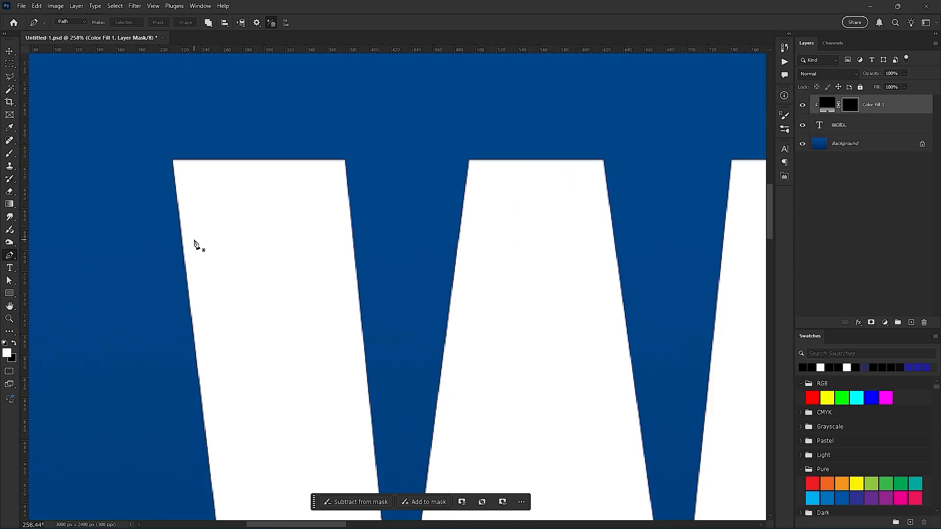
{"action": "left_click_drag", "start_coordinate": [287, 345], "coordinate": [206, 88]}
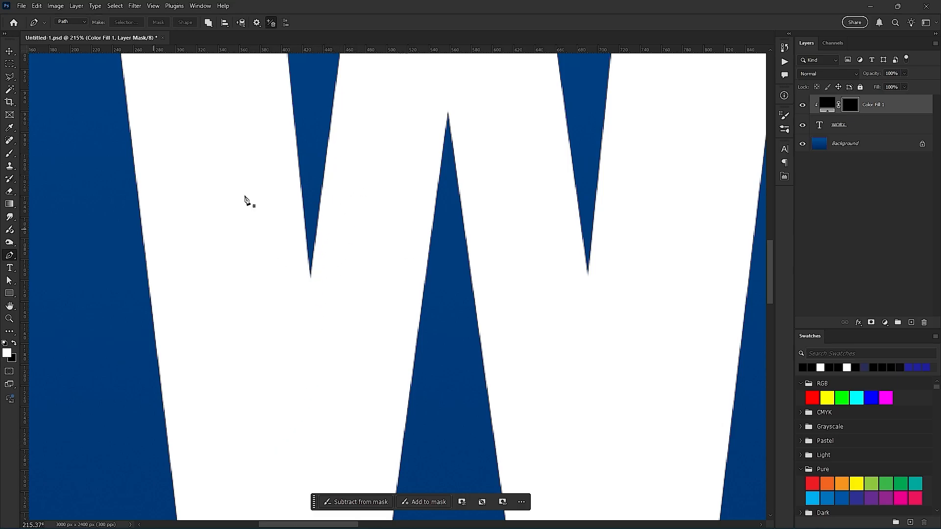
{"action": "scroll", "coordinate": [319, 280], "scroll_direction": "down", "scroll_amount": 3}
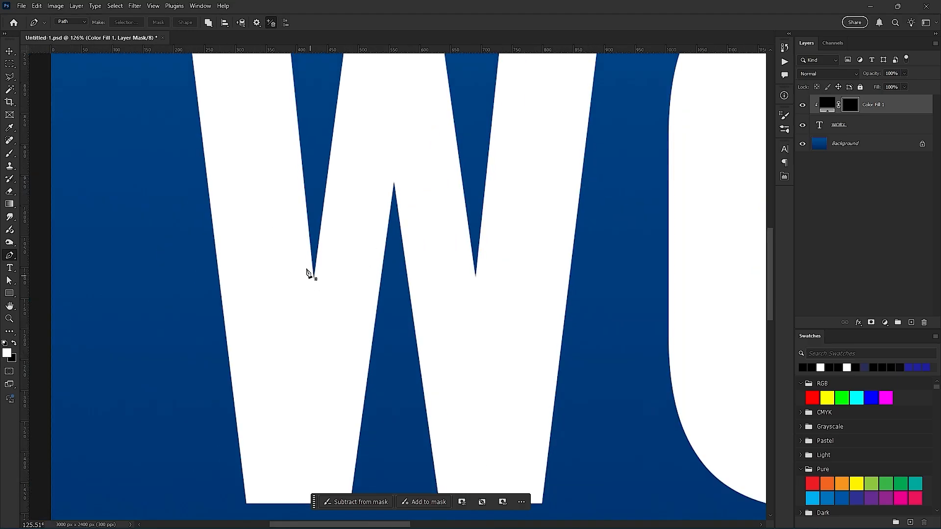
{"action": "left_click_drag", "start_coordinate": [319, 295], "coordinate": [307, 217]}
{"action": "scroll", "coordinate": [307, 217], "scroll_direction": "up", "scroll_amount": 2}
{"action": "scroll", "coordinate": [307, 219], "scroll_direction": "down", "scroll_amount": 2}
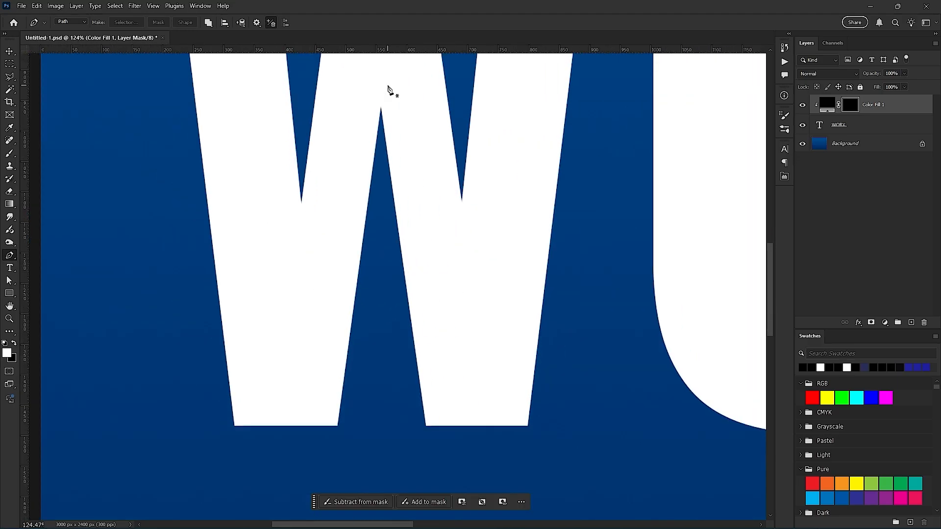
{"action": "scroll", "coordinate": [338, 193], "scroll_direction": "up", "scroll_amount": 2}
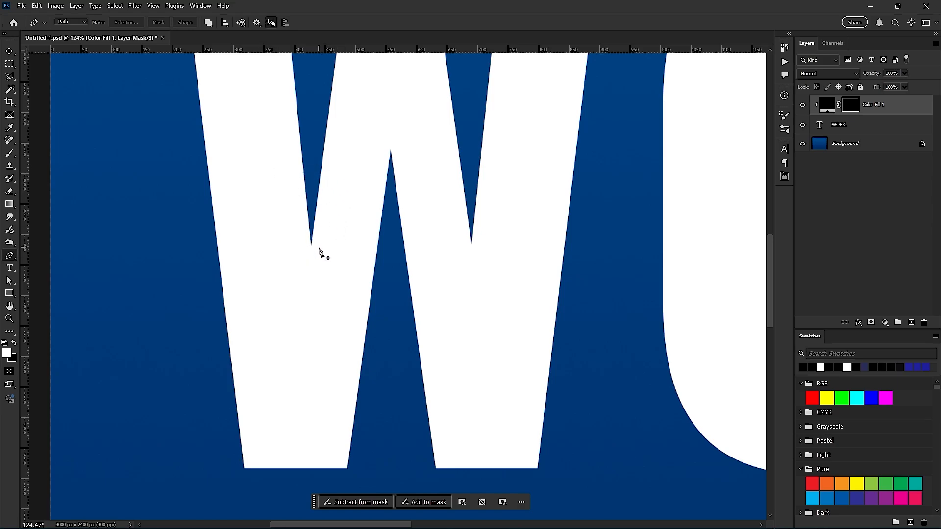
{"action": "scroll", "coordinate": [303, 267], "scroll_direction": "up", "scroll_amount": 3}
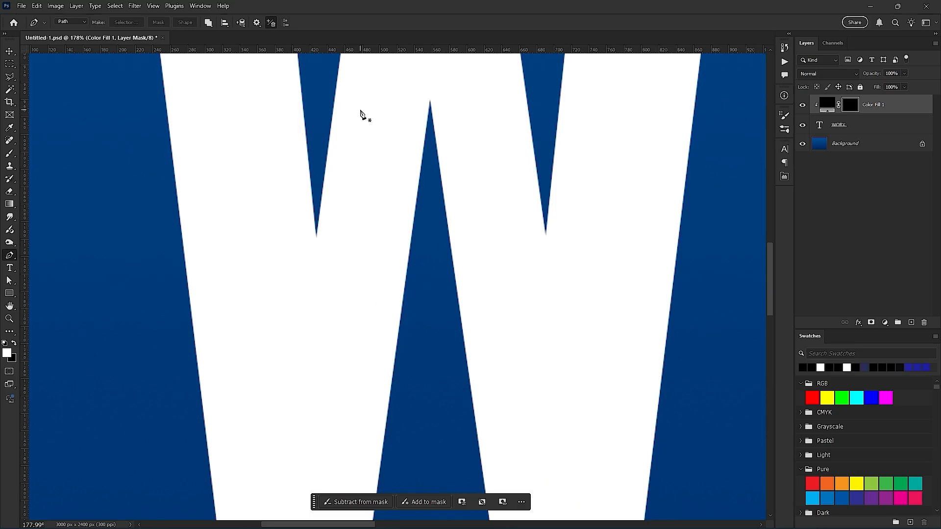
{"action": "scroll", "coordinate": [362, 118], "scroll_direction": "down", "scroll_amount": 2}
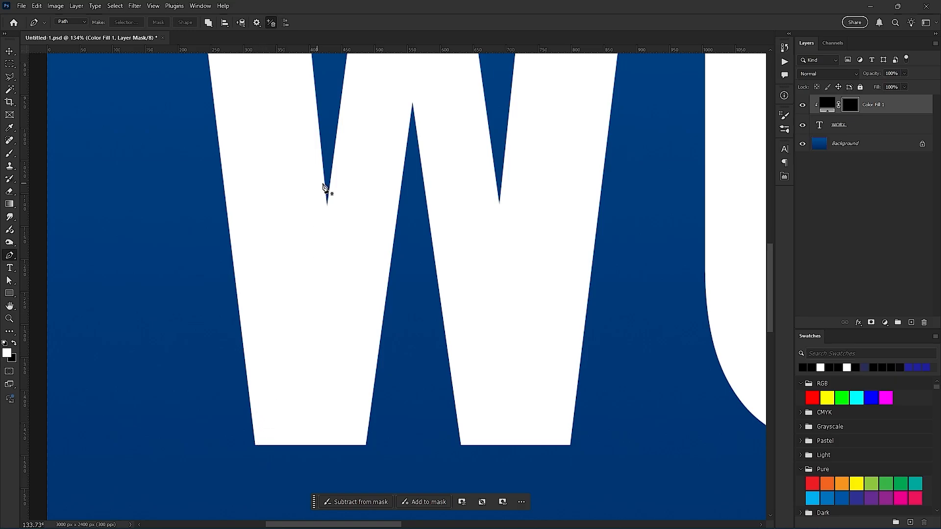
{"action": "scroll", "coordinate": [333, 195], "scroll_direction": "up", "scroll_amount": 4}
{"action": "scroll", "coordinate": [333, 195], "scroll_direction": "down", "scroll_amount": 3}
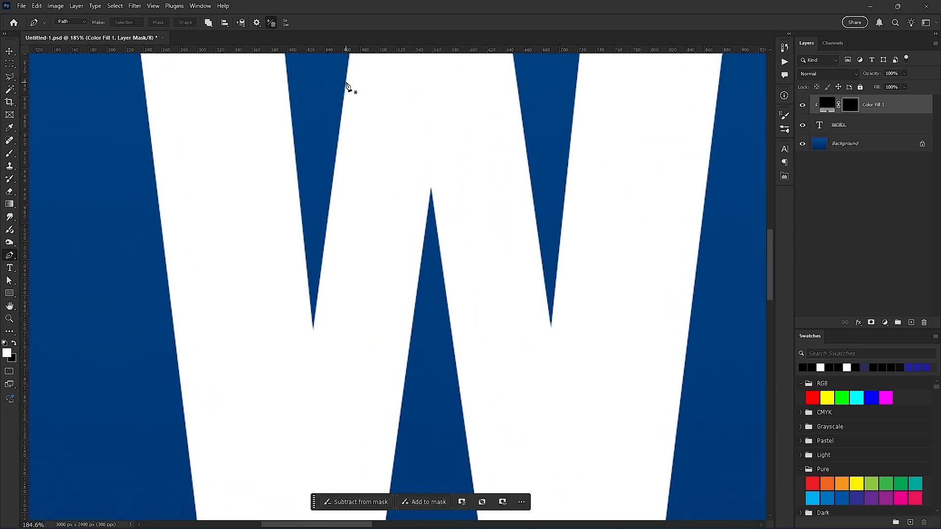
- Draw a closed Pen tool path around the W's second diagonal stroke, from its left edge past the baseline to the inner peak, closing with a curved segment
{"action": "left_click_drag", "start_coordinate": [349, 88], "coordinate": [340, 142]}
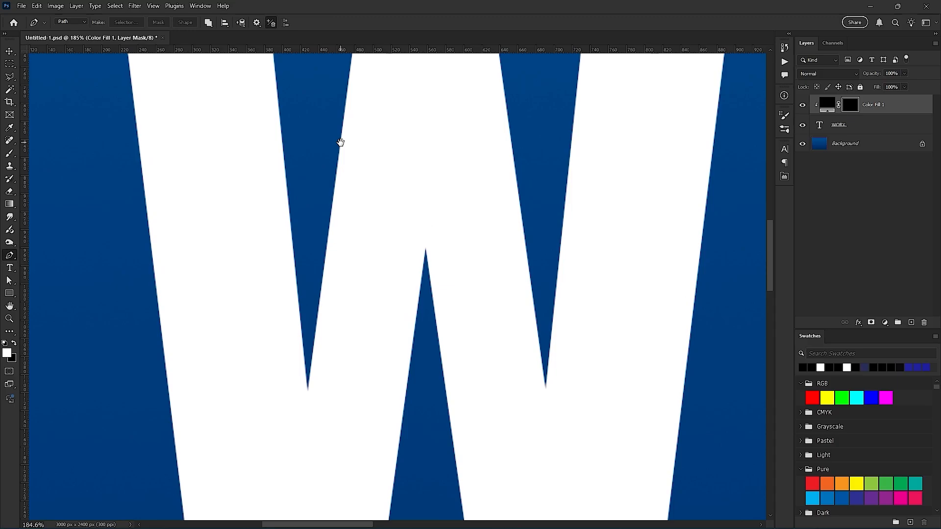
{"action": "left_click", "coordinate": [344, 112]}
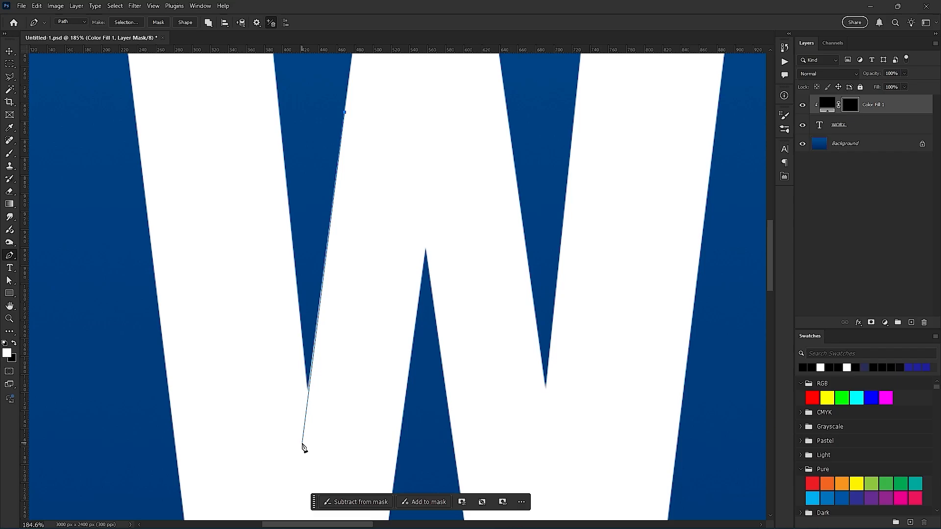
{"action": "left_click_drag", "start_coordinate": [300, 444], "coordinate": [315, 168]}
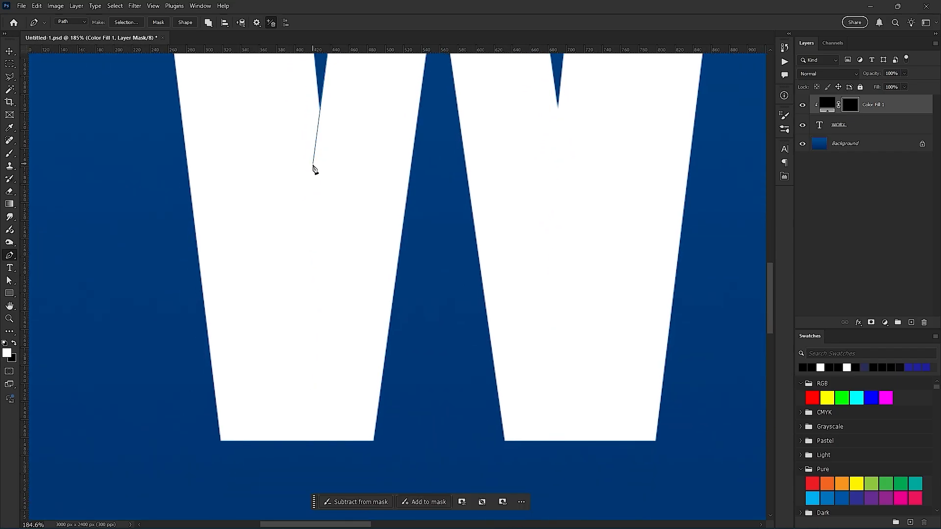
{"action": "left_click", "coordinate": [278, 444]}
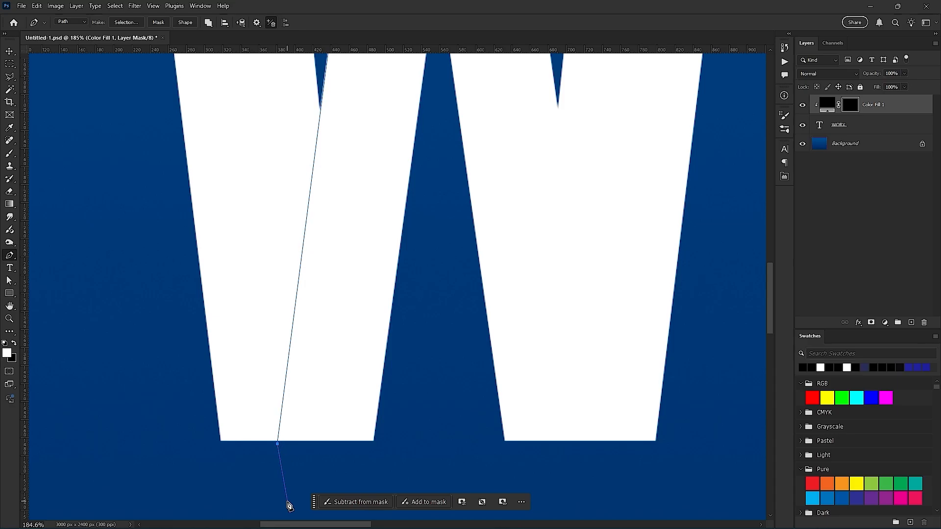
{"action": "left_click", "coordinate": [395, 462]}
{"action": "left_click_drag", "start_coordinate": [429, 164], "coordinate": [387, 347]}
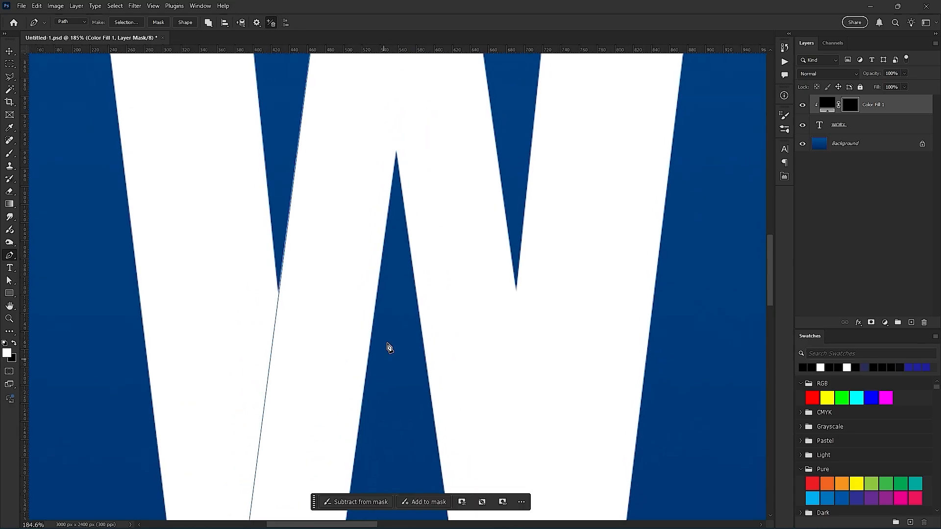
{"action": "left_click", "coordinate": [391, 263]}
{"action": "left_click", "coordinate": [397, 188]}
{"action": "left_click", "coordinate": [397, 149]}
{"action": "left_click_drag", "start_coordinate": [342, 92], "coordinate": [342, 233]}
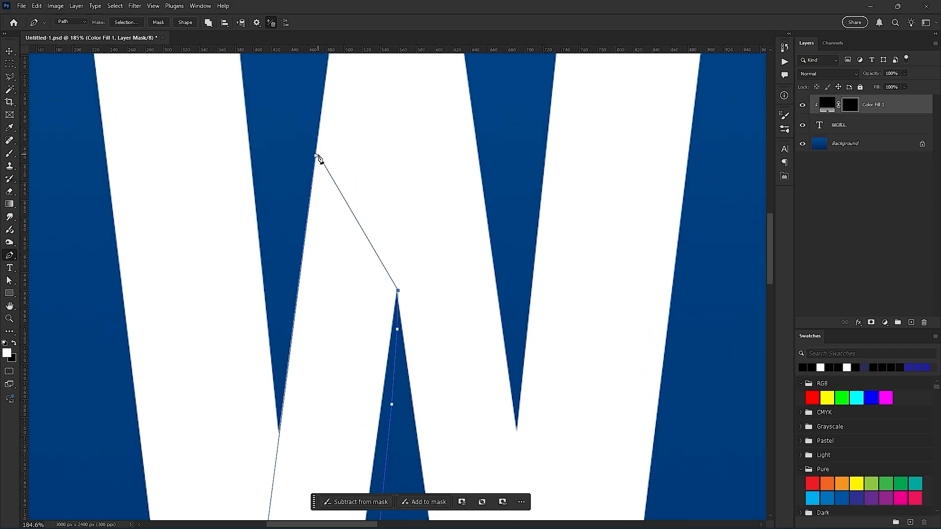
{"action": "left_click_drag", "start_coordinate": [316, 155], "coordinate": [262, 202]}
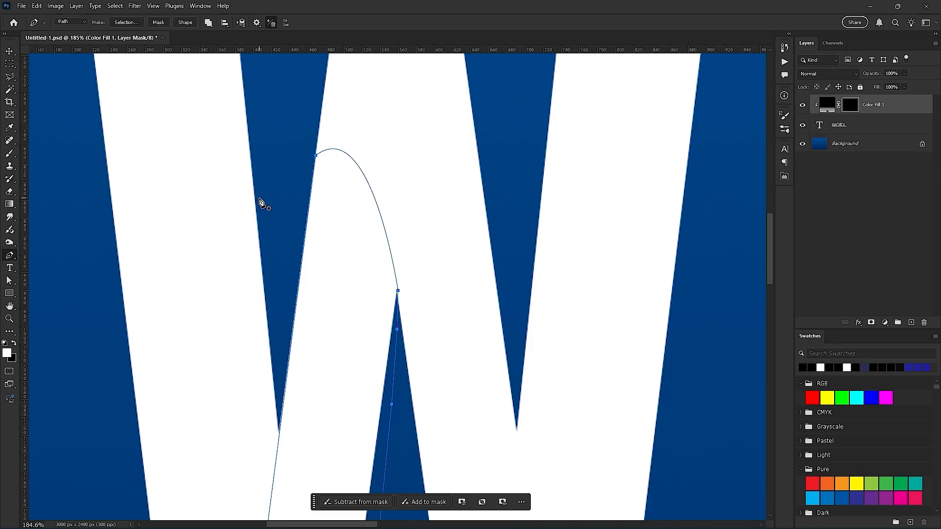
{"action": "scroll", "coordinate": [356, 320], "scroll_direction": "down", "scroll_amount": 2}
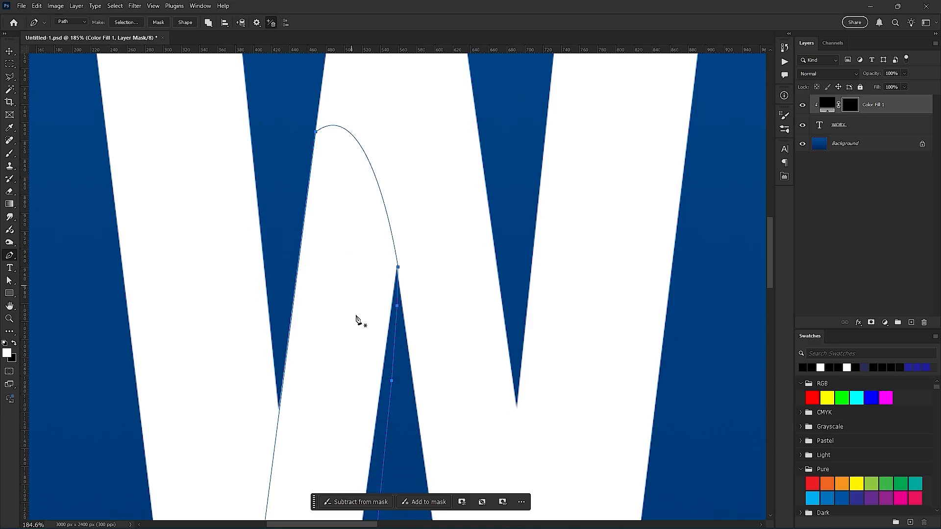
{"action": "scroll", "coordinate": [357, 320], "scroll_direction": "down", "scroll_amount": 4}
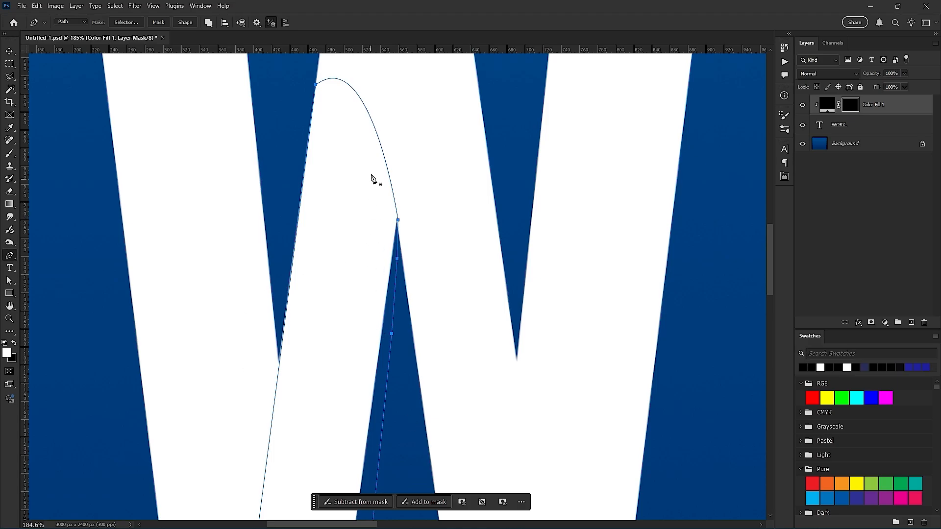
{"action": "left_click_drag", "start_coordinate": [397, 259], "coordinate": [406, 240]}
{"action": "key", "text": "ctrl+z"}
{"action": "key", "text": "ctrl+z"}
{"action": "left_click_drag", "start_coordinate": [397, 259], "coordinate": [417, 316]}
{"action": "key", "text": "ctrl+z"}
{"action": "key", "text": "b"}
{"action": "mouse_move", "coordinate": [378, 294]}
{"action": "left_mouse_down"}
{"action": "mouse_move", "coordinate": [425, 276]}
{"action": "mouse_move", "coordinate": [340, 208]}
{"action": "mouse_move", "coordinate": [378, 244]}
{"action": "mouse_move", "coordinate": [395, 214]}
{"action": "mouse_move", "coordinate": [365, 274]}
{"action": "mouse_move", "coordinate": [288, 260]}
{"action": "left_mouse_up"}
{"action": "key", "text": "ctrl+z"}
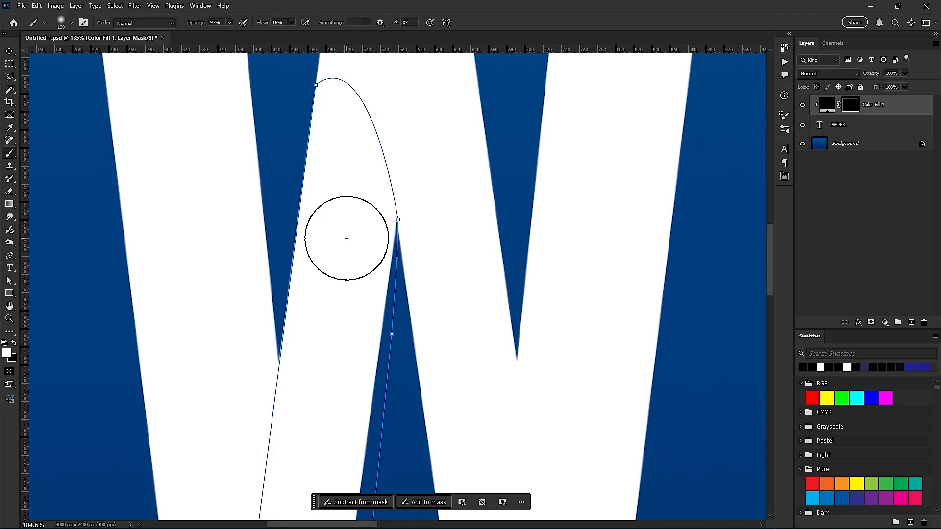
- Try converting the path into a new anti-aliased selection with a 0-pixel feather radius, and revert it to a path
{"action": "key", "text": "p"}
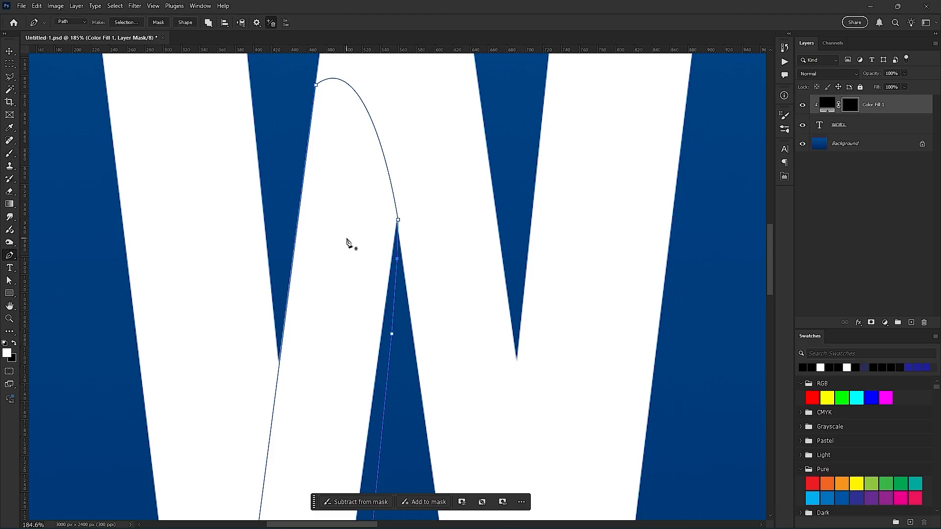
{"action": "right_click", "coordinate": [367, 189]}
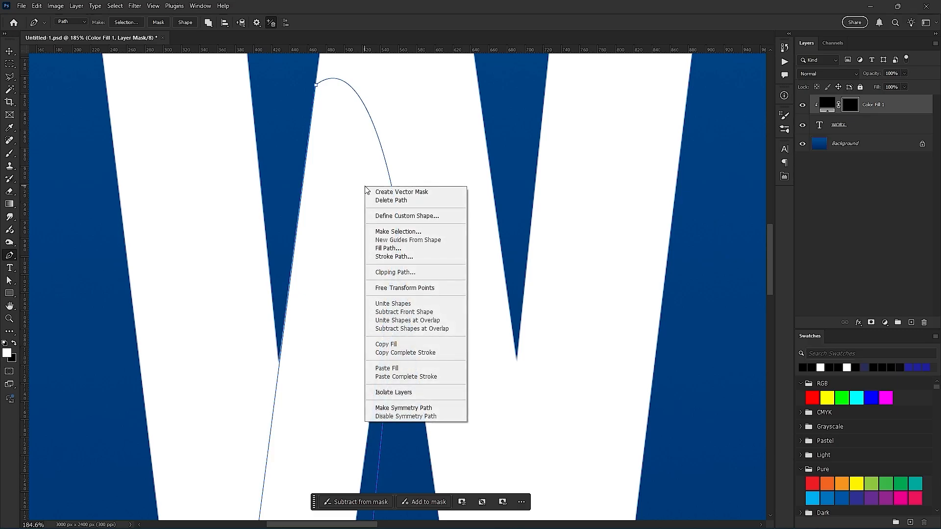
{"action": "left_click", "coordinate": [399, 232]}
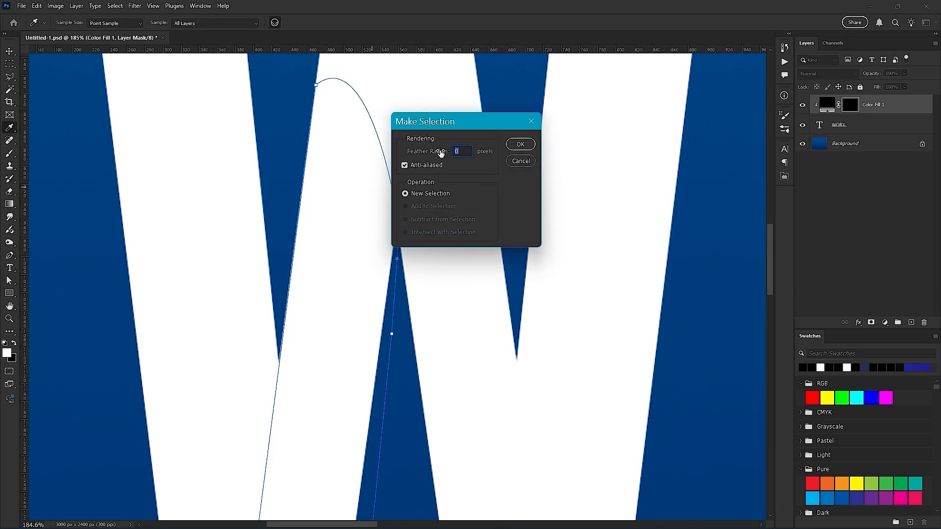
{"action": "left_click_drag", "start_coordinate": [446, 119], "coordinate": [457, 168]}
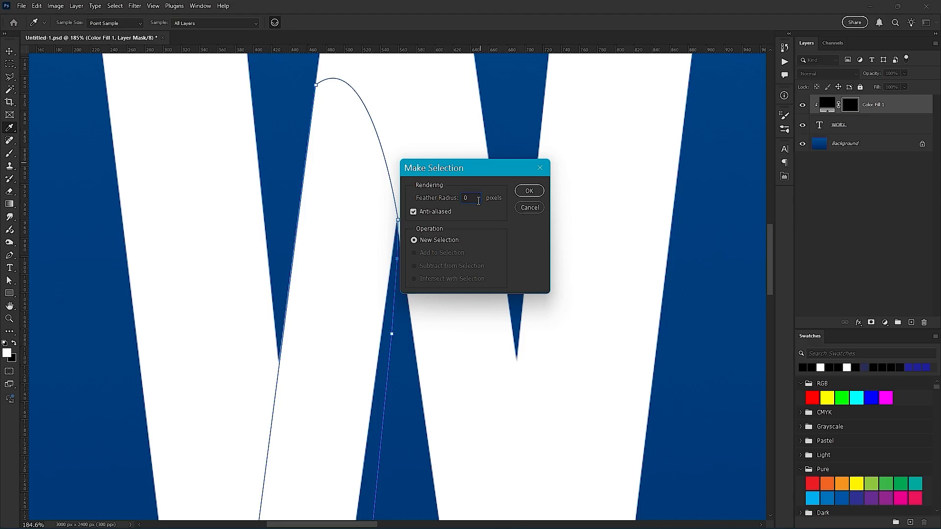
{"action": "left_click", "coordinate": [529, 191]}
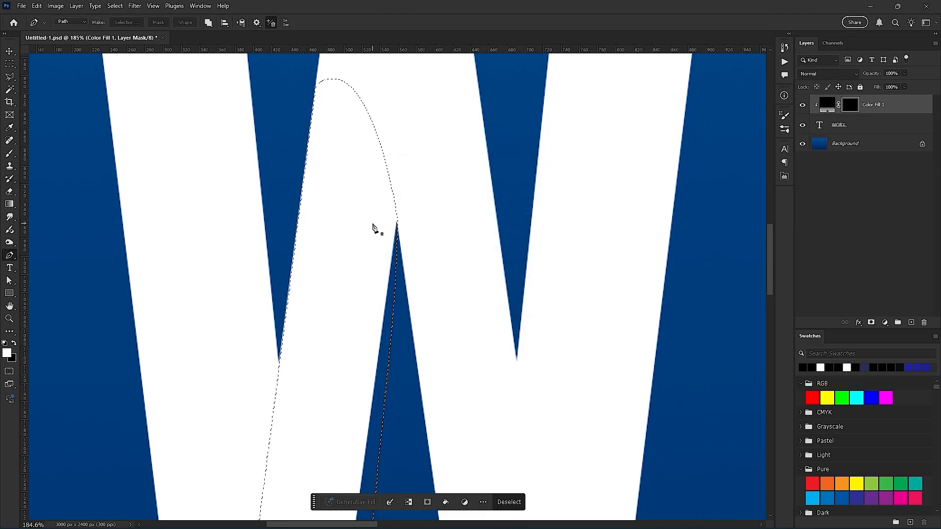
{"action": "key", "text": "ctrl+d"}
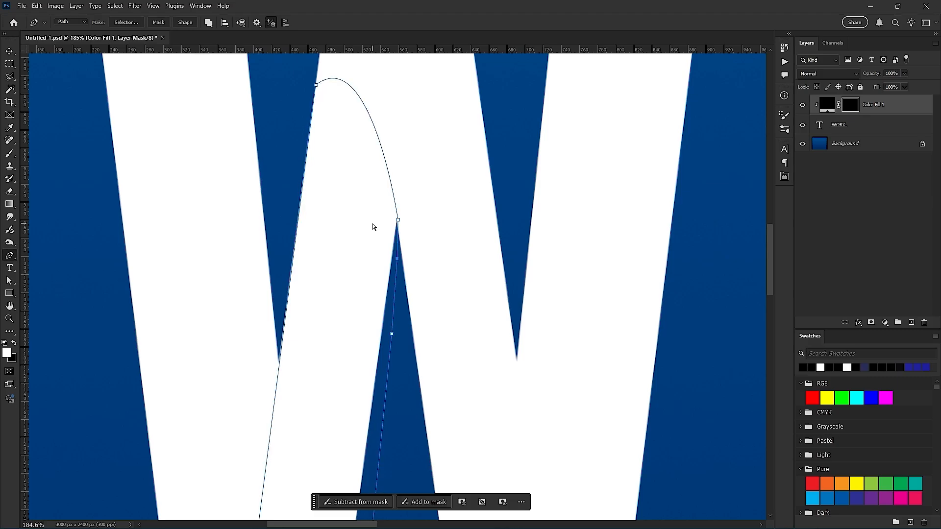
- Convert the path around the W's second stroke into a selection and activate the Brush tool with white
{"action": "key", "text": "ctrl+Return"}
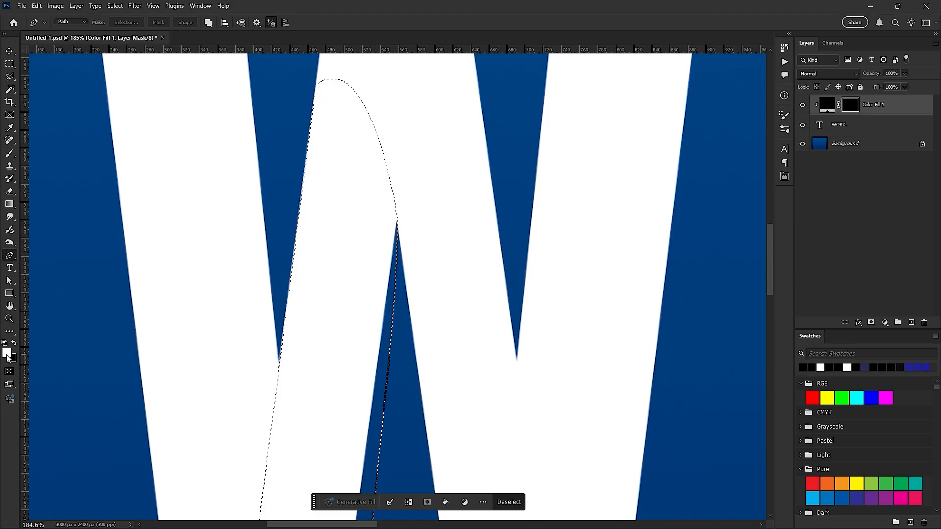
{"action": "key", "text": "b"}
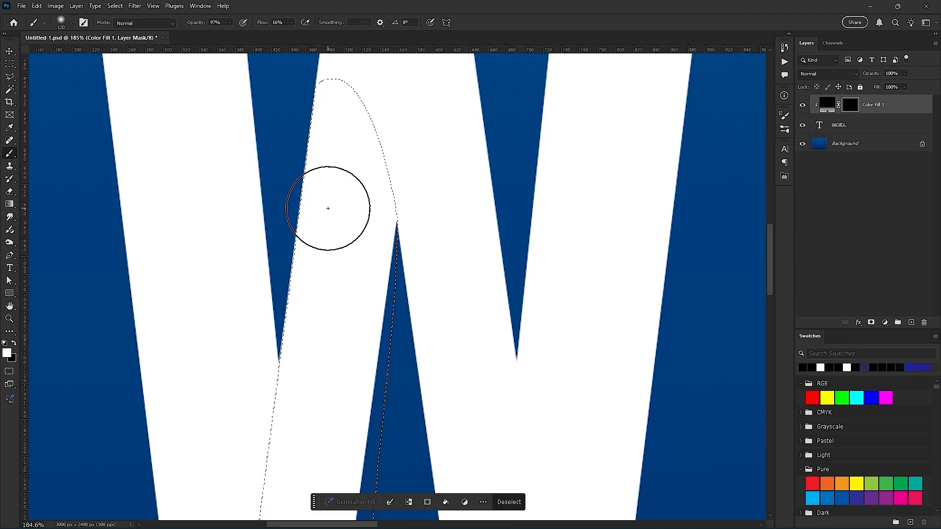
- Try painting white on the mask along the selection's top and left edge at 93% brush opacity and 100% flow, and undo it
{"action": "left_click_drag", "start_coordinate": [278, 194], "coordinate": [268, 222]}
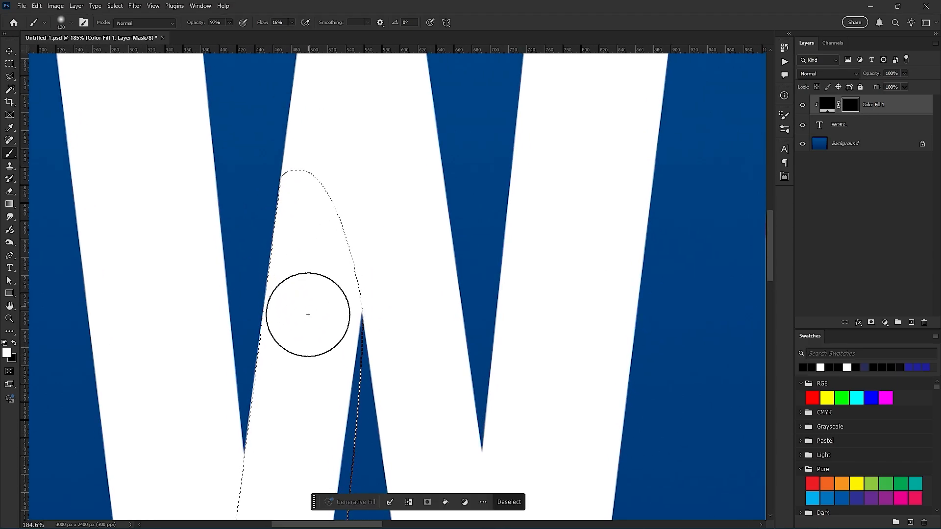
{"action": "scroll", "coordinate": [308, 314], "scroll_direction": "up", "scroll_amount": 3}
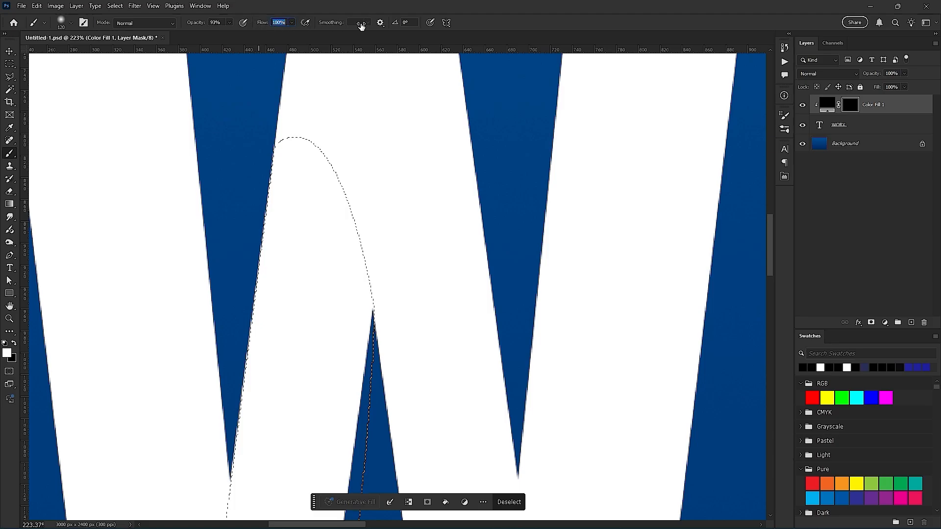
{"action": "left_click_drag", "start_coordinate": [326, 137], "coordinate": [253, 344]}
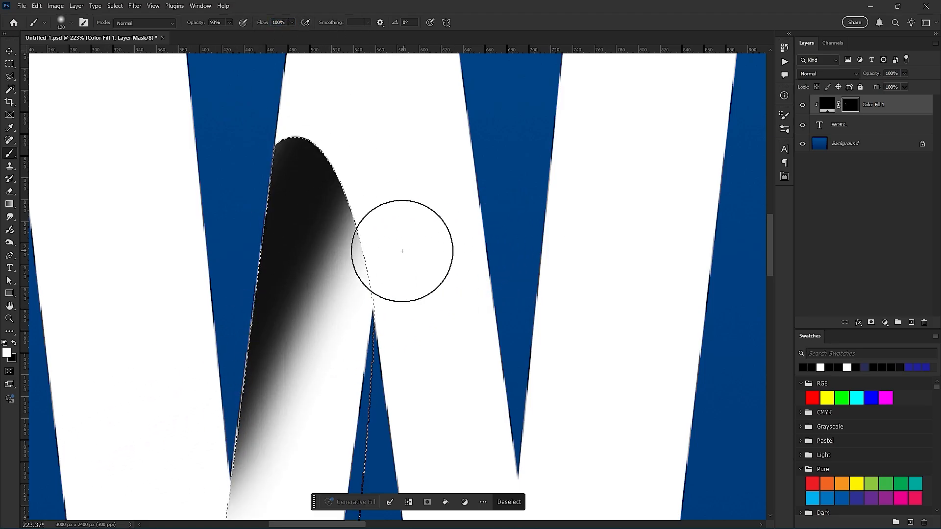
{"action": "mouse_move", "coordinate": [407, 252]}
{"action": "left_mouse_down"}
{"action": "mouse_move", "coordinate": [210, 303]}
{"action": "mouse_move", "coordinate": [291, 463]}
{"action": "mouse_move", "coordinate": [300, 146]}
{"action": "left_mouse_up"}
{"action": "key", "text": "ctrl+z"}
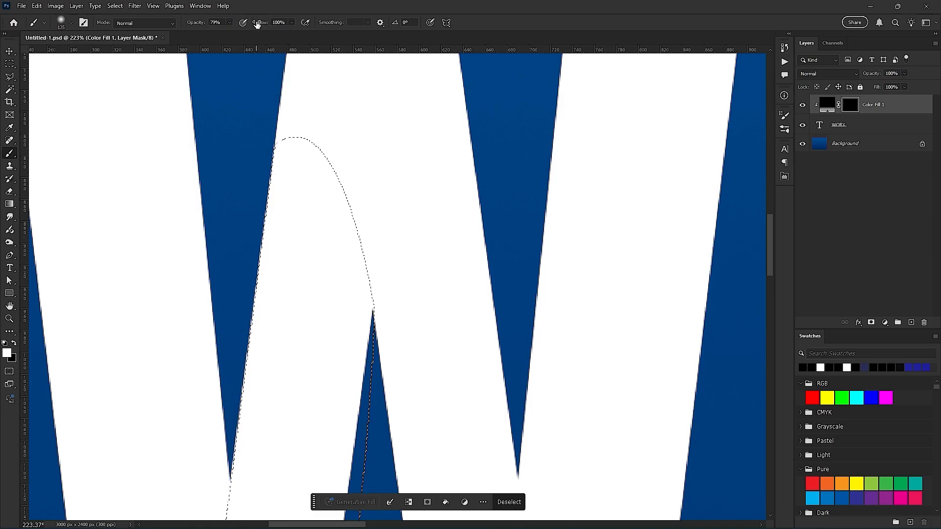
- Paint a soft white stroke on the mask across the selection's curved upper end at 79% brush opacity, and set the brush flow to 15%
{"action": "mouse_move", "coordinate": [375, 136]}
{"action": "left_mouse_down"}
{"action": "mouse_move", "coordinate": [186, 136]}
{"action": "mouse_move", "coordinate": [199, 122]}
{"action": "mouse_move", "coordinate": [483, 118]}
{"action": "mouse_move", "coordinate": [226, 110]}
{"action": "mouse_move", "coordinate": [141, 135]}
{"action": "mouse_move", "coordinate": [388, 109]}
{"action": "mouse_move", "coordinate": [302, 98]}
{"action": "mouse_move", "coordinate": [97, 146]}
{"action": "mouse_move", "coordinate": [356, 93]}
{"action": "mouse_move", "coordinate": [182, 124]}
{"action": "mouse_move", "coordinate": [290, 89]}
{"action": "mouse_move", "coordinate": [178, 97]}
{"action": "left_mouse_up"}
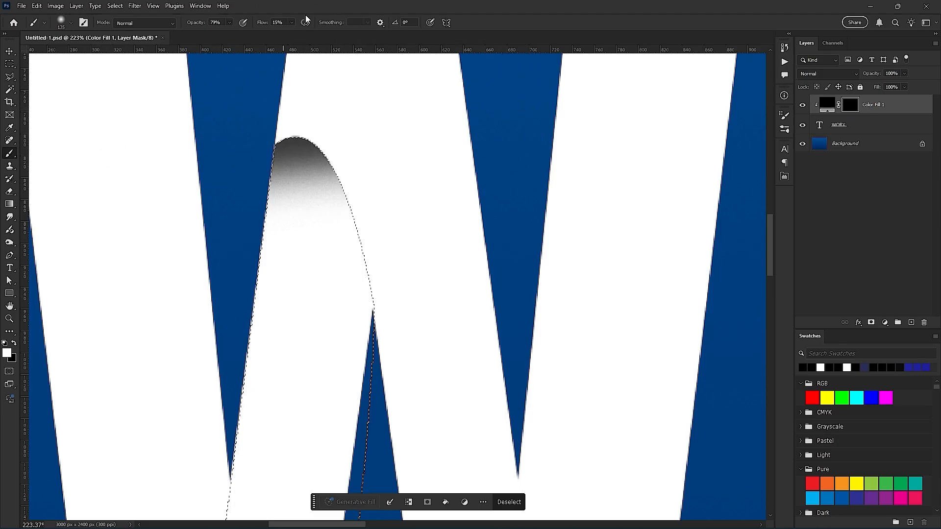
- Undo the strokes at the curved upper end back to the path, and convert the path into a selection again
{"action": "left_click_drag", "start_coordinate": [314, 101], "coordinate": [434, 164]}
{"action": "key", "text": "ctrl+z"}
{"action": "key", "text": "ctrl+z"}
{"action": "key", "text": "ctrl+z"}
{"action": "scroll", "coordinate": [392, 268], "scroll_direction": "down", "scroll_amount": 2}
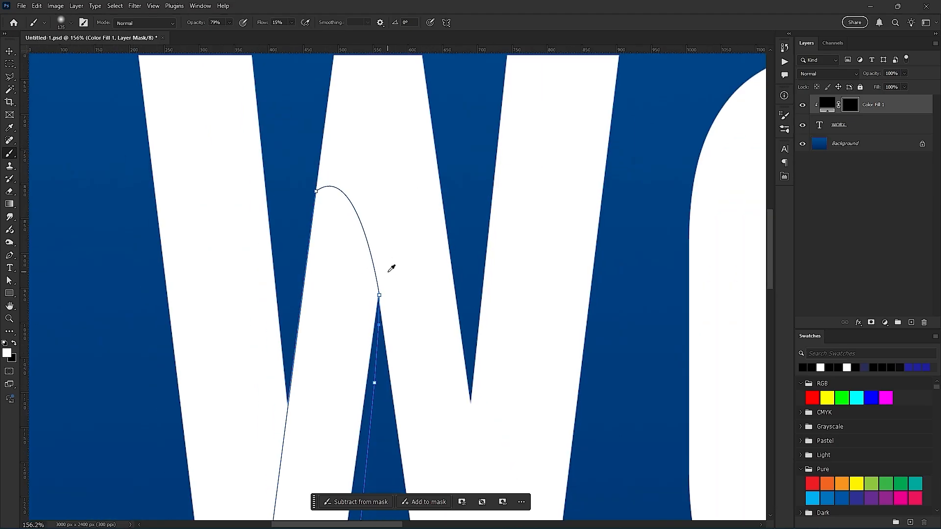
{"action": "key", "text": "ctrl+Return"}
{"action": "scroll", "coordinate": [388, 275], "scroll_direction": "down", "scroll_amount": 4}
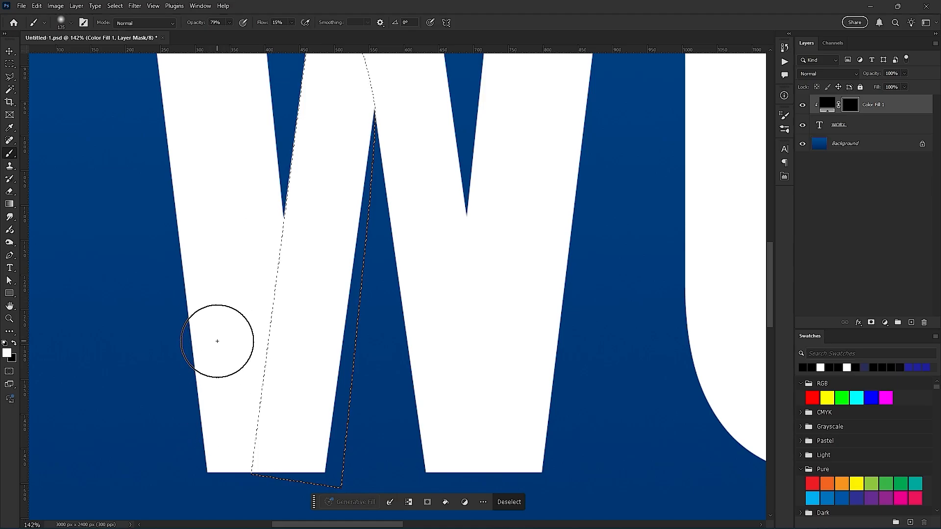
- Try painting soft white on the mask on both sides of the edge between the W's first and second strokes, and undo it
{"action": "mouse_move", "coordinate": [327, 207]}
{"action": "left_mouse_down"}
{"action": "mouse_move", "coordinate": [326, 347]}
{"action": "mouse_move", "coordinate": [334, 197]}
{"action": "left_mouse_up"}
{"action": "scroll", "coordinate": [309, 307], "scroll_direction": "down", "scroll_amount": 3}
{"action": "left_click_drag", "start_coordinate": [304, 324], "coordinate": [319, 279]}
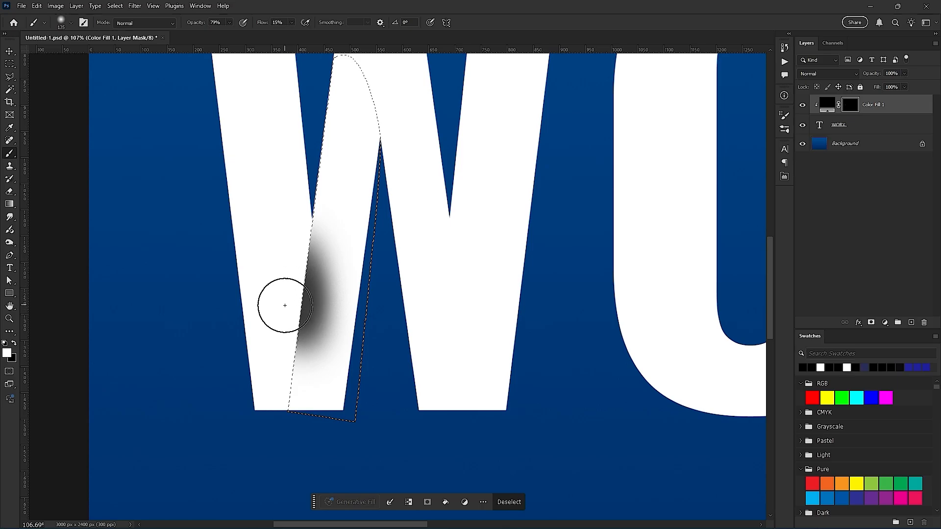
{"action": "left_click_drag", "start_coordinate": [284, 305], "coordinate": [294, 285]}
{"action": "key", "text": "ctrl+z"}
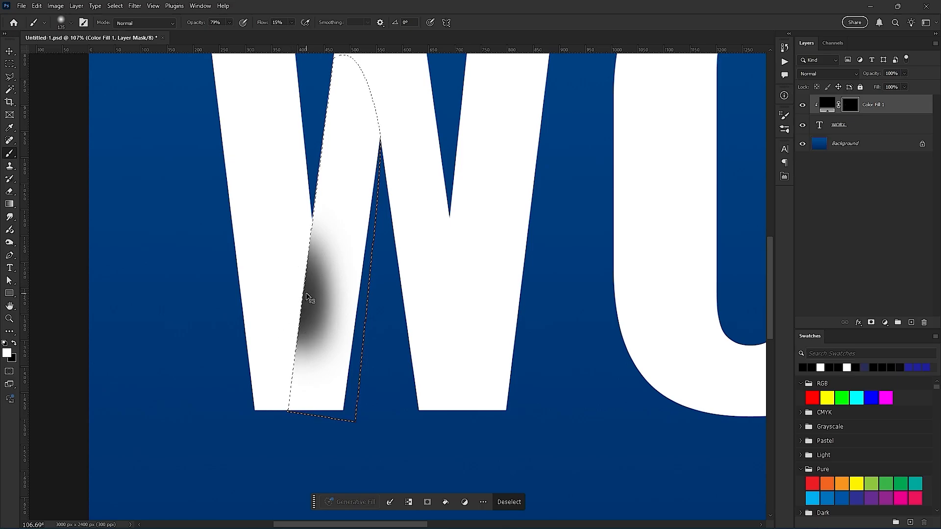
{"action": "key", "text": "ctrl+z"}
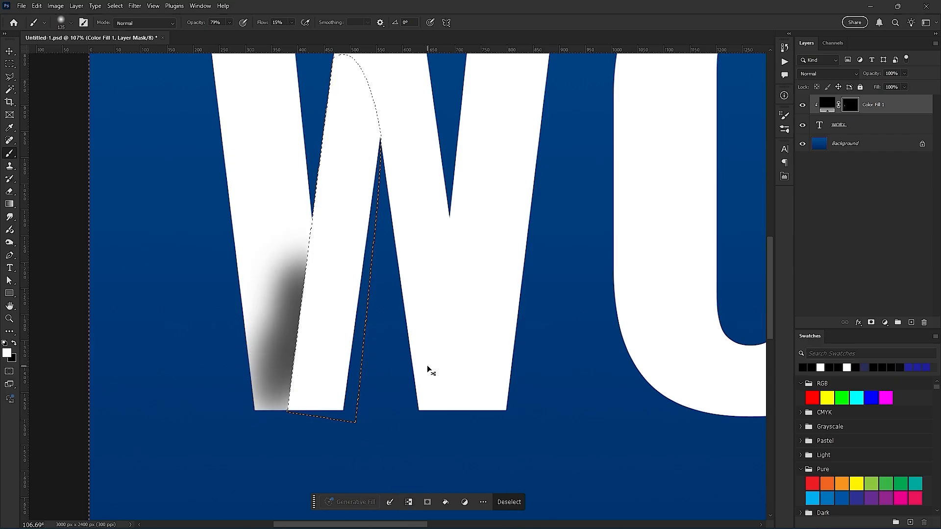
{"action": "key", "text": "ctrl+z"}
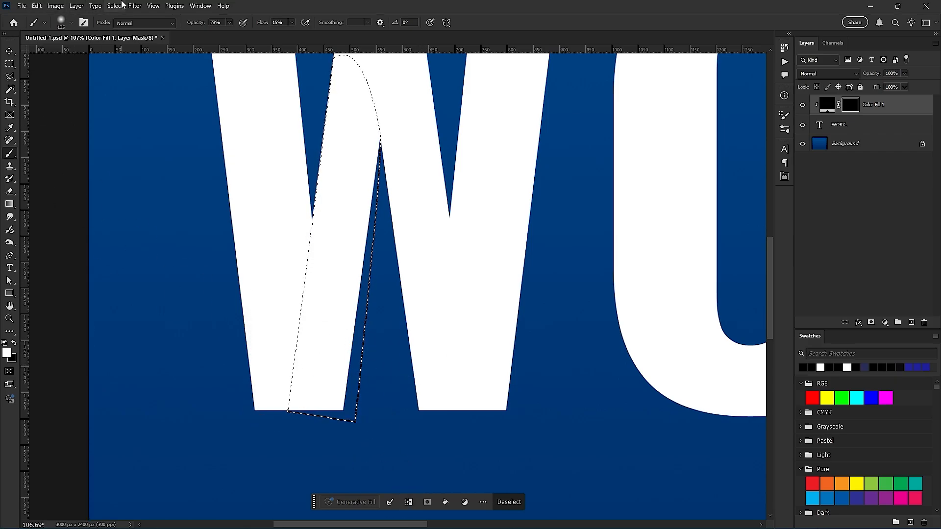
- Invert the selection so that everything outside the W's second stroke is selected
{"action": "left_click", "coordinate": [114, 6]}
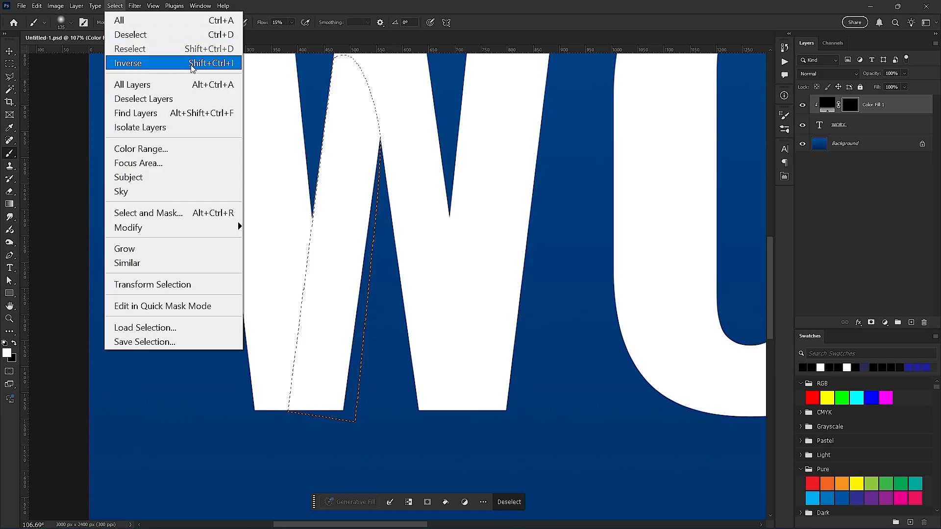
{"action": "left_click", "coordinate": [223, 66]}
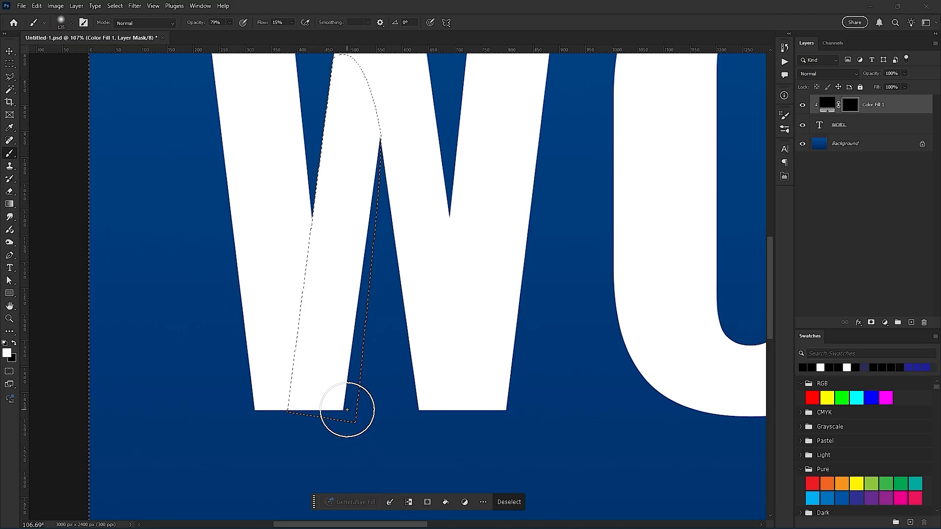
{"action": "left_click_drag", "start_coordinate": [340, 286], "coordinate": [363, 300]}
{"action": "scroll", "coordinate": [363, 300], "scroll_direction": "up", "scroll_amount": 4}
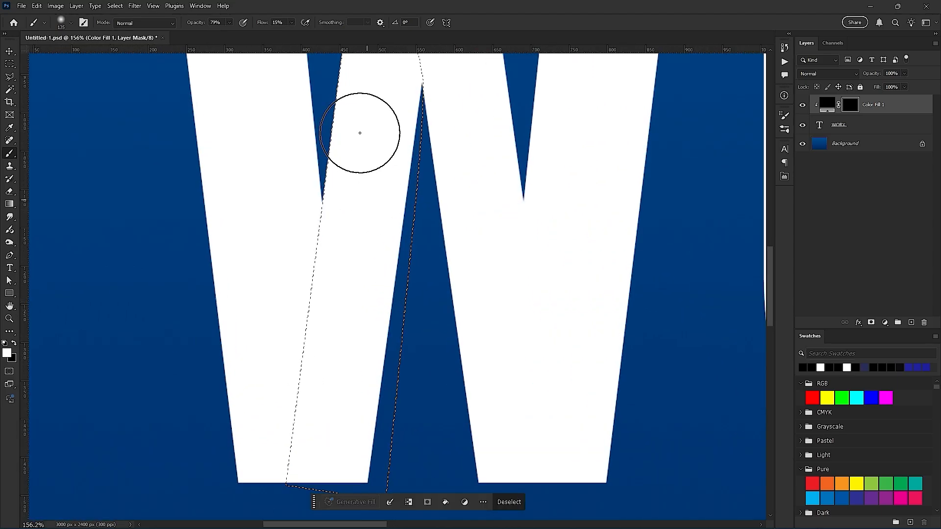
- Try a white brush stroke on the mask across the inverted selection's edge near the W's lower part, and undo it
{"action": "mouse_move", "coordinate": [356, 109]}
{"action": "left_mouse_down"}
{"action": "mouse_move", "coordinate": [373, 187]}
{"action": "mouse_move", "coordinate": [369, 111]}
{"action": "mouse_move", "coordinate": [368, 150]}
{"action": "mouse_move", "coordinate": [378, 168]}
{"action": "mouse_move", "coordinate": [348, 317]}
{"action": "left_mouse_up"}
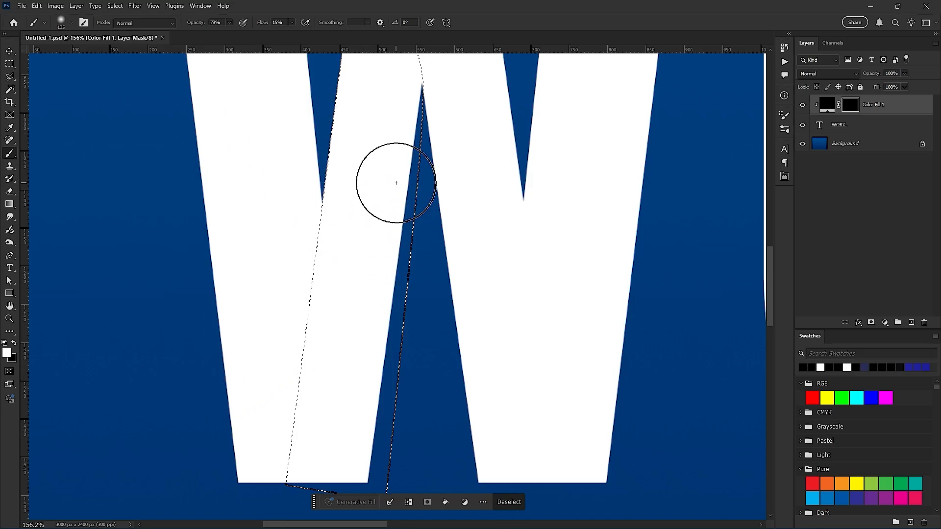
{"action": "scroll", "coordinate": [281, 295], "scroll_direction": "down", "scroll_amount": 5}
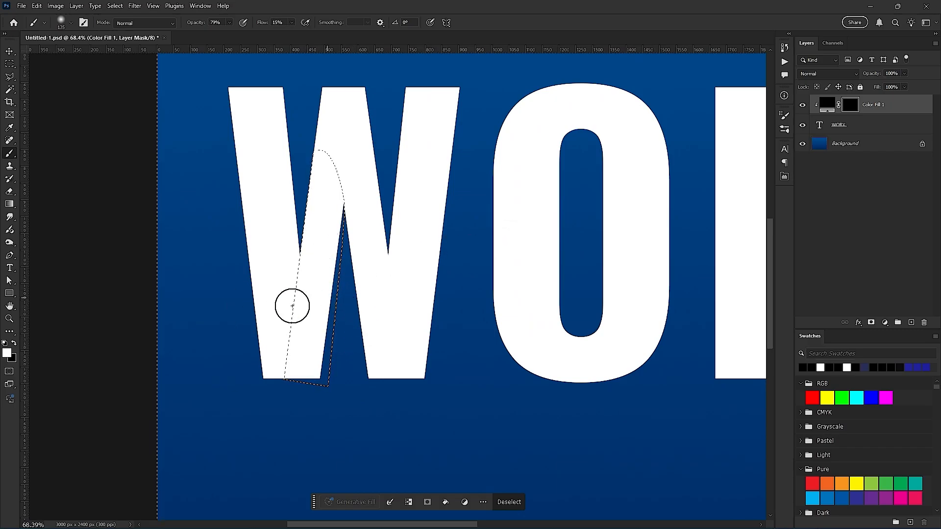
{"action": "scroll", "coordinate": [270, 347], "scroll_direction": "up", "scroll_amount": 5}
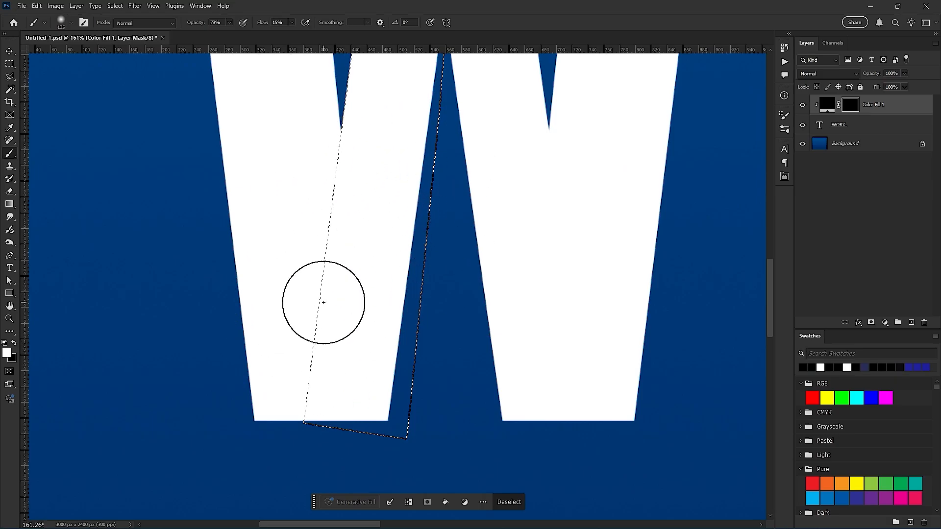
{"action": "scroll", "coordinate": [323, 300], "scroll_direction": "down", "scroll_amount": 2}
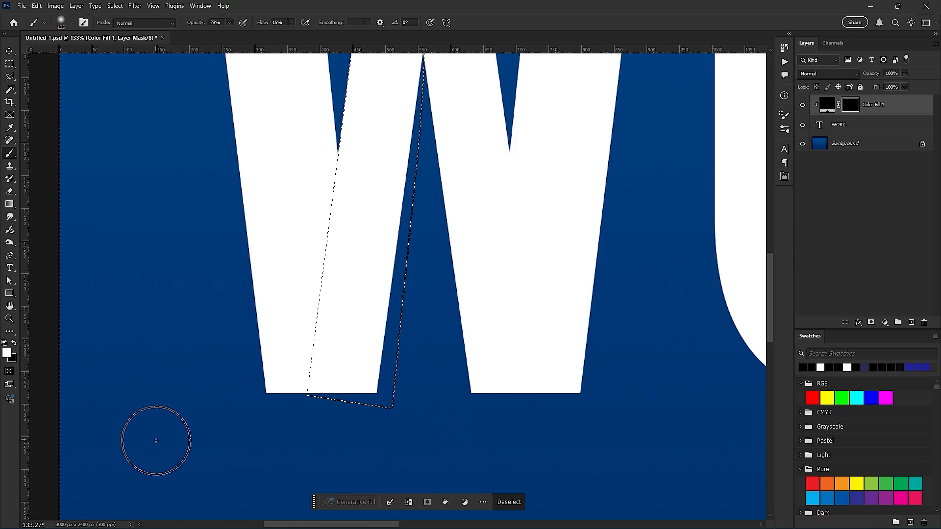
{"action": "scroll", "coordinate": [358, 343], "scroll_direction": "down", "scroll_amount": 2}
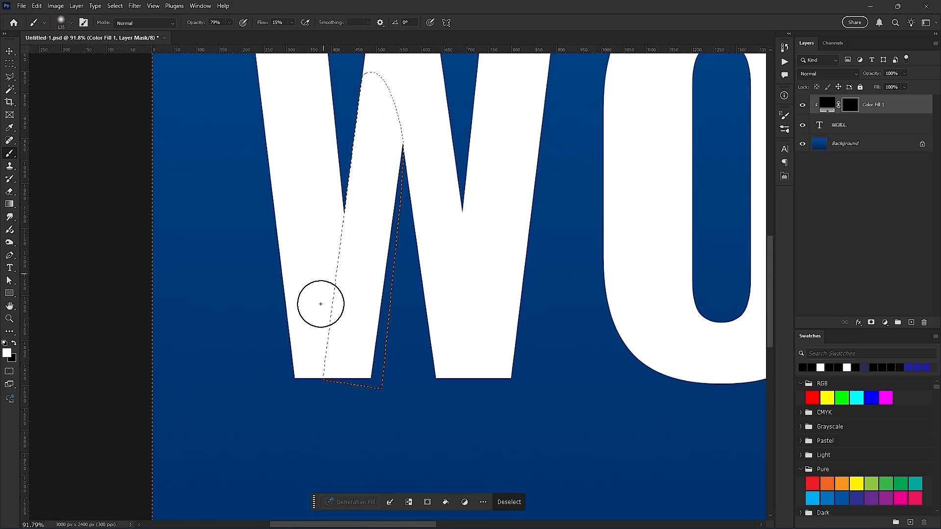
{"action": "left_click_drag", "start_coordinate": [319, 313], "coordinate": [929, 247]}
{"action": "key", "text": "ctrl+z"}
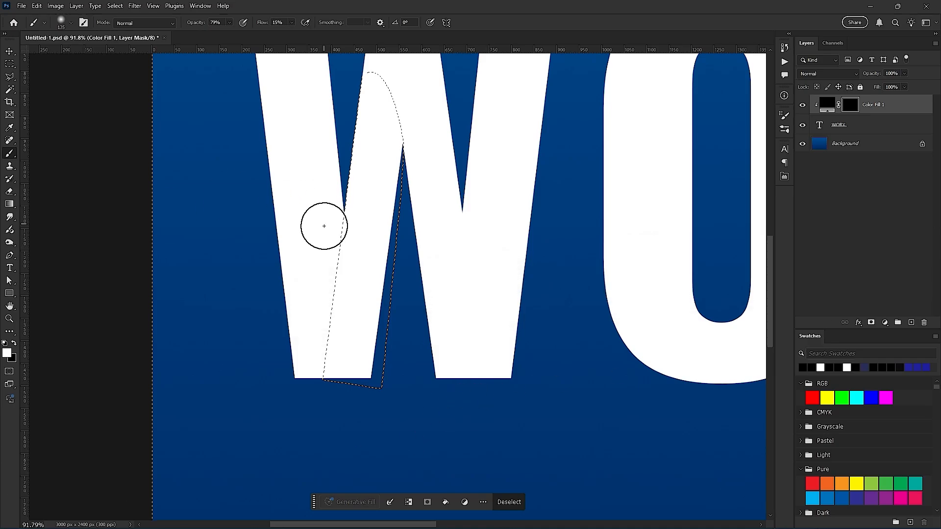
- Paint soft white on the mask beside the second stroke, shading the first stroke below the notch and lightly the third stroke's inner edge
{"action": "scroll", "coordinate": [343, 242], "scroll_direction": "up", "scroll_amount": 3}
{"action": "mouse_move", "coordinate": [389, 179]}
{"action": "left_mouse_down"}
{"action": "mouse_move", "coordinate": [394, 239]}
{"action": "mouse_move", "coordinate": [397, 180]}
{"action": "mouse_move", "coordinate": [411, 186]}
{"action": "mouse_move", "coordinate": [414, 210]}
{"action": "mouse_move", "coordinate": [413, 181]}
{"action": "left_mouse_up"}
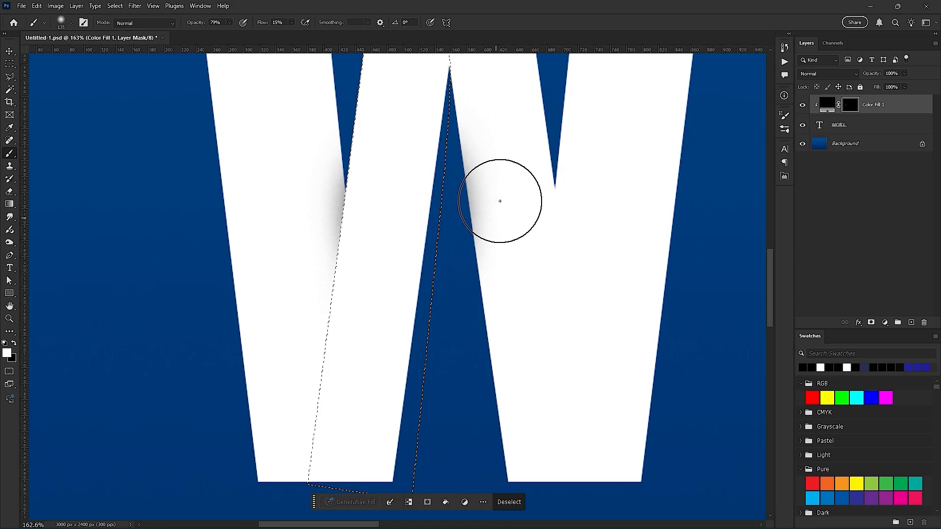
{"action": "mouse_move", "coordinate": [369, 198]}
{"action": "left_mouse_down"}
{"action": "mouse_move", "coordinate": [361, 232]}
{"action": "mouse_move", "coordinate": [391, 180]}
{"action": "mouse_move", "coordinate": [370, 381]}
{"action": "mouse_move", "coordinate": [380, 228]}
{"action": "mouse_move", "coordinate": [384, 265]}
{"action": "left_mouse_up"}
{"action": "key", "text": "ctrl+z"}
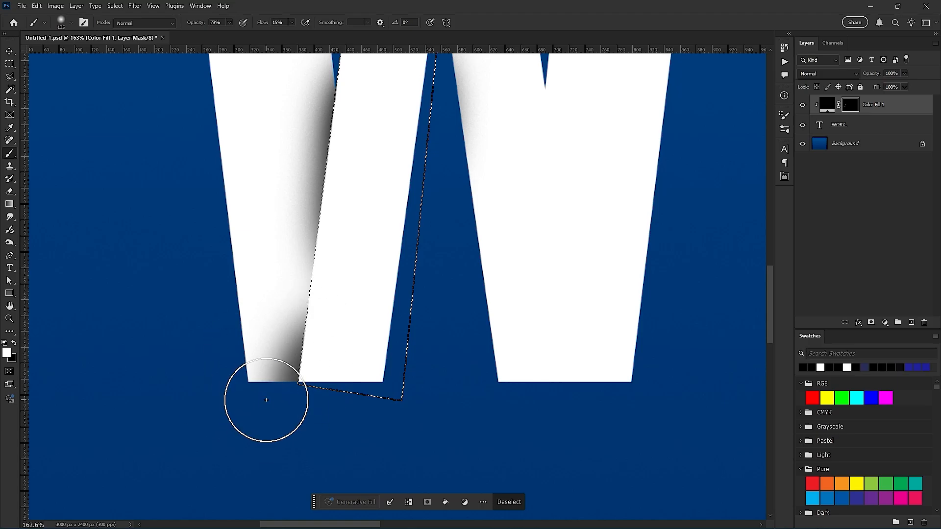
{"action": "mouse_move", "coordinate": [341, 266]}
{"action": "left_mouse_down"}
{"action": "mouse_move", "coordinate": [369, 131]}
{"action": "mouse_move", "coordinate": [340, 247]}
{"action": "mouse_move", "coordinate": [339, 272]}
{"action": "mouse_move", "coordinate": [365, 162]}
{"action": "mouse_move", "coordinate": [355, 263]}
{"action": "left_mouse_up"}
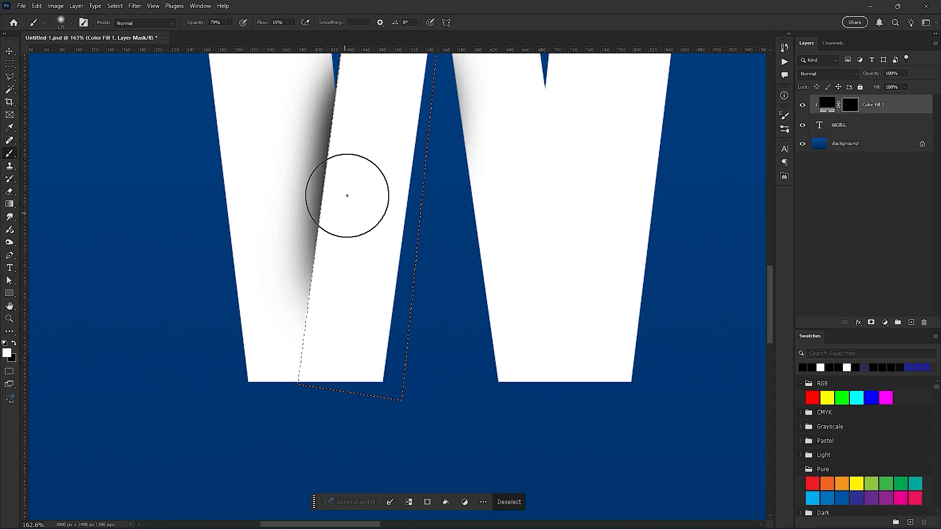
{"action": "left_click_drag", "start_coordinate": [350, 165], "coordinate": [348, 231]}
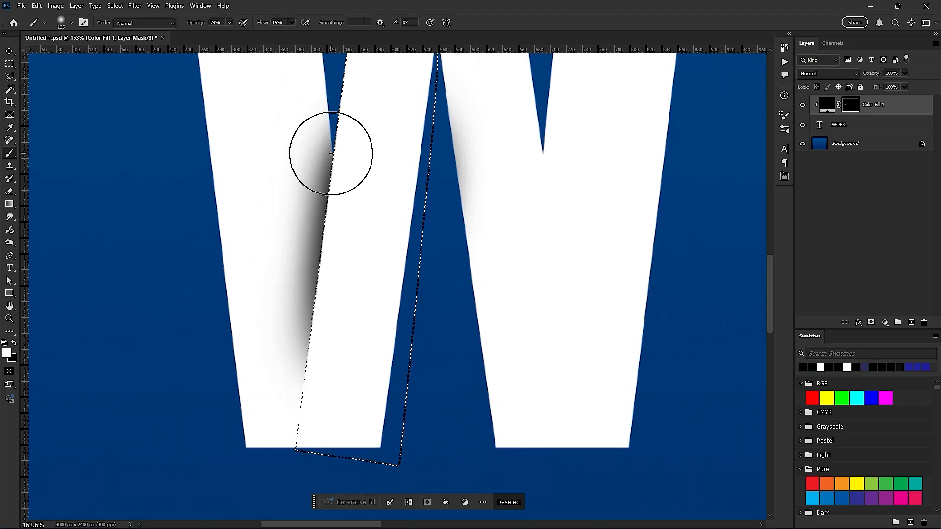
{"action": "mouse_move", "coordinate": [338, 260]}
{"action": "left_mouse_down"}
{"action": "mouse_move", "coordinate": [357, 157]}
{"action": "mouse_move", "coordinate": [355, 228]}
{"action": "mouse_move", "coordinate": [364, 124]}
{"action": "mouse_move", "coordinate": [368, 212]}
{"action": "mouse_move", "coordinate": [371, 150]}
{"action": "left_mouse_up"}
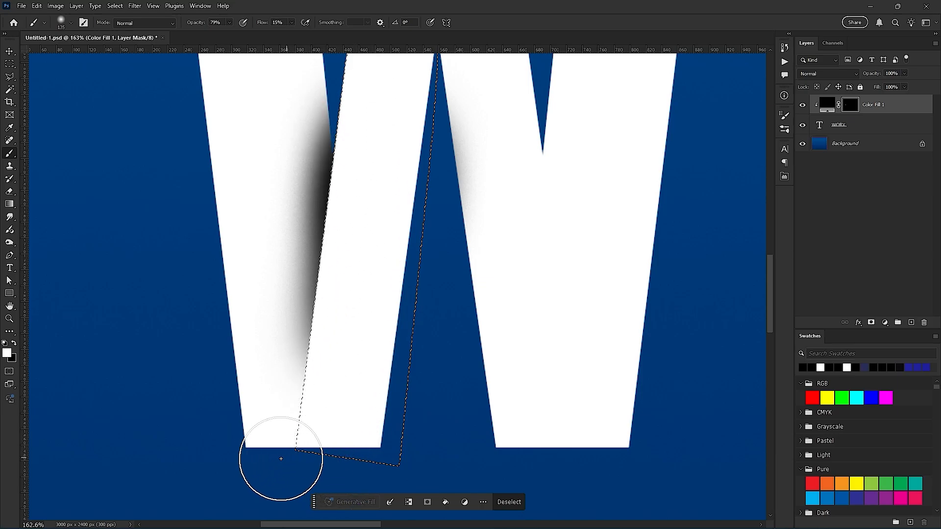
- Extend and darken the shading along the W's first stroke down to its bottom edge with more white strokes on the mask
{"action": "mouse_move", "coordinate": [388, 264]}
{"action": "left_mouse_down"}
{"action": "mouse_move", "coordinate": [356, 256]}
{"action": "mouse_move", "coordinate": [342, 372]}
{"action": "mouse_move", "coordinate": [362, 277]}
{"action": "mouse_move", "coordinate": [352, 392]}
{"action": "mouse_move", "coordinate": [359, 330]}
{"action": "mouse_move", "coordinate": [352, 379]}
{"action": "mouse_move", "coordinate": [350, 356]}
{"action": "mouse_move", "coordinate": [348, 366]}
{"action": "mouse_move", "coordinate": [378, 313]}
{"action": "left_mouse_up"}
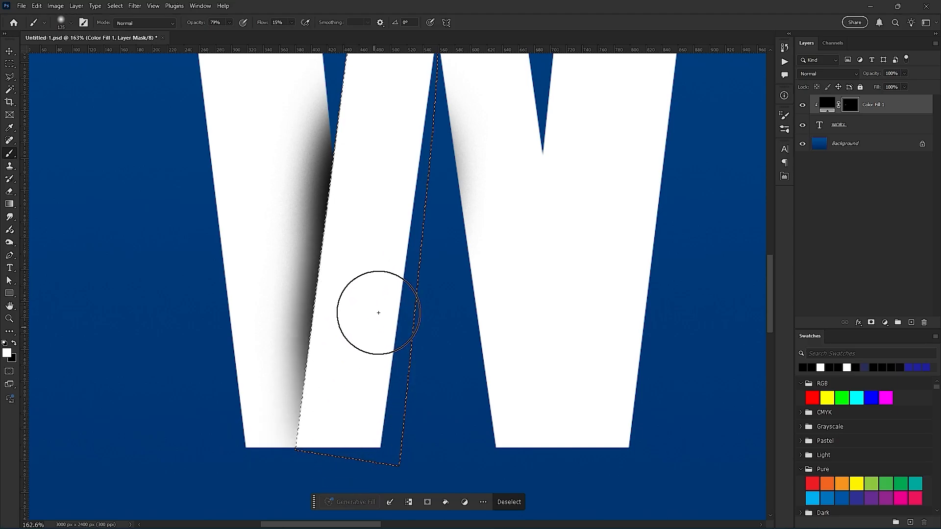
{"action": "left_click_drag", "start_coordinate": [352, 406], "coordinate": [358, 336]}
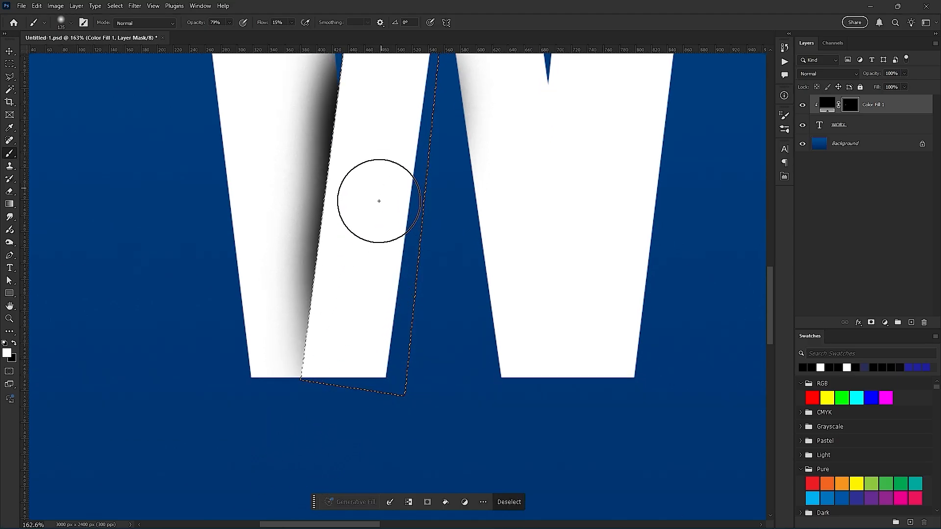
{"action": "mouse_move", "coordinate": [379, 201]}
{"action": "left_mouse_down"}
{"action": "mouse_move", "coordinate": [353, 394]}
{"action": "mouse_move", "coordinate": [393, 269]}
{"action": "left_mouse_up"}
{"action": "left_click_drag", "start_coordinate": [395, 162], "coordinate": [381, 208]}
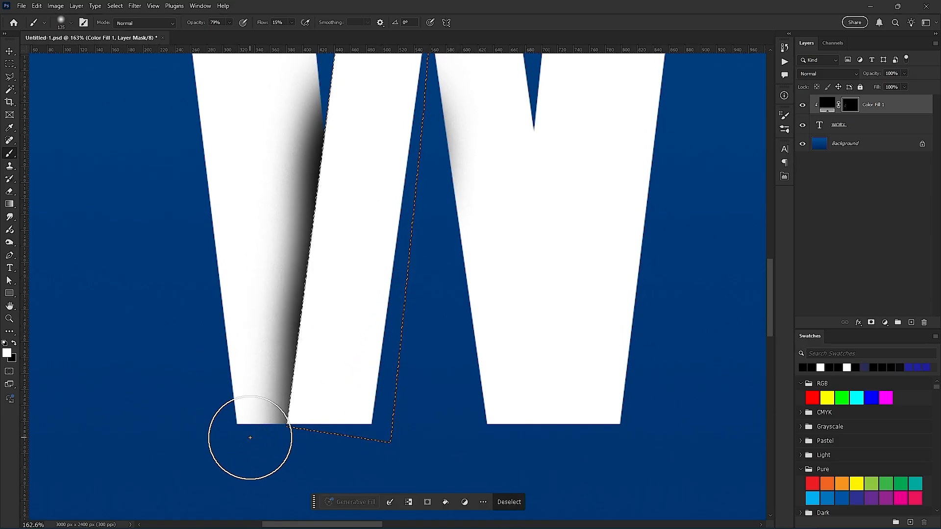
{"action": "mouse_move", "coordinate": [250, 438]}
{"action": "left_mouse_down"}
{"action": "mouse_move", "coordinate": [297, 441]}
{"action": "mouse_move", "coordinate": [290, 373]}
{"action": "mouse_move", "coordinate": [294, 478]}
{"action": "left_mouse_up"}
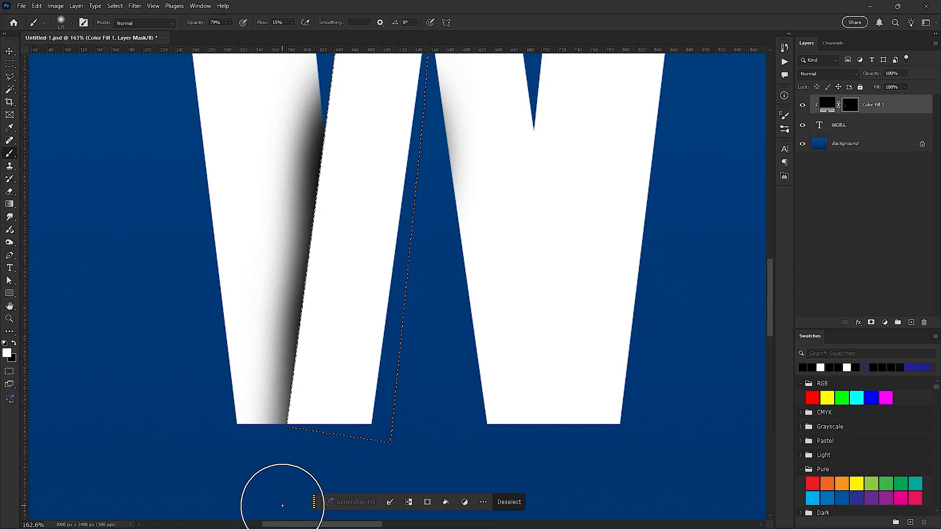
- Fade out the shading at the lower end of the W's first stroke with a soft Eraser at 34% flow
{"action": "key", "text": "e"}
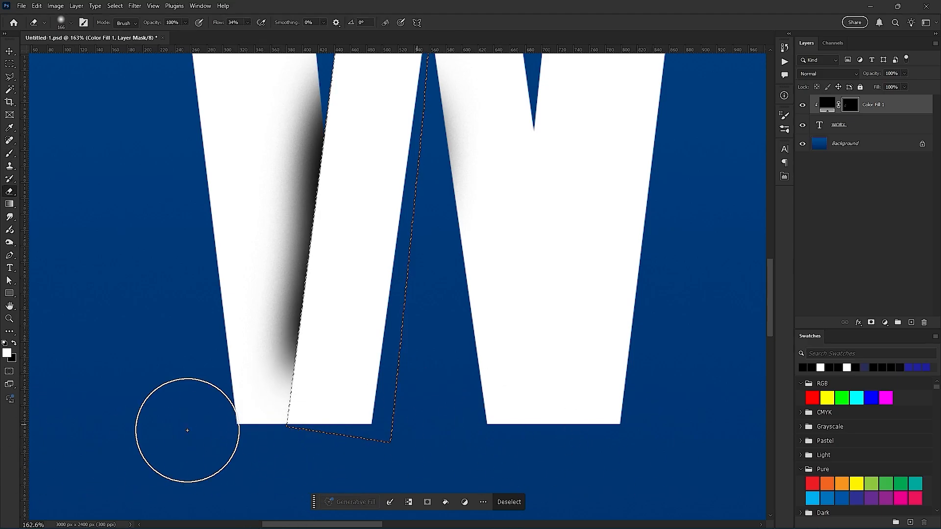
{"action": "left_click", "coordinate": [310, 180]}
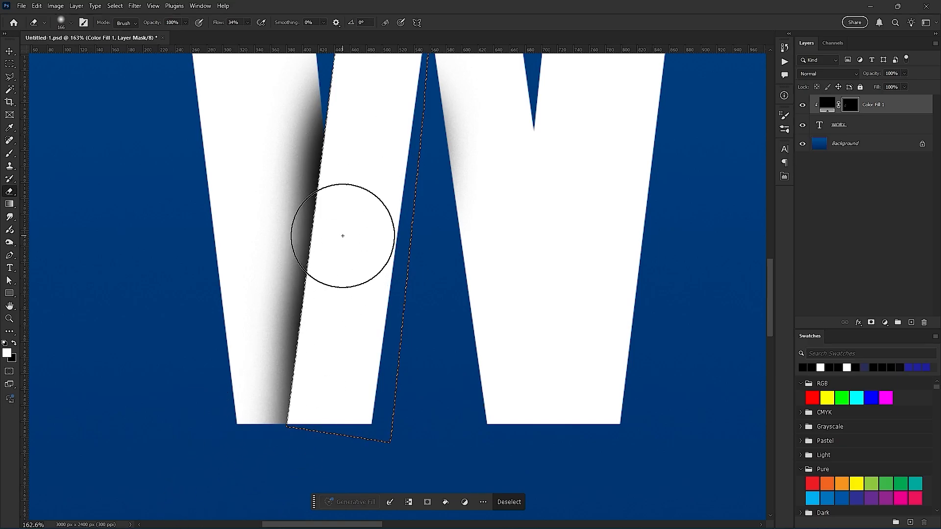
{"action": "scroll", "coordinate": [316, 309], "scroll_direction": "down", "scroll_amount": 3}
{"action": "scroll", "coordinate": [316, 309], "scroll_direction": "down", "scroll_amount": 2}
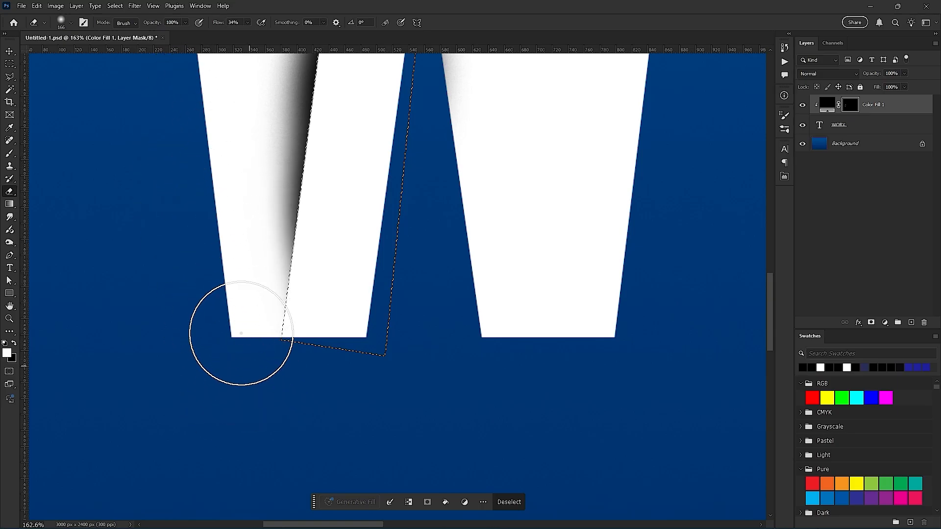
{"action": "left_click_drag", "start_coordinate": [298, 265], "coordinate": [314, 319]}
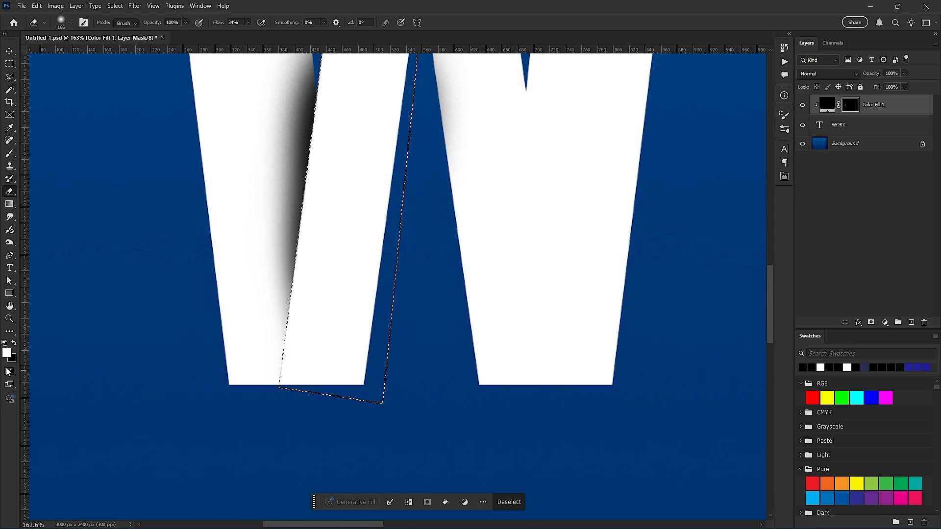
{"action": "left_click_drag", "start_coordinate": [329, 251], "coordinate": [339, 278]}
{"action": "mouse_move", "coordinate": [233, 139]}
{"action": "left_mouse_down"}
{"action": "mouse_move", "coordinate": [238, 205]}
{"action": "mouse_move", "coordinate": [224, 282]}
{"action": "left_mouse_up"}
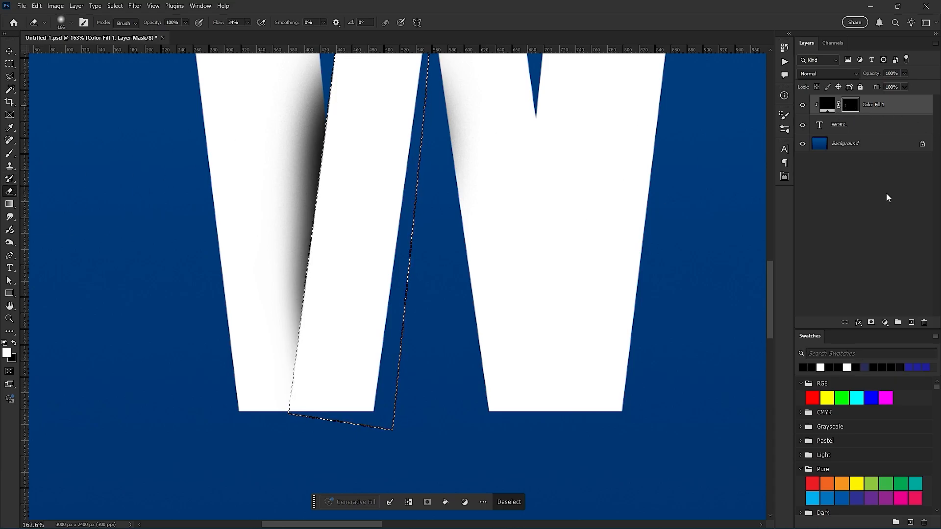
{"action": "left_click_drag", "start_coordinate": [247, 211], "coordinate": [252, 344]}
{"action": "left_click_drag", "start_coordinate": [233, 182], "coordinate": [222, 395]}
{"action": "mouse_move", "coordinate": [228, 160]}
{"action": "left_mouse_down"}
{"action": "mouse_move", "coordinate": [237, 434]}
{"action": "mouse_move", "coordinate": [229, 386]}
{"action": "left_mouse_up"}
{"action": "left_click_drag", "start_coordinate": [230, 196], "coordinate": [250, 381]}
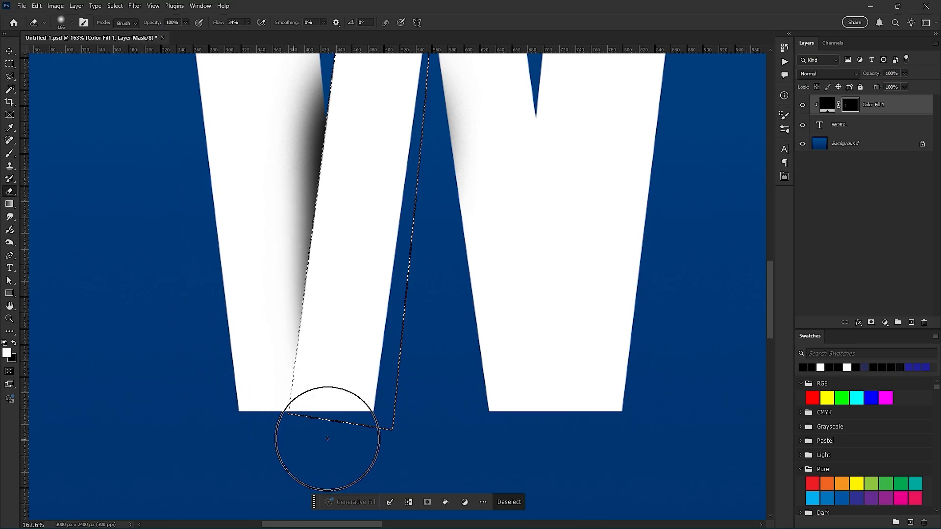
- Brush wider white strokes on the mask with a larger soft brush to deepen the shading on the W's first and third strokes
{"action": "key", "text": "b"}
{"action": "scroll", "coordinate": [378, 197], "scroll_direction": "up", "scroll_amount": 3}
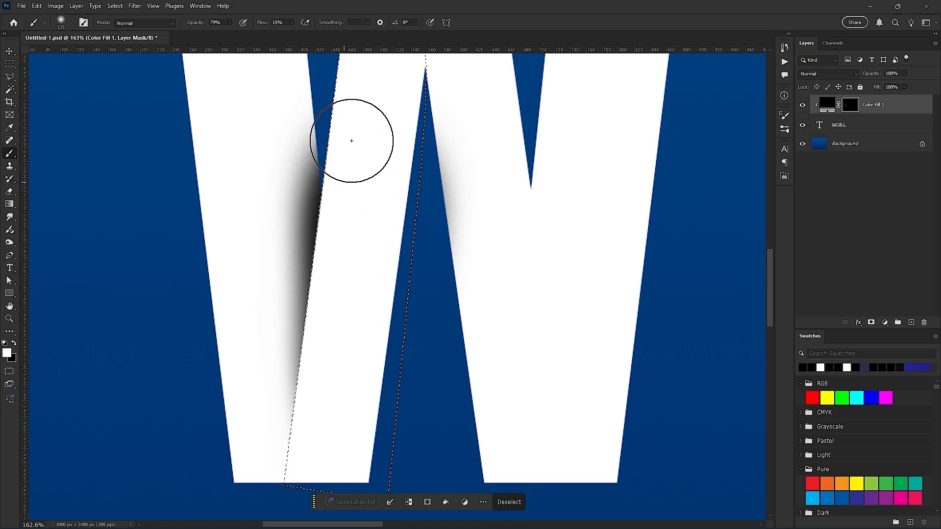
{"action": "left_click_drag", "start_coordinate": [342, 198], "coordinate": [381, 201]}
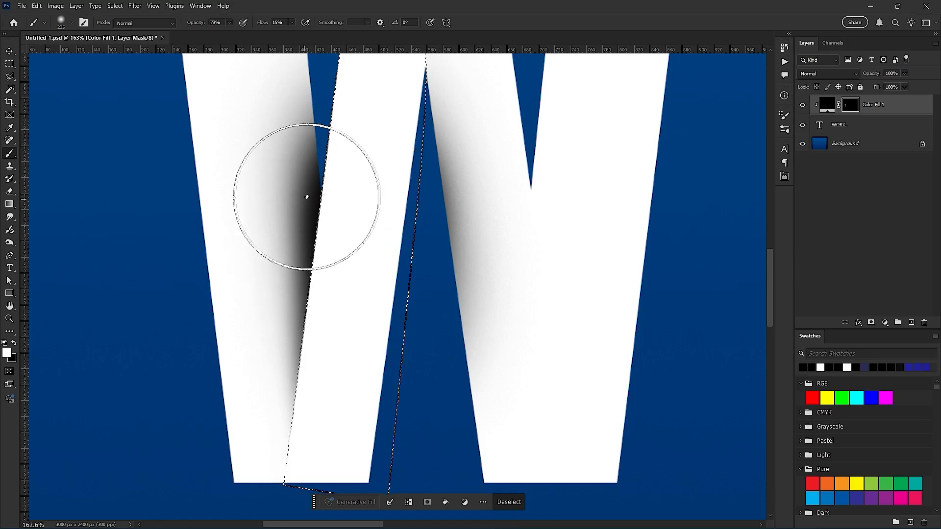
{"action": "left_click_drag", "start_coordinate": [337, 308], "coordinate": [355, 181]}
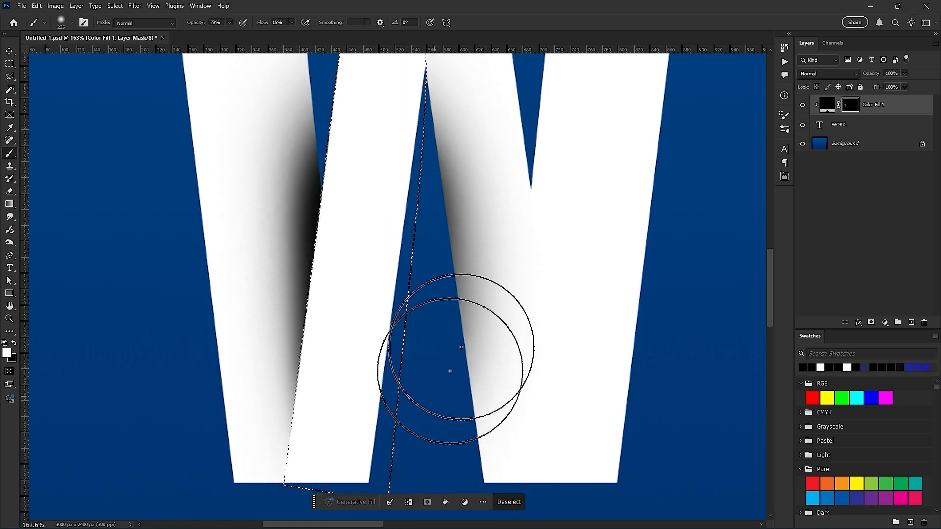
- Clear the selection and fade the shading at the bottom of the W's first stroke with the soft Eraser at 34% flow
{"action": "key", "text": "ctrl+d"}
{"action": "scroll", "coordinate": [343, 269], "scroll_direction": "up", "scroll_amount": 5}
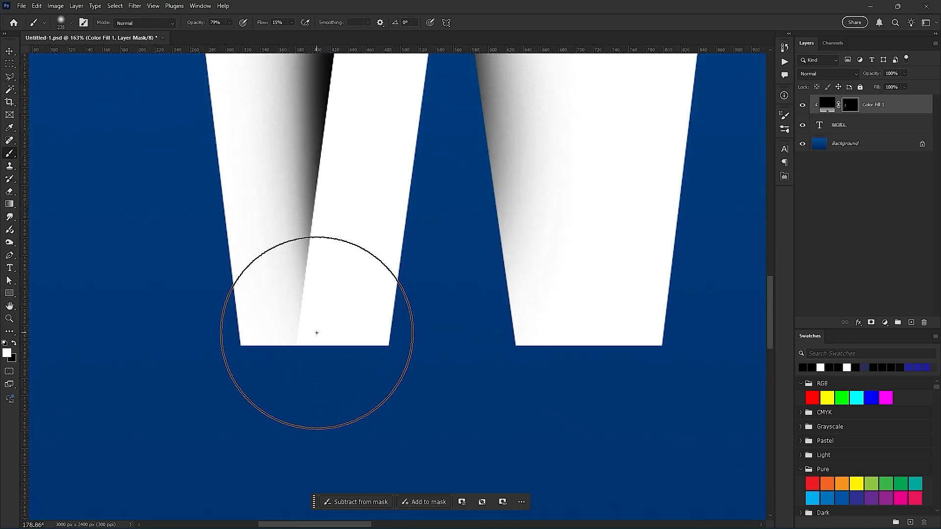
{"action": "key", "text": "e"}
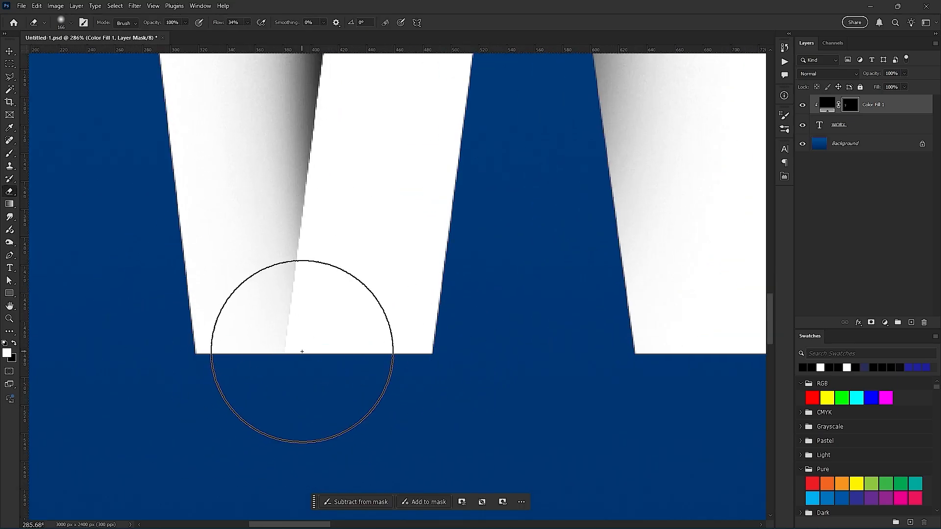
{"action": "scroll", "coordinate": [297, 357], "scroll_direction": "down", "scroll_amount": 2}
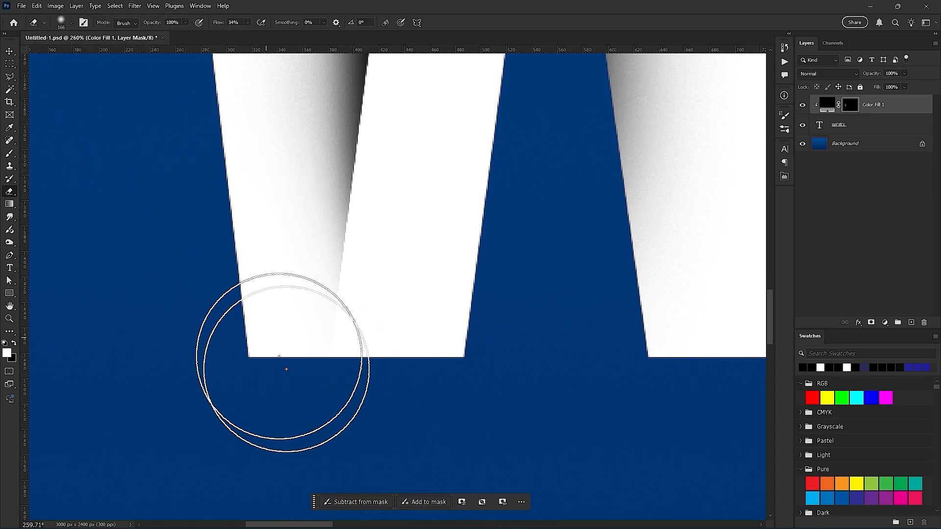
{"action": "left_click", "coordinate": [354, 393], "text": "alt"}
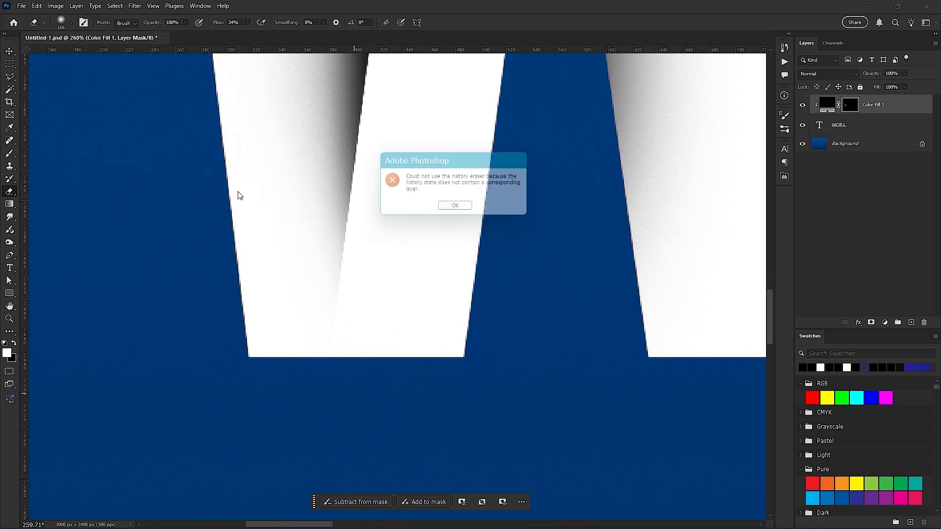
{"action": "left_click", "coordinate": [454, 210]}
- Erase more of the mask at the lower tip of the first stroke's shading so it tapers off smoothly
{"action": "scroll", "coordinate": [378, 252], "scroll_direction": "down", "scroll_amount": 4}
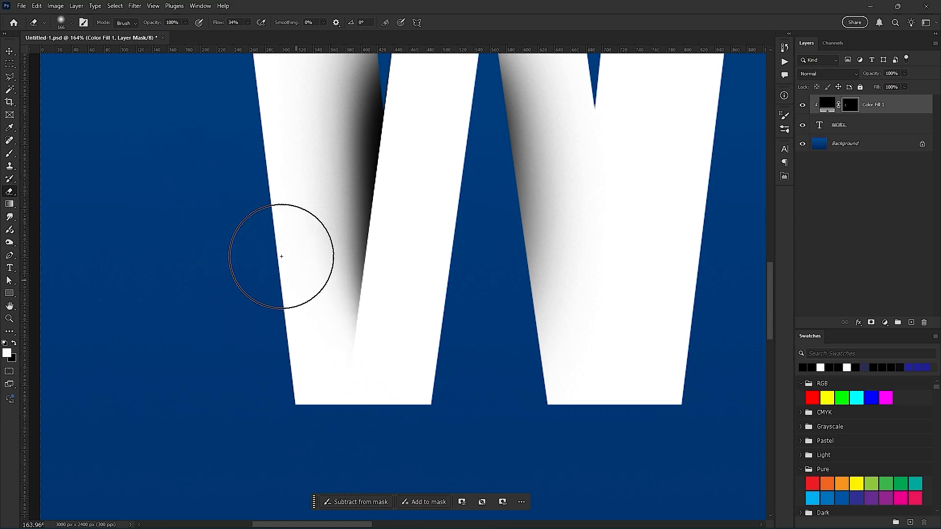
{"action": "scroll", "coordinate": [390, 361], "scroll_direction": "down", "scroll_amount": 3}
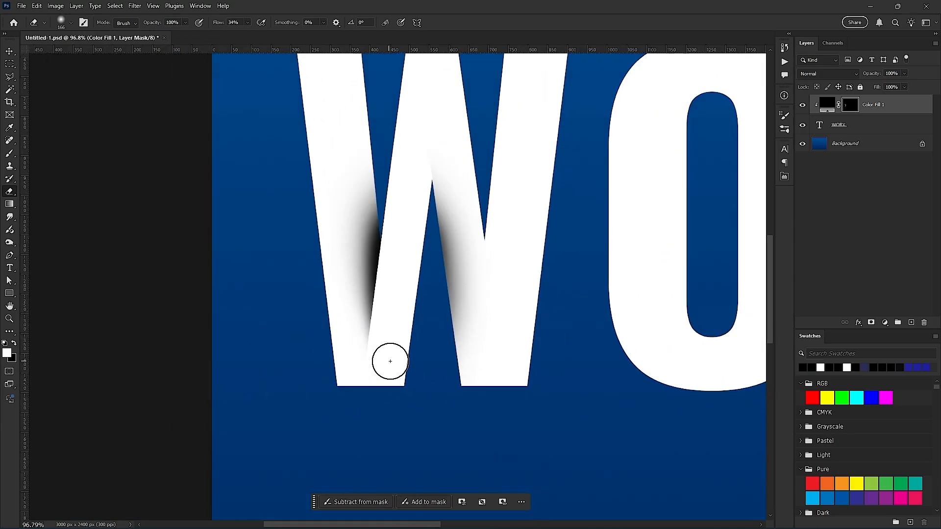
{"action": "scroll", "coordinate": [390, 361], "scroll_direction": "down", "scroll_amount": 2}
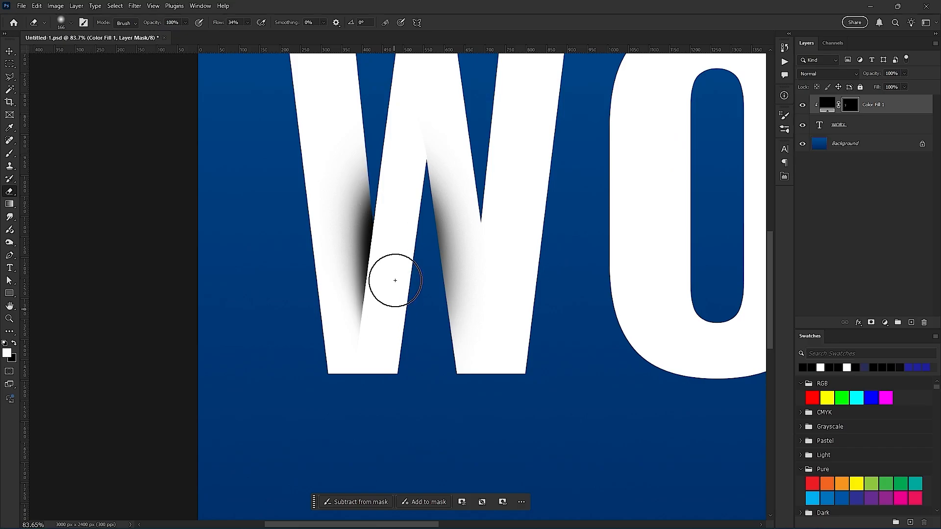
{"action": "scroll", "coordinate": [368, 351], "scroll_direction": "up", "scroll_amount": 5}
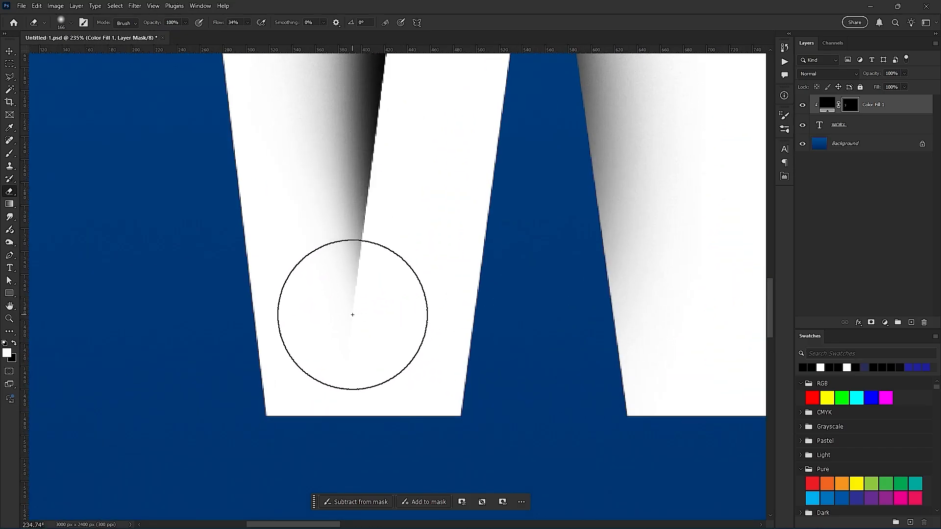
{"action": "mouse_move", "coordinate": [367, 311]}
{"action": "left_mouse_down"}
{"action": "mouse_move", "coordinate": [344, 332]}
{"action": "mouse_move", "coordinate": [329, 315]}
{"action": "mouse_move", "coordinate": [385, 327]}
{"action": "mouse_move", "coordinate": [342, 319]}
{"action": "mouse_move", "coordinate": [401, 299]}
{"action": "mouse_move", "coordinate": [401, 284]}
{"action": "mouse_move", "coordinate": [346, 299]}
{"action": "left_mouse_up"}
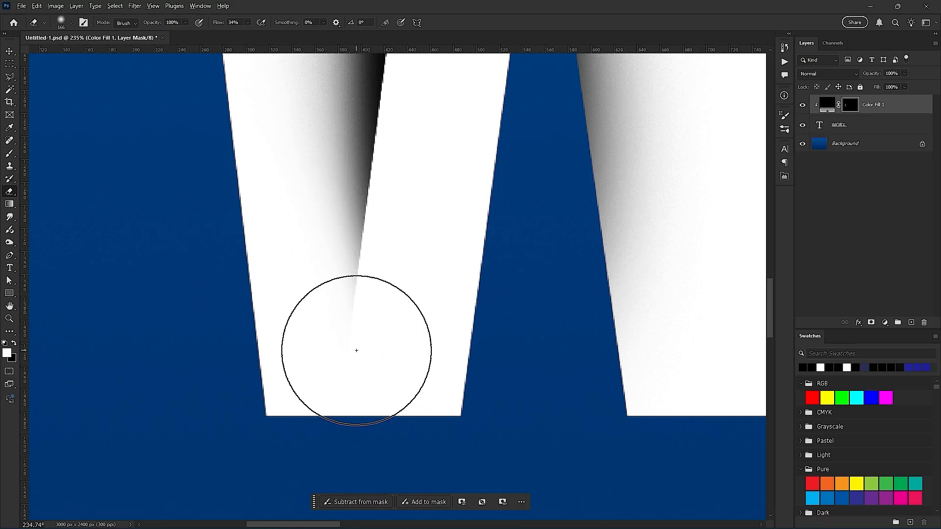
{"action": "scroll", "coordinate": [355, 352], "scroll_direction": "down", "scroll_amount": 4}
{"action": "left_click_drag", "start_coordinate": [432, 264], "coordinate": [356, 338]}
- Outline the shading on the W's third stroke with the Polygonal Lasso, delete it from the mask and deselect
{"action": "key", "text": "l"}
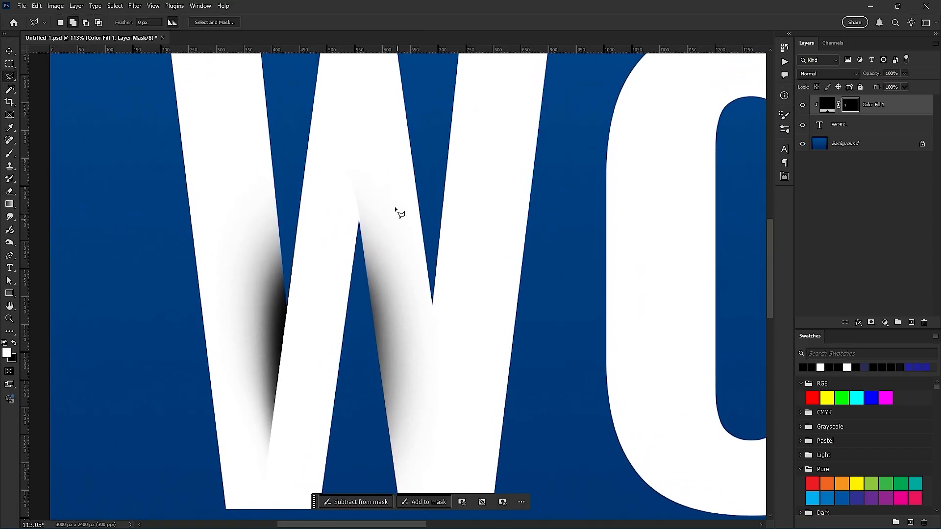
{"action": "left_click", "coordinate": [353, 150]}
{"action": "left_click", "coordinate": [339, 471]}
{"action": "left_click", "coordinate": [459, 456]}
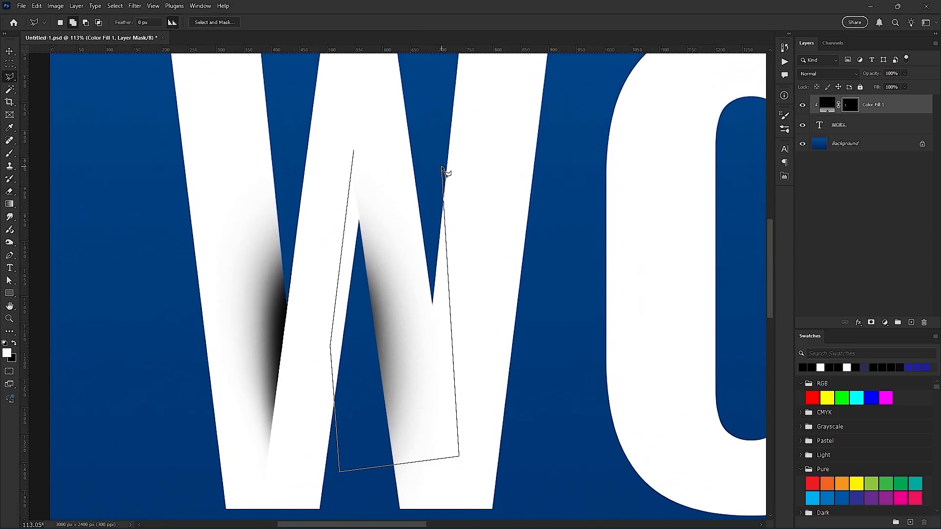
{"action": "double_click", "coordinate": [442, 167]}
{"action": "key", "text": "Delete"}
{"action": "key", "text": "ctrl+d"}
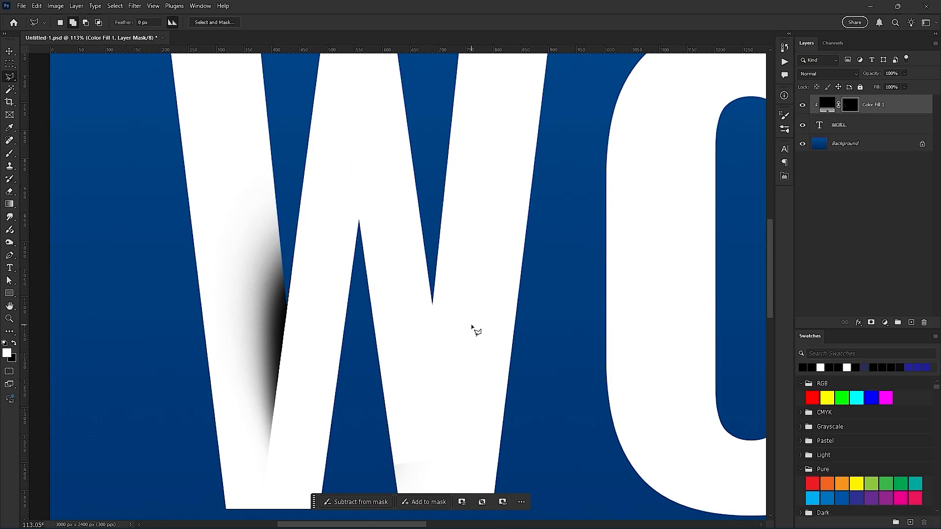
{"action": "scroll", "coordinate": [471, 330], "scroll_direction": "down", "scroll_amount": 2}
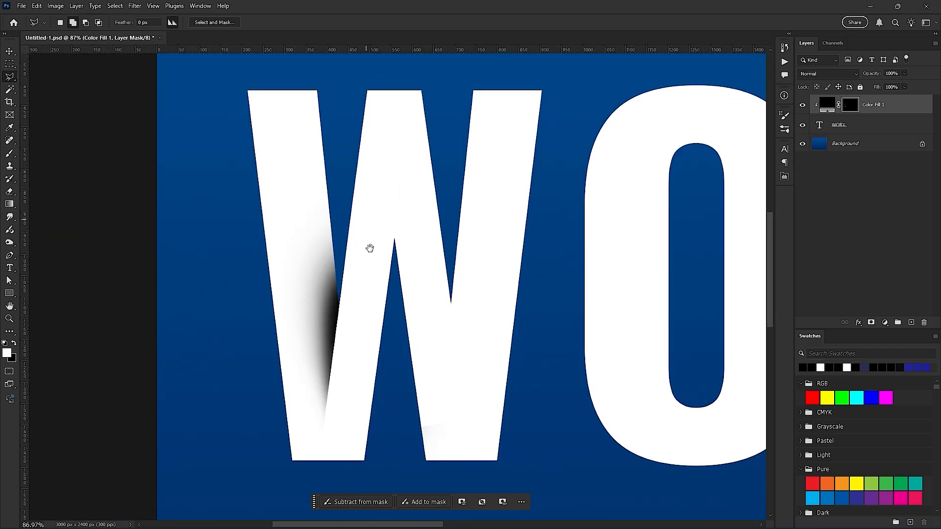
{"action": "scroll", "coordinate": [369, 248], "scroll_direction": "up", "scroll_amount": 4}
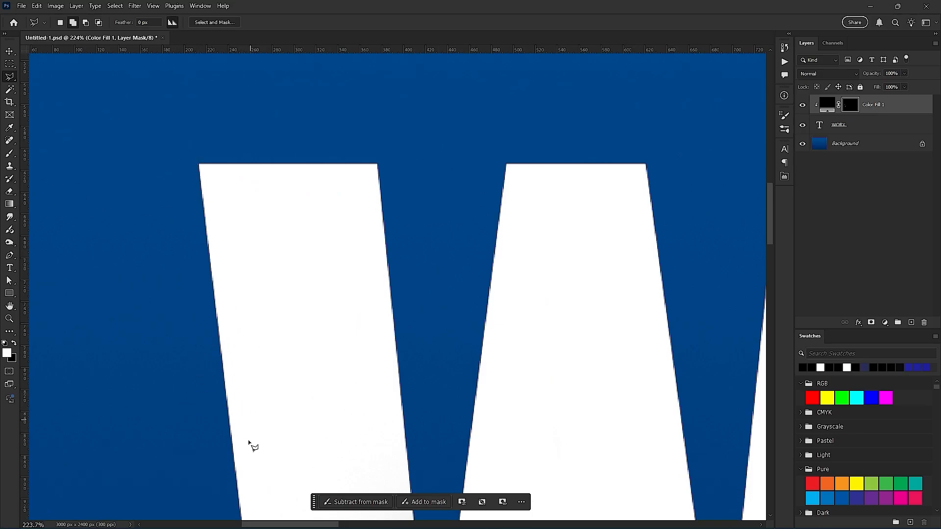
{"action": "left_click", "coordinate": [245, 484]}
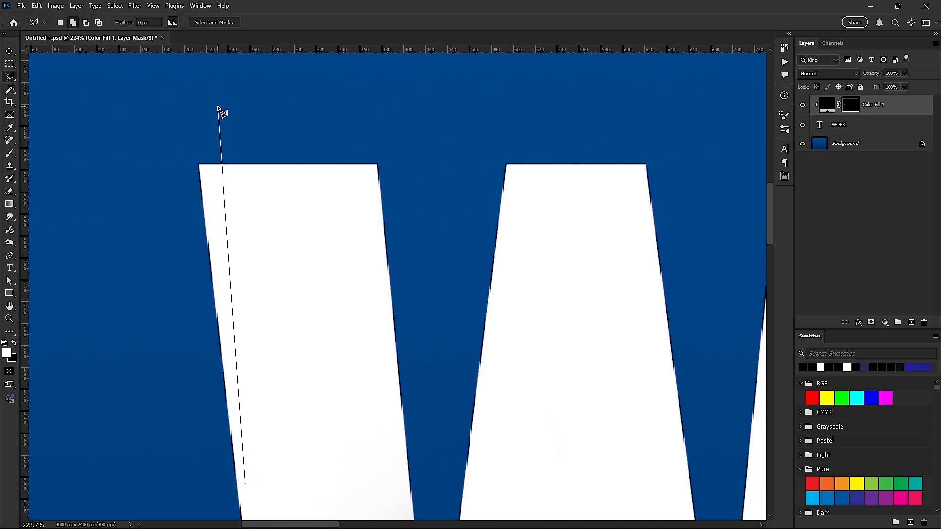
{"action": "key", "text": "Escape"}
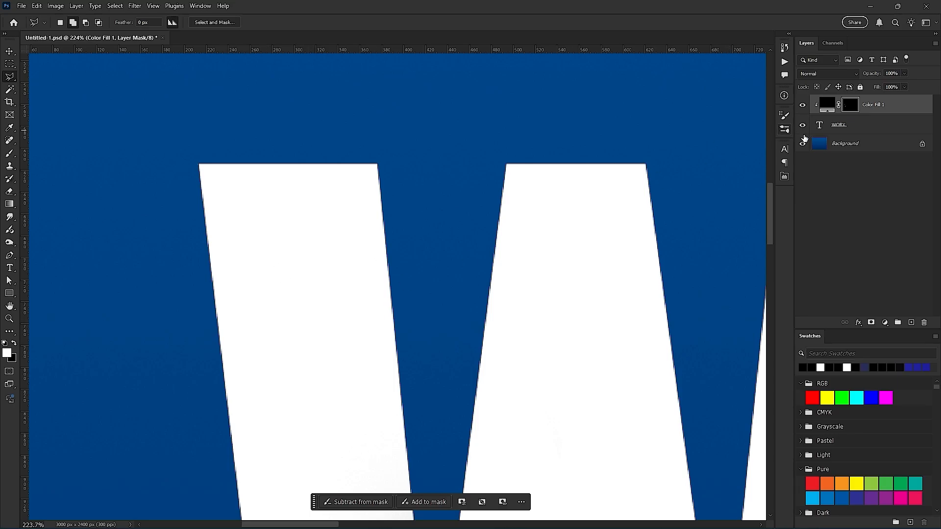
- Load the WORX text outline as a selection and contract it by 10 pixels
{"action": "left_click", "coordinate": [820, 125], "text": "ctrl"}
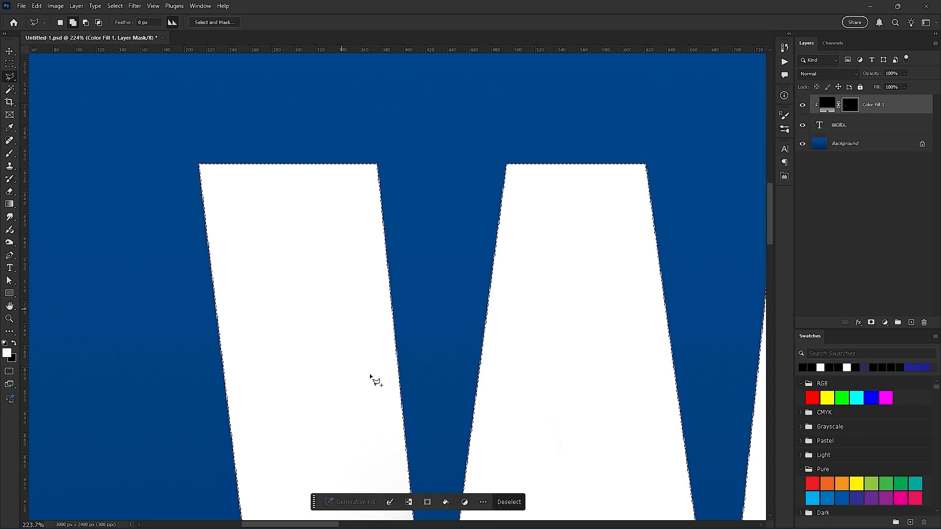
{"action": "left_click", "coordinate": [406, 503]}
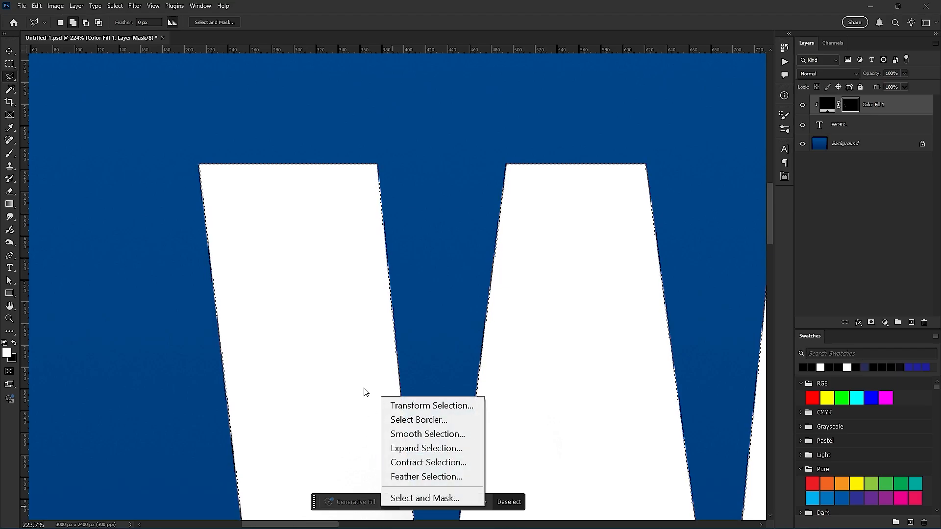
{"action": "left_click", "coordinate": [437, 461]}
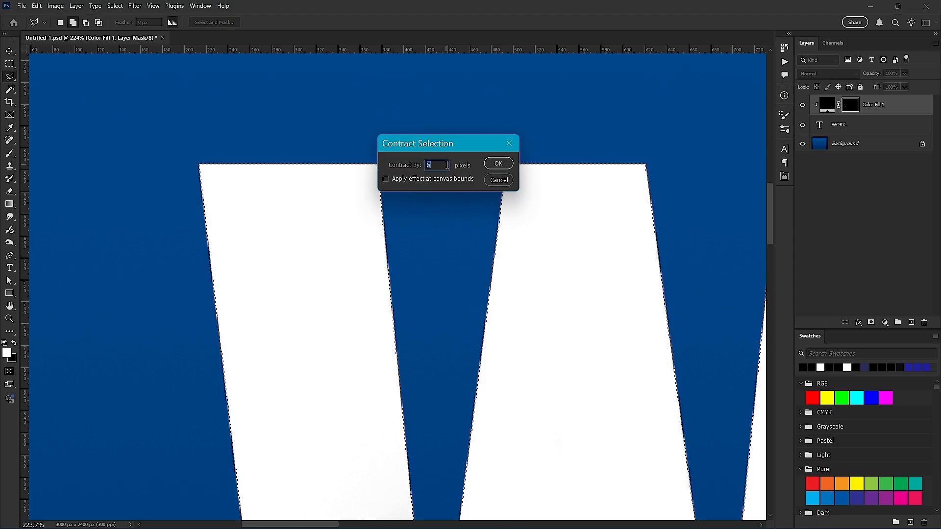
{"action": "type", "text": "10"}
{"action": "left_click", "coordinate": [496, 165]}
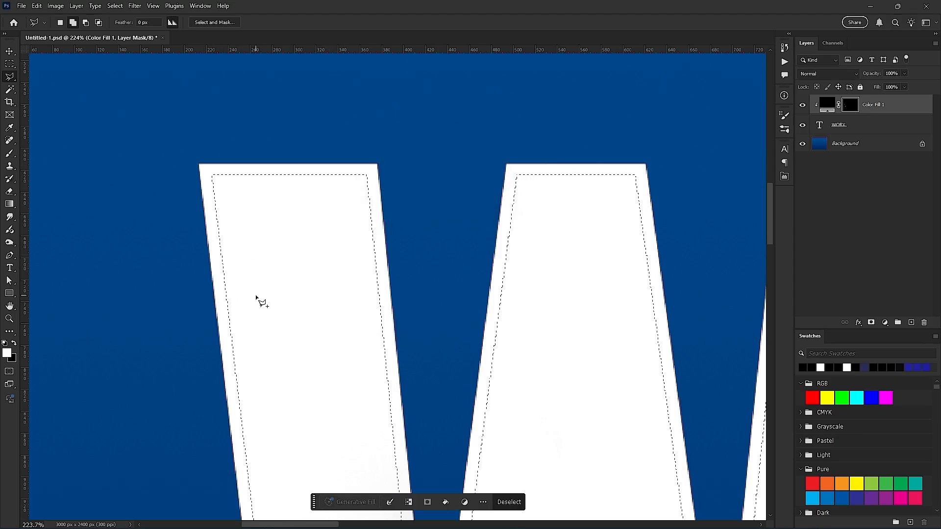
- Examine the contracted selection's corners around the W's inner notch, and discard the selection
{"action": "scroll", "coordinate": [260, 300], "scroll_direction": "down", "scroll_amount": 5}
{"action": "scroll", "coordinate": [315, 393], "scroll_direction": "down", "scroll_amount": 5}
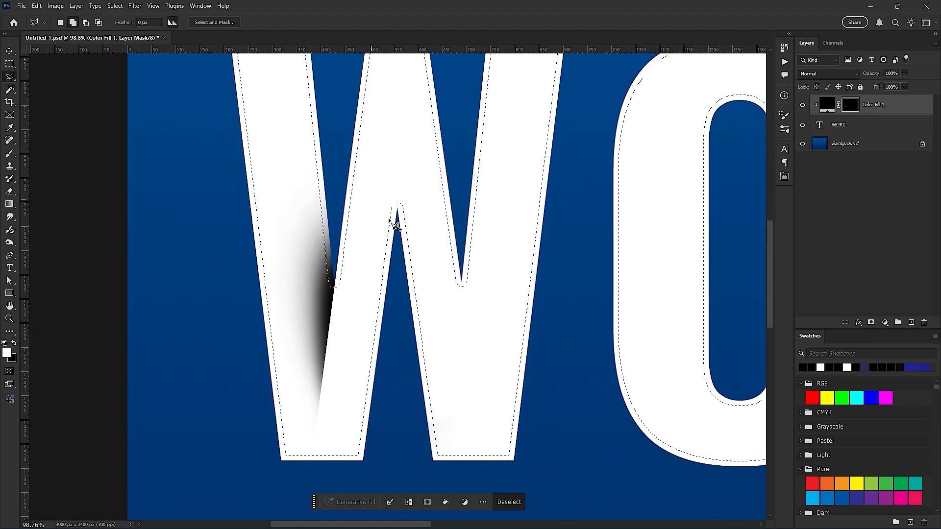
{"action": "scroll", "coordinate": [390, 222], "scroll_direction": "up", "scroll_amount": 10}
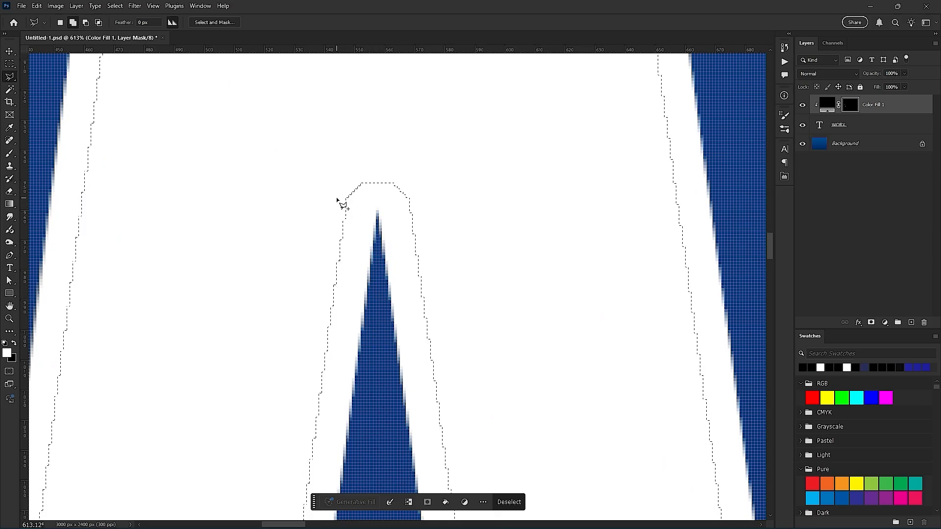
{"action": "scroll", "coordinate": [337, 200], "scroll_direction": "up", "scroll_amount": 4}
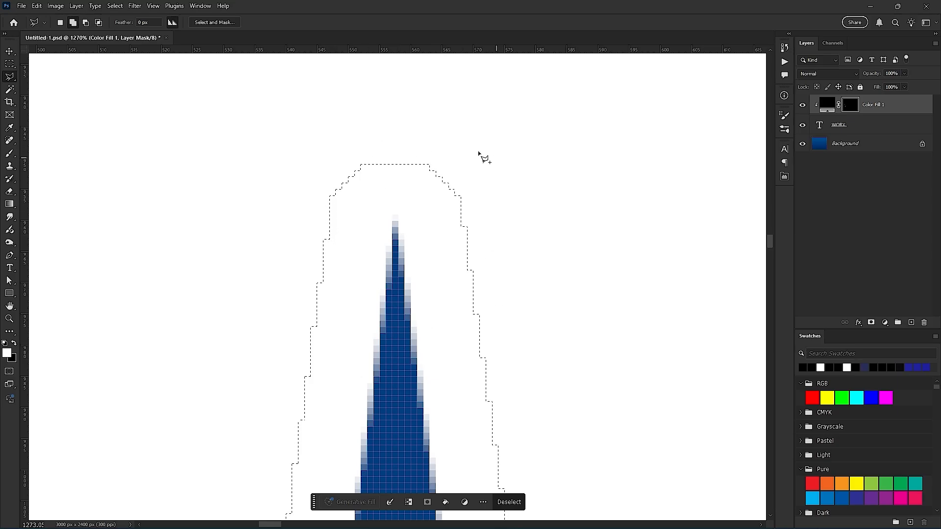
{"action": "key", "text": "ctrl+d"}
{"action": "scroll", "coordinate": [319, 168], "scroll_direction": "down", "scroll_amount": 10}
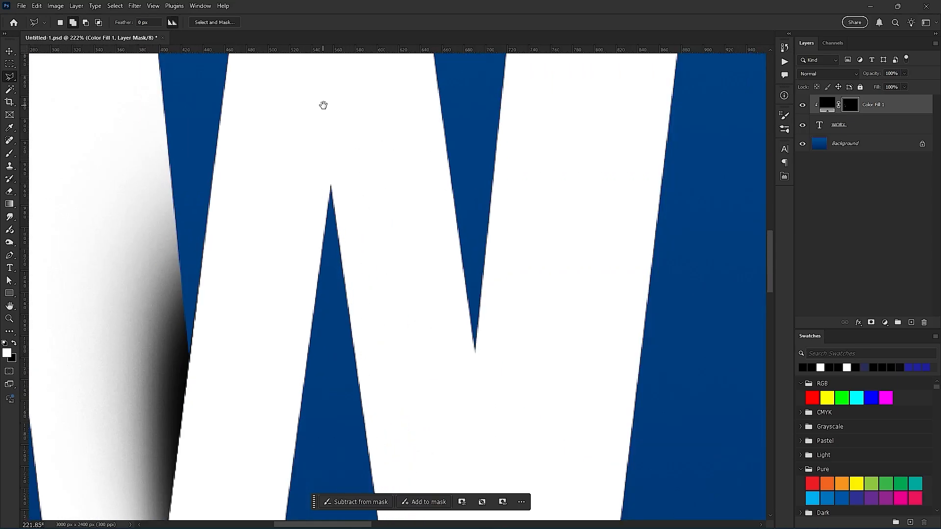
{"action": "left_click_drag", "start_coordinate": [323, 106], "coordinate": [343, 188]}
{"action": "left_click", "coordinate": [134, 5]}
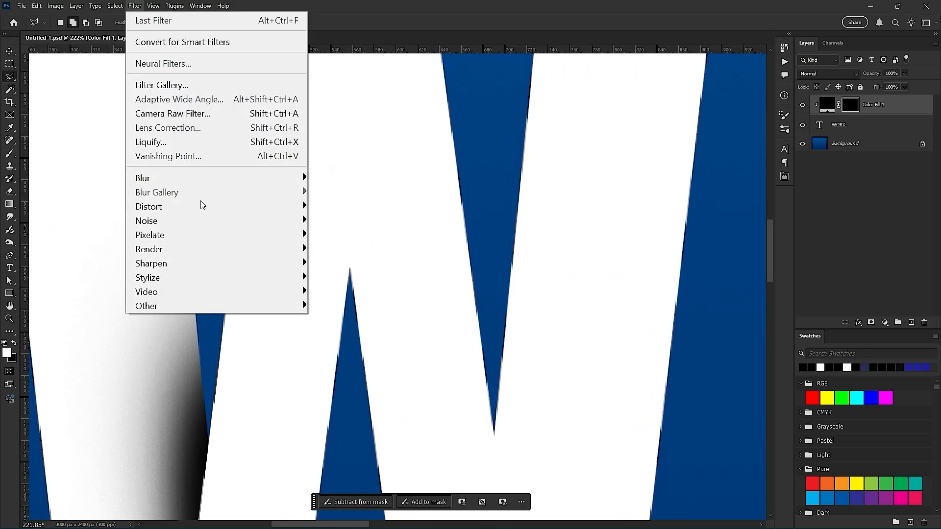
{"action": "mouse_move", "coordinate": [210, 308]}
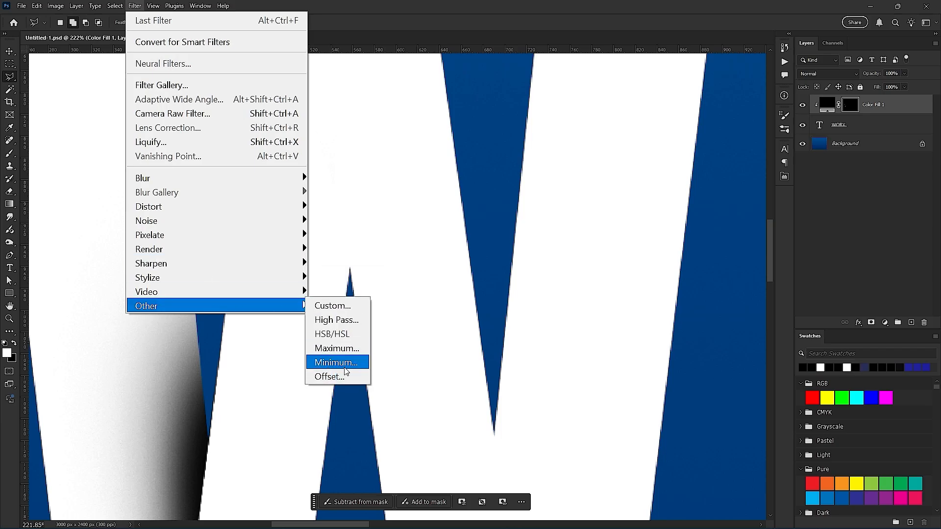
{"action": "left_click", "coordinate": [407, 260]}
{"action": "scroll", "coordinate": [312, 238], "scroll_direction": "down", "scroll_amount": 1}
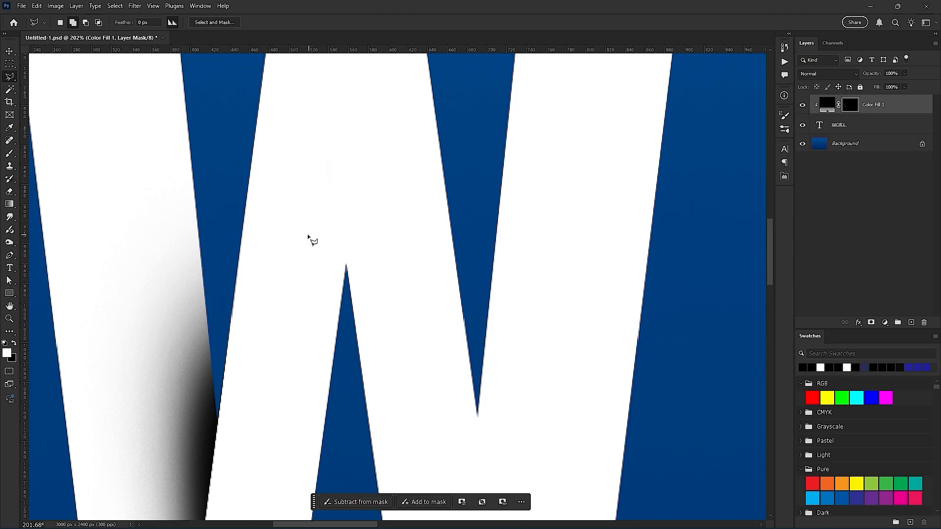
- Draw a Polygonal Lasso selection over the W's first stroke, slightly inset from its outer and top edges and reaching past its inner edge
{"action": "mouse_move", "coordinate": [171, 275]}
{"action": "left_mouse_down"}
{"action": "mouse_move", "coordinate": [338, 417]}
{"action": "mouse_move", "coordinate": [376, 469]}
{"action": "left_mouse_up"}
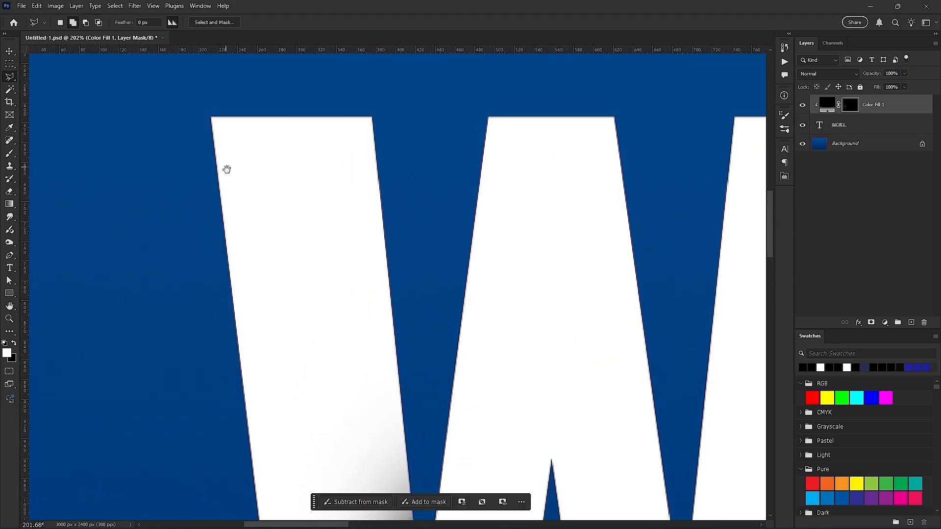
{"action": "left_click_drag", "start_coordinate": [226, 169], "coordinate": [245, 207]}
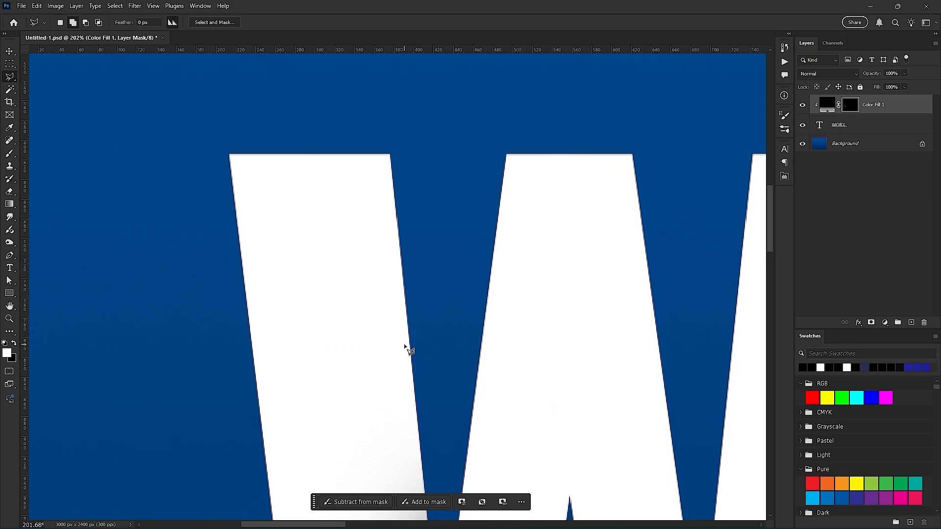
{"action": "left_click", "coordinate": [270, 407]}
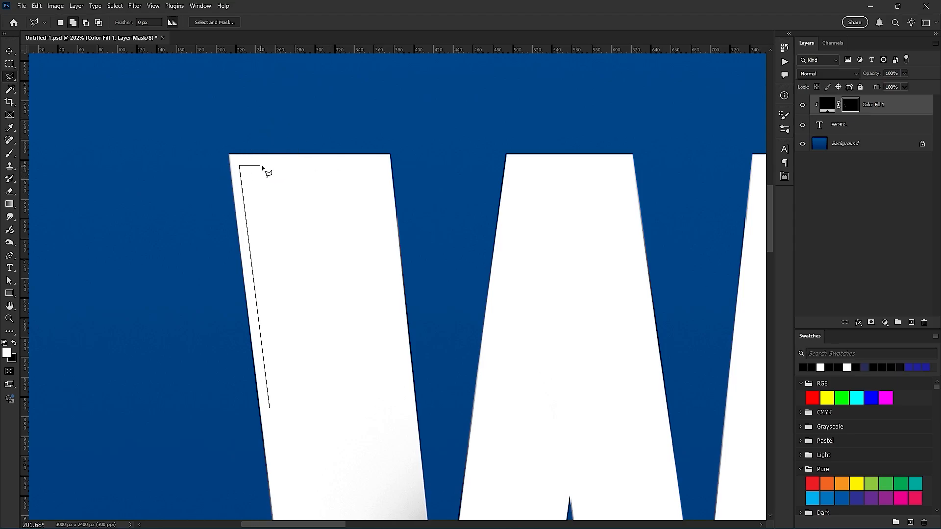
{"action": "left_click", "coordinate": [461, 167]}
{"action": "scroll", "coordinate": [454, 462], "scroll_direction": "down", "scroll_amount": 3}
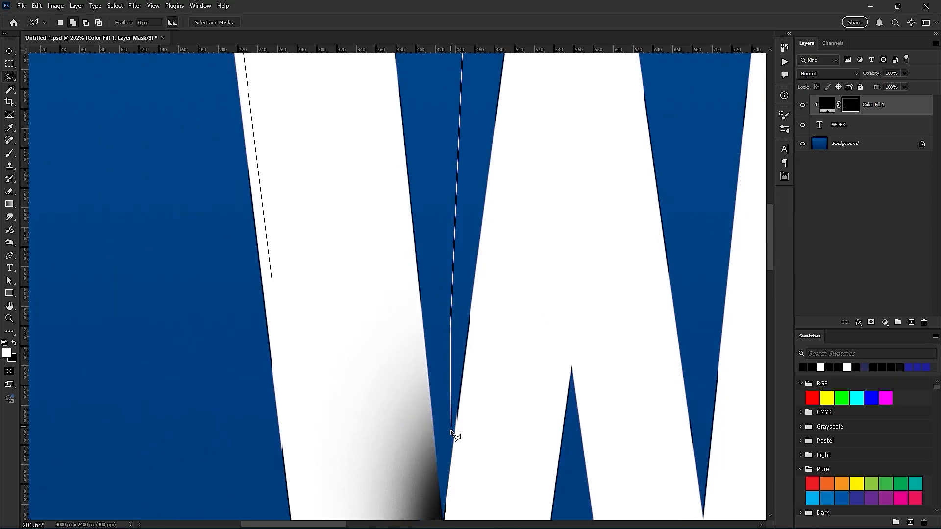
{"action": "left_click", "coordinate": [450, 440]}
{"action": "left_click", "coordinate": [297, 440]}
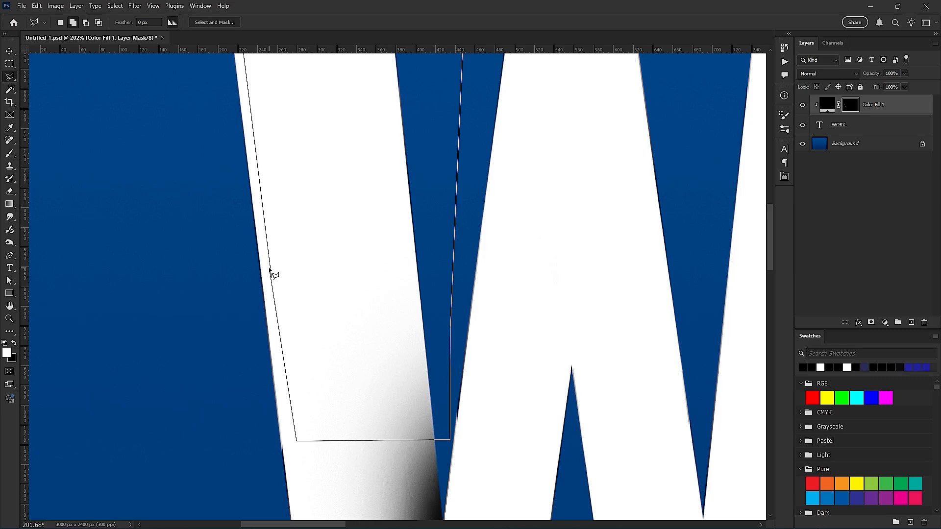
{"action": "double_click", "coordinate": [270, 271]}
- Paint shading on the mask along the top and outer edges of the W's first-stroke selection with a 153 px brush, and deselect
{"action": "left_click_drag", "start_coordinate": [290, 168], "coordinate": [310, 389]}
{"action": "scroll", "coordinate": [318, 365], "scroll_direction": "down", "scroll_amount": 1}
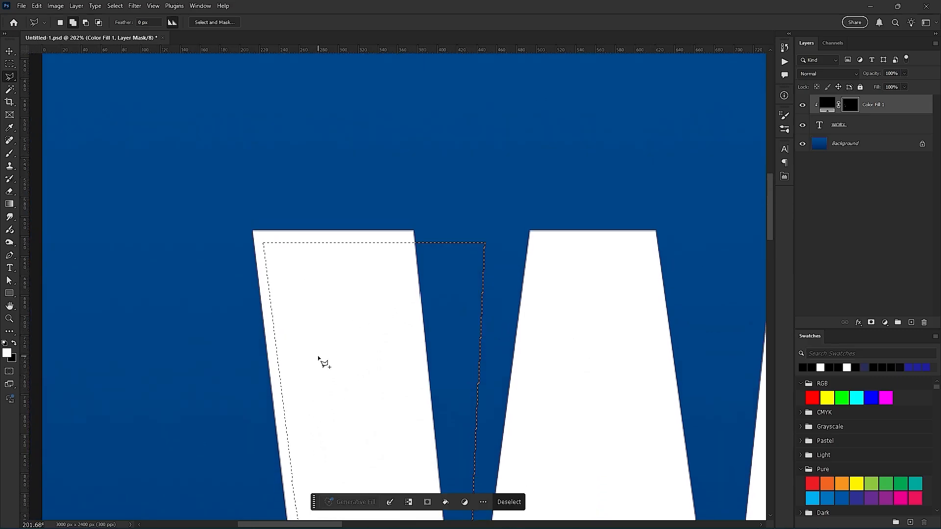
{"action": "scroll", "coordinate": [319, 360], "scroll_direction": "down", "scroll_amount": 2}
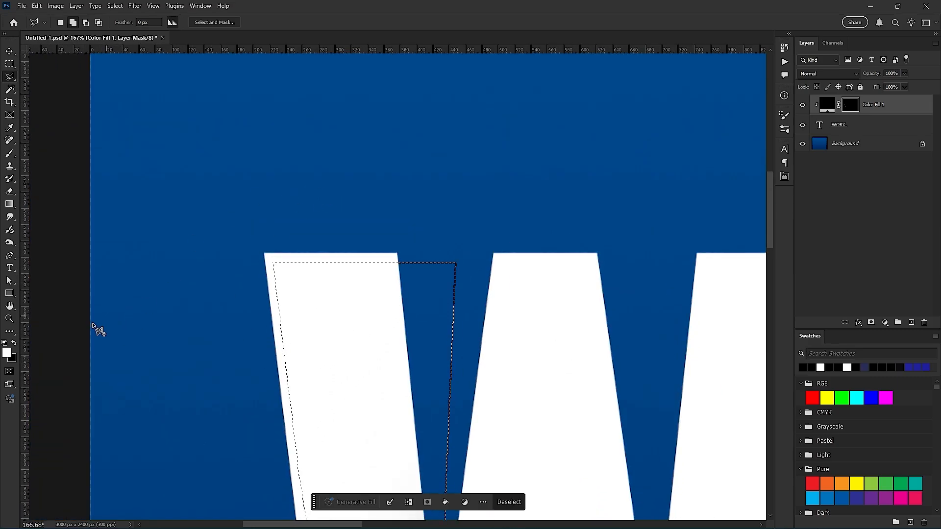
{"action": "left_click", "coordinate": [14, 153]}
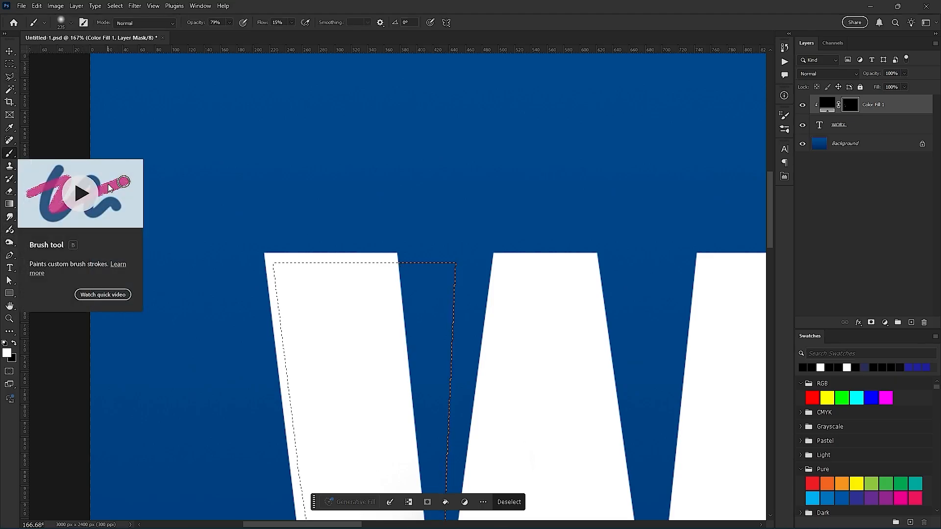
{"action": "mouse_move", "coordinate": [231, 235]}
{"action": "left_mouse_down"}
{"action": "mouse_move", "coordinate": [197, 228]}
{"action": "mouse_move", "coordinate": [271, 206]}
{"action": "mouse_move", "coordinate": [168, 286]}
{"action": "mouse_move", "coordinate": [336, 222]}
{"action": "mouse_move", "coordinate": [132, 260]}
{"action": "mouse_move", "coordinate": [364, 211]}
{"action": "mouse_move", "coordinate": [191, 262]}
{"action": "mouse_move", "coordinate": [402, 202]}
{"action": "mouse_move", "coordinate": [219, 253]}
{"action": "left_mouse_up"}
{"action": "mouse_move", "coordinate": [306, 241]}
{"action": "left_mouse_down"}
{"action": "mouse_move", "coordinate": [340, 216]}
{"action": "mouse_move", "coordinate": [395, 262]}
{"action": "mouse_move", "coordinate": [376, 254]}
{"action": "mouse_move", "coordinate": [383, 293]}
{"action": "mouse_move", "coordinate": [333, 281]}
{"action": "mouse_move", "coordinate": [404, 288]}
{"action": "mouse_move", "coordinate": [405, 311]}
{"action": "mouse_move", "coordinate": [406, 271]}
{"action": "mouse_move", "coordinate": [408, 345]}
{"action": "mouse_move", "coordinate": [400, 269]}
{"action": "mouse_move", "coordinate": [390, 274]}
{"action": "mouse_move", "coordinate": [388, 263]}
{"action": "mouse_move", "coordinate": [402, 250]}
{"action": "mouse_move", "coordinate": [410, 275]}
{"action": "mouse_move", "coordinate": [262, 282]}
{"action": "mouse_move", "coordinate": [301, 285]}
{"action": "mouse_move", "coordinate": [295, 269]}
{"action": "mouse_move", "coordinate": [315, 244]}
{"action": "mouse_move", "coordinate": [315, 326]}
{"action": "mouse_move", "coordinate": [348, 340]}
{"action": "mouse_move", "coordinate": [285, 272]}
{"action": "mouse_move", "coordinate": [261, 272]}
{"action": "mouse_move", "coordinate": [255, 261]}
{"action": "mouse_move", "coordinate": [282, 291]}
{"action": "mouse_move", "coordinate": [269, 299]}
{"action": "mouse_move", "coordinate": [388, 298]}
{"action": "mouse_move", "coordinate": [389, 325]}
{"action": "mouse_move", "coordinate": [402, 342]}
{"action": "mouse_move", "coordinate": [370, 229]}
{"action": "mouse_move", "coordinate": [365, 365]}
{"action": "mouse_move", "coordinate": [432, 204]}
{"action": "mouse_move", "coordinate": [366, 331]}
{"action": "mouse_move", "coordinate": [413, 279]}
{"action": "mouse_move", "coordinate": [367, 255]}
{"action": "mouse_move", "coordinate": [401, 220]}
{"action": "mouse_move", "coordinate": [371, 301]}
{"action": "mouse_move", "coordinate": [404, 296]}
{"action": "left_mouse_up"}
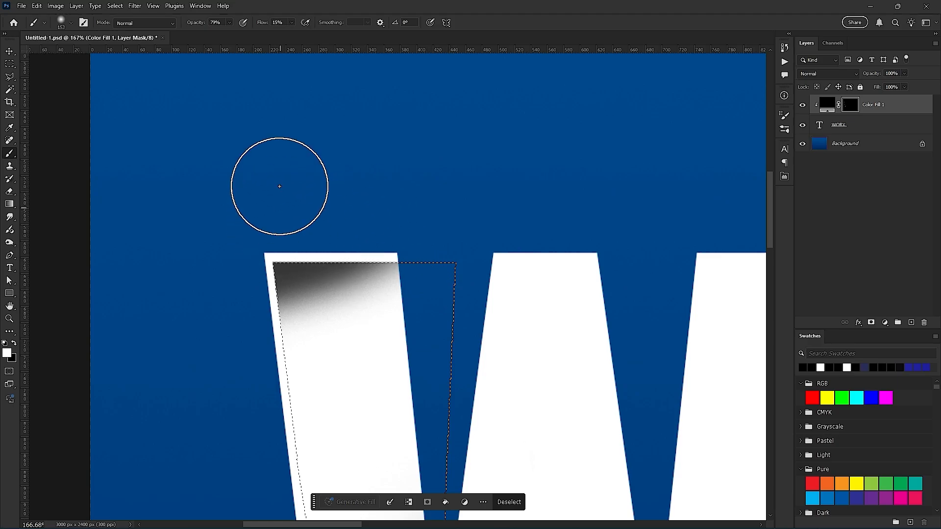
{"action": "mouse_move", "coordinate": [218, 250]}
{"action": "left_mouse_down"}
{"action": "mouse_move", "coordinate": [210, 505]}
{"action": "mouse_move", "coordinate": [226, 477]}
{"action": "mouse_move", "coordinate": [245, 282]}
{"action": "mouse_move", "coordinate": [234, 287]}
{"action": "mouse_move", "coordinate": [243, 302]}
{"action": "mouse_move", "coordinate": [224, 387]}
{"action": "mouse_move", "coordinate": [255, 230]}
{"action": "mouse_move", "coordinate": [249, 277]}
{"action": "mouse_move", "coordinate": [324, 239]}
{"action": "left_mouse_up"}
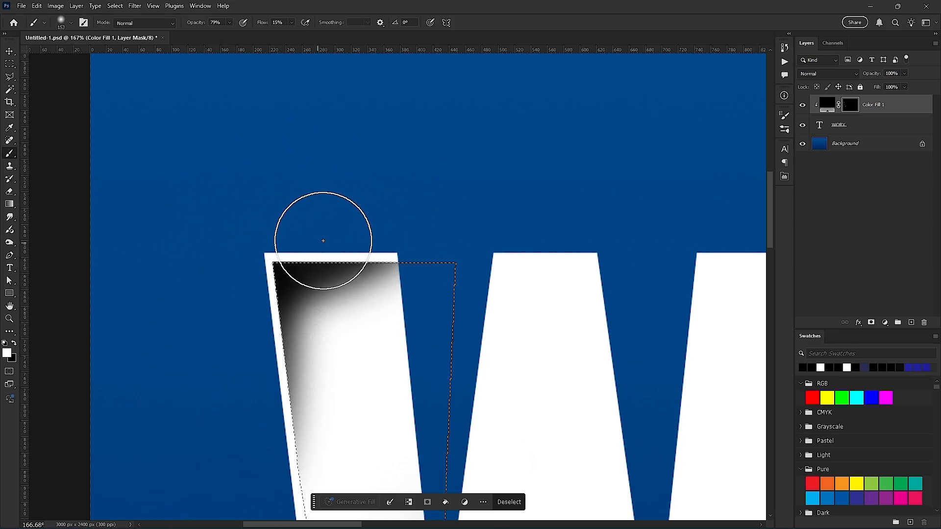
{"action": "key", "text": "ctrl+d"}
- Examine the painted shading on the W's first stroke, from its inset top corner down to the overlap with the second stroke
{"action": "scroll", "coordinate": [477, 358], "scroll_direction": "down", "scroll_amount": 3}
{"action": "left_click_drag", "start_coordinate": [547, 418], "coordinate": [409, 167]}
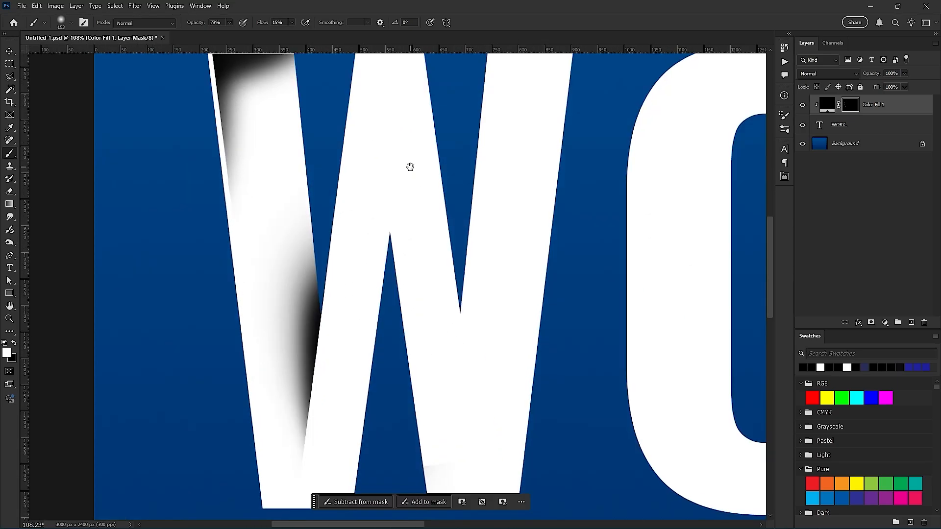
{"action": "scroll", "coordinate": [428, 340], "scroll_direction": "down", "scroll_amount": 5}
{"action": "scroll", "coordinate": [354, 279], "scroll_direction": "up", "scroll_amount": 5}
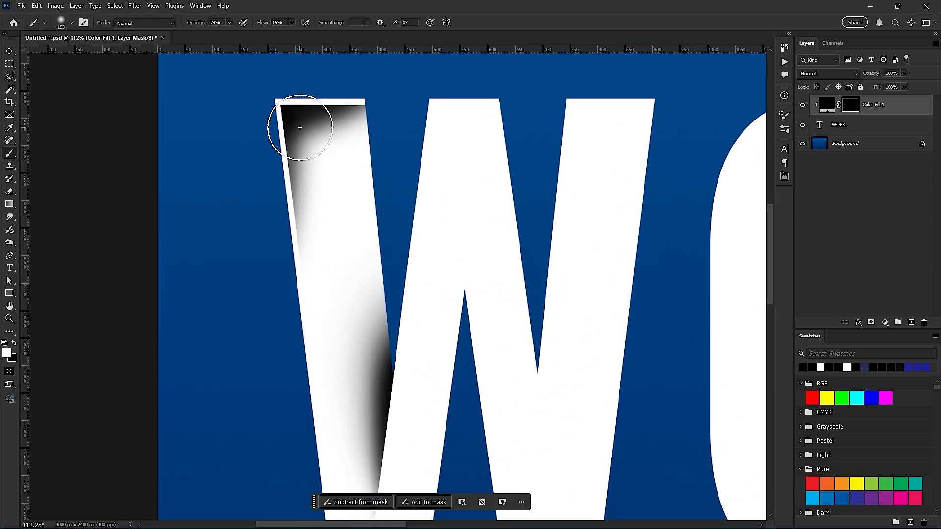
{"action": "left_click_drag", "start_coordinate": [378, 305], "coordinate": [339, 121]}
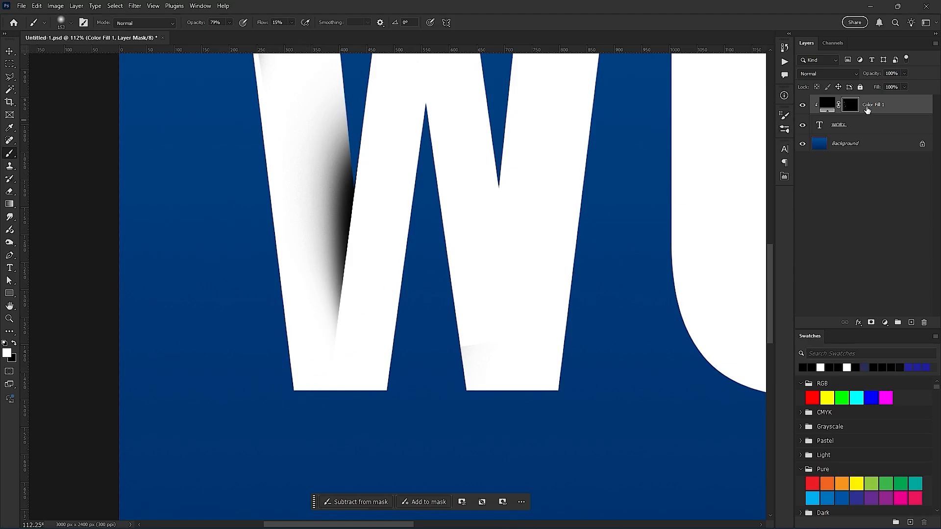
{"action": "left_click_drag", "start_coordinate": [367, 189], "coordinate": [389, 425]}
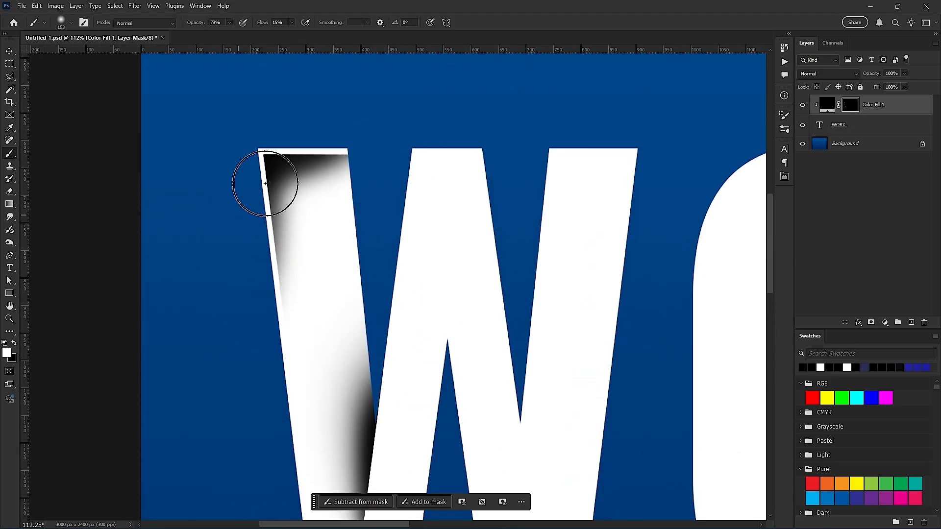
{"action": "scroll", "coordinate": [206, 147], "scroll_direction": "up", "scroll_amount": 5}
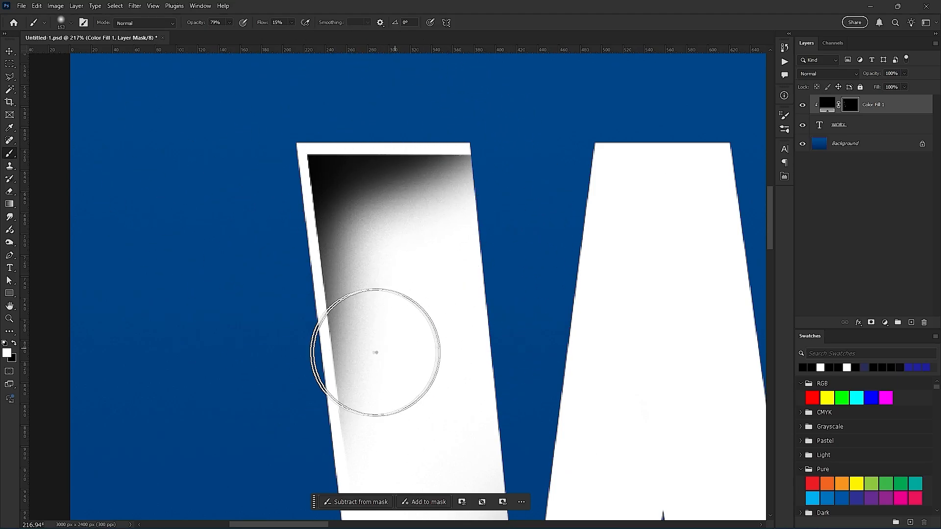
{"action": "scroll", "coordinate": [503, 290], "scroll_direction": "down", "scroll_amount": 4}
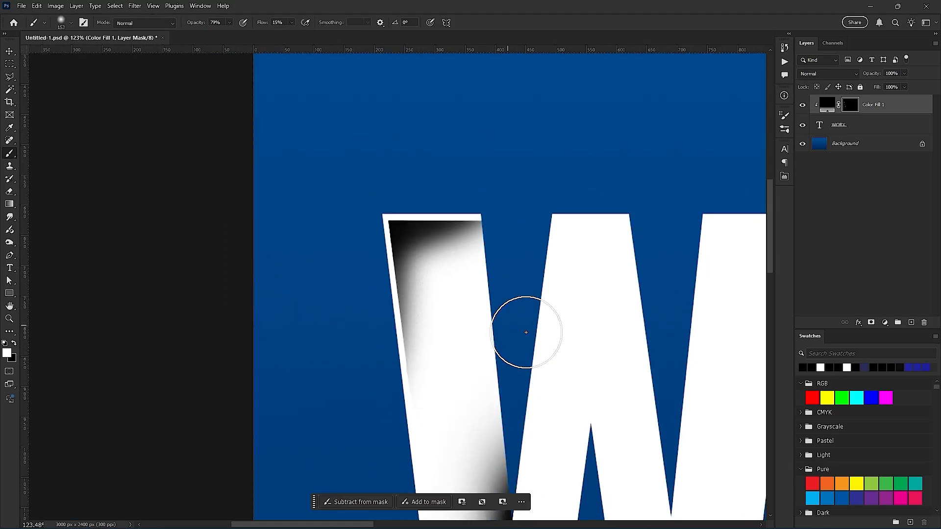
- Draw a Polygonal Lasso selection inside the W's middle peak, slightly inset from its top and side edges and crossing the inner notch's tip
{"action": "left_click_drag", "start_coordinate": [595, 340], "coordinate": [317, 345]}
{"action": "scroll", "coordinate": [295, 247], "scroll_direction": "up", "scroll_amount": 2}
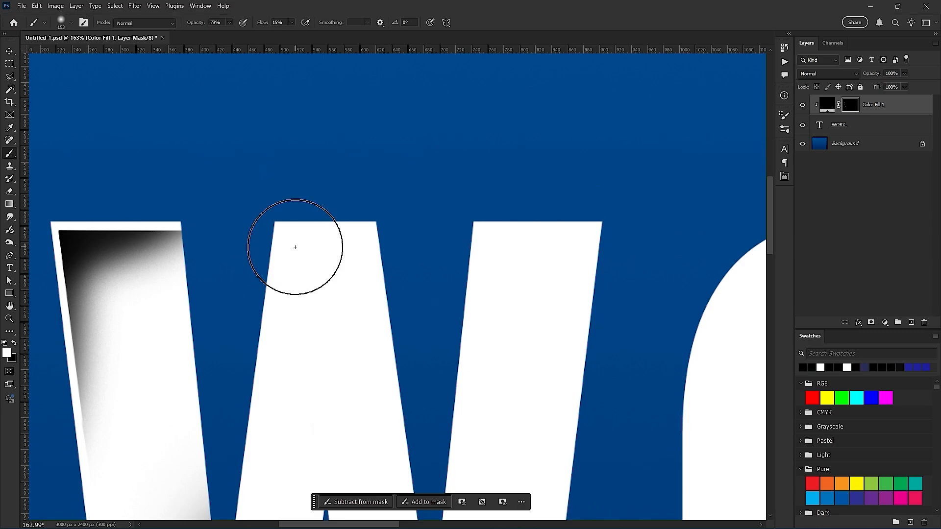
{"action": "key", "text": "l"}
{"action": "scroll", "coordinate": [282, 264], "scroll_direction": "up", "scroll_amount": 1}
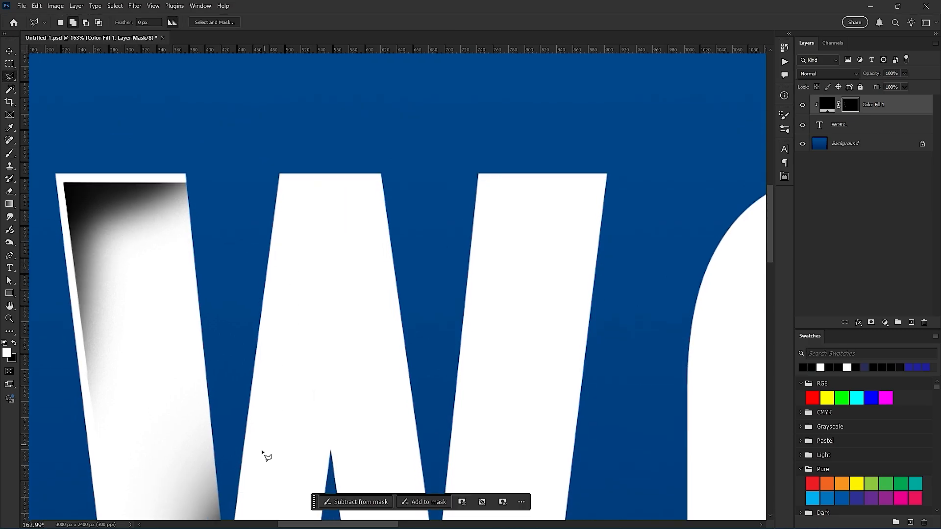
{"action": "left_click", "coordinate": [246, 487]}
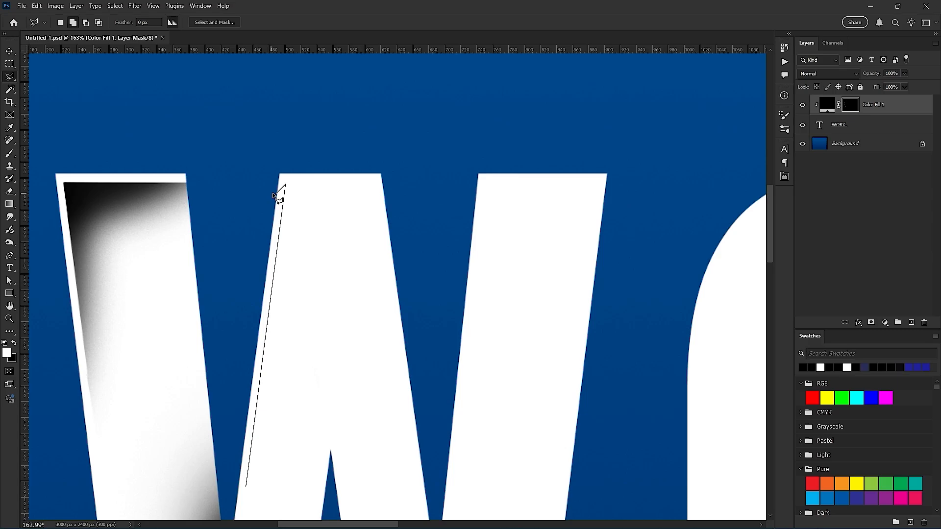
{"action": "left_click", "coordinate": [374, 195], "text": "shift"}
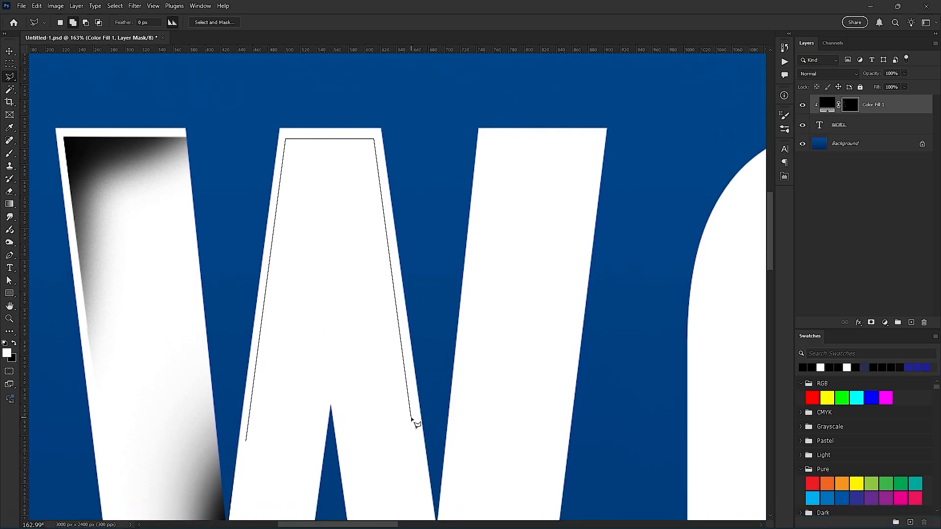
{"action": "left_click", "coordinate": [411, 418]}
{"action": "left_click", "coordinate": [247, 437]}
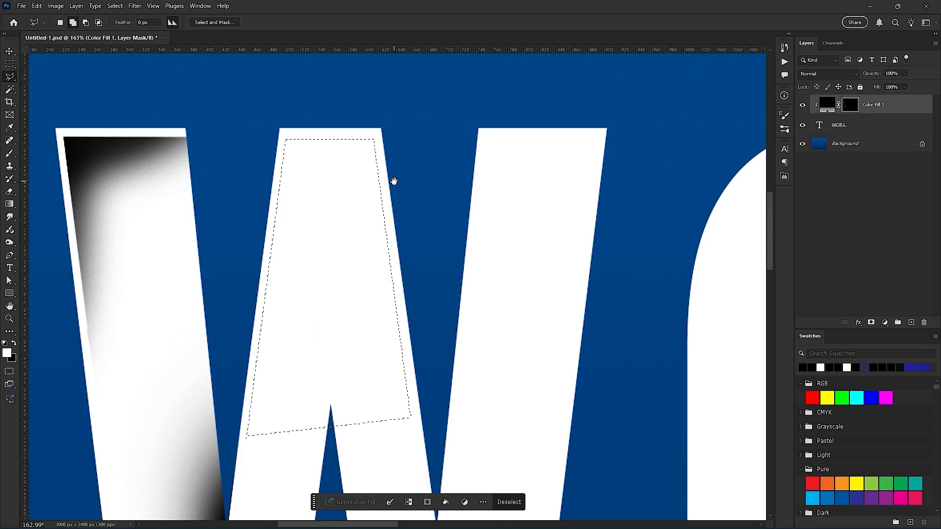
- Brush shading on the mask along the top and both side edges of the W's middle-peak selection, and deselect
{"action": "left_click_drag", "start_coordinate": [394, 182], "coordinate": [395, 283]}
{"action": "key", "text": "b"}
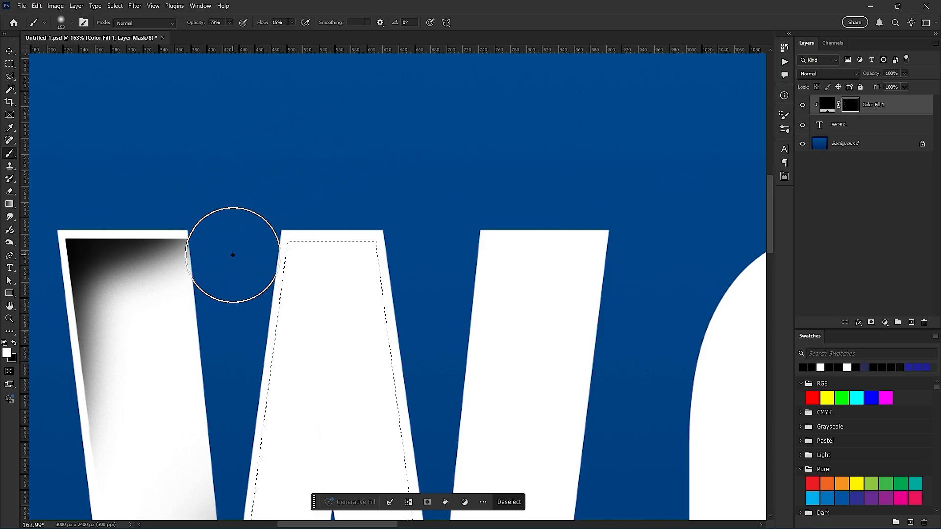
{"action": "mouse_move", "coordinate": [231, 249]}
{"action": "left_mouse_down"}
{"action": "mouse_move", "coordinate": [346, 159]}
{"action": "mouse_move", "coordinate": [214, 226]}
{"action": "mouse_move", "coordinate": [270, 192]}
{"action": "mouse_move", "coordinate": [436, 182]}
{"action": "mouse_move", "coordinate": [308, 202]}
{"action": "mouse_move", "coordinate": [347, 216]}
{"action": "mouse_move", "coordinate": [499, 173]}
{"action": "mouse_move", "coordinate": [294, 195]}
{"action": "left_mouse_up"}
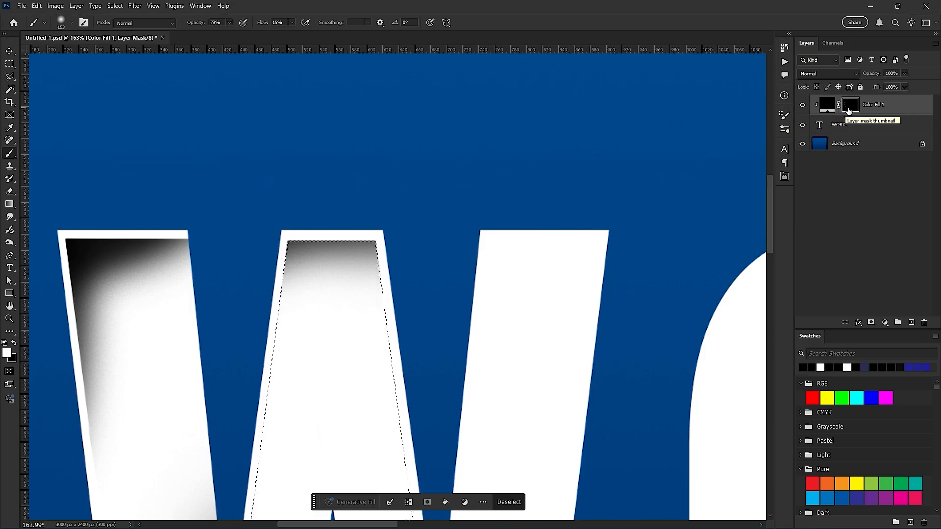
{"action": "mouse_move", "coordinate": [245, 216]}
{"action": "left_mouse_down"}
{"action": "mouse_move", "coordinate": [288, 189]}
{"action": "mouse_move", "coordinate": [241, 277]}
{"action": "mouse_move", "coordinate": [266, 241]}
{"action": "mouse_move", "coordinate": [379, 200]}
{"action": "mouse_move", "coordinate": [228, 197]}
{"action": "mouse_move", "coordinate": [397, 200]}
{"action": "mouse_move", "coordinate": [221, 217]}
{"action": "mouse_move", "coordinate": [424, 215]}
{"action": "mouse_move", "coordinate": [439, 200]}
{"action": "mouse_move", "coordinate": [301, 210]}
{"action": "left_mouse_up"}
{"action": "mouse_move", "coordinate": [180, 381]}
{"action": "left_mouse_down"}
{"action": "mouse_move", "coordinate": [261, 222]}
{"action": "mouse_move", "coordinate": [238, 246]}
{"action": "mouse_move", "coordinate": [173, 399]}
{"action": "mouse_move", "coordinate": [170, 464]}
{"action": "mouse_move", "coordinate": [263, 227]}
{"action": "mouse_move", "coordinate": [214, 359]}
{"action": "mouse_move", "coordinate": [272, 253]}
{"action": "mouse_move", "coordinate": [226, 374]}
{"action": "mouse_move", "coordinate": [341, 153]}
{"action": "mouse_move", "coordinate": [265, 218]}
{"action": "mouse_move", "coordinate": [275, 312]}
{"action": "mouse_move", "coordinate": [279, 256]}
{"action": "left_mouse_up"}
{"action": "mouse_move", "coordinate": [298, 130]}
{"action": "left_mouse_down"}
{"action": "mouse_move", "coordinate": [214, 325]}
{"action": "mouse_move", "coordinate": [287, 137]}
{"action": "mouse_move", "coordinate": [150, 398]}
{"action": "left_mouse_up"}
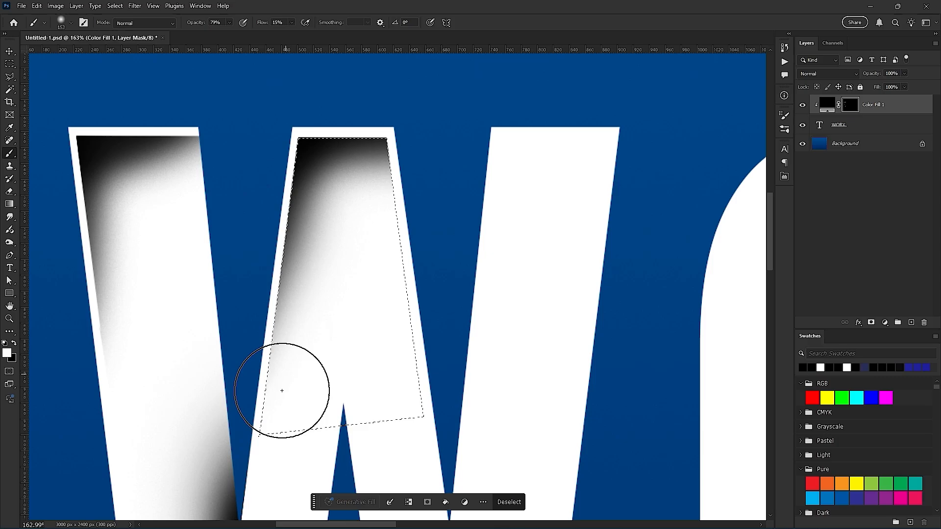
{"action": "mouse_move", "coordinate": [367, 80]}
{"action": "left_mouse_down"}
{"action": "mouse_move", "coordinate": [439, 198]}
{"action": "mouse_move", "coordinate": [422, 185]}
{"action": "mouse_move", "coordinate": [416, 133]}
{"action": "mouse_move", "coordinate": [500, 347]}
{"action": "mouse_move", "coordinate": [396, 106]}
{"action": "mouse_move", "coordinate": [497, 375]}
{"action": "left_mouse_up"}
{"action": "left_click_drag", "start_coordinate": [403, 149], "coordinate": [481, 368]}
{"action": "left_click_drag", "start_coordinate": [412, 186], "coordinate": [520, 355]}
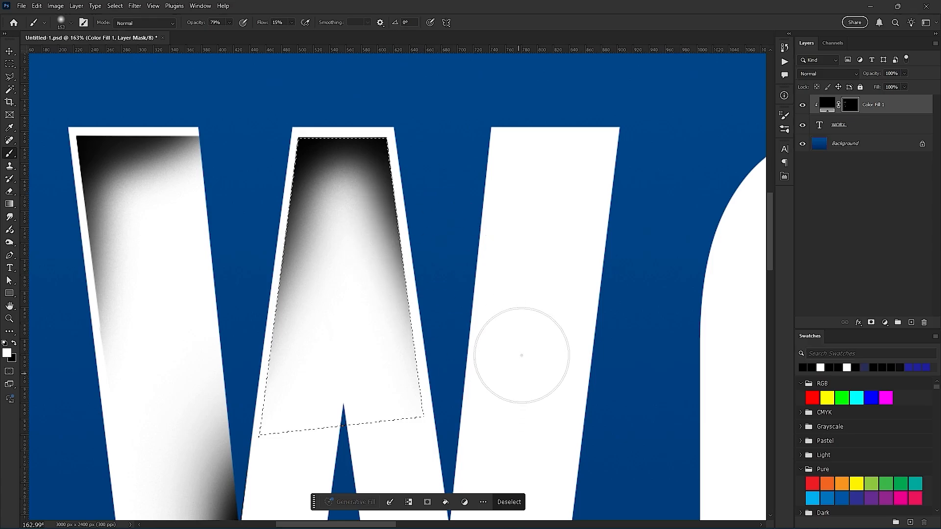
{"action": "key", "text": "ctrl+d"}
- Review the shading on the W's strokes and inspect the upper part of the unshaded O
{"action": "scroll", "coordinate": [448, 345], "scroll_direction": "down", "scroll_amount": 5}
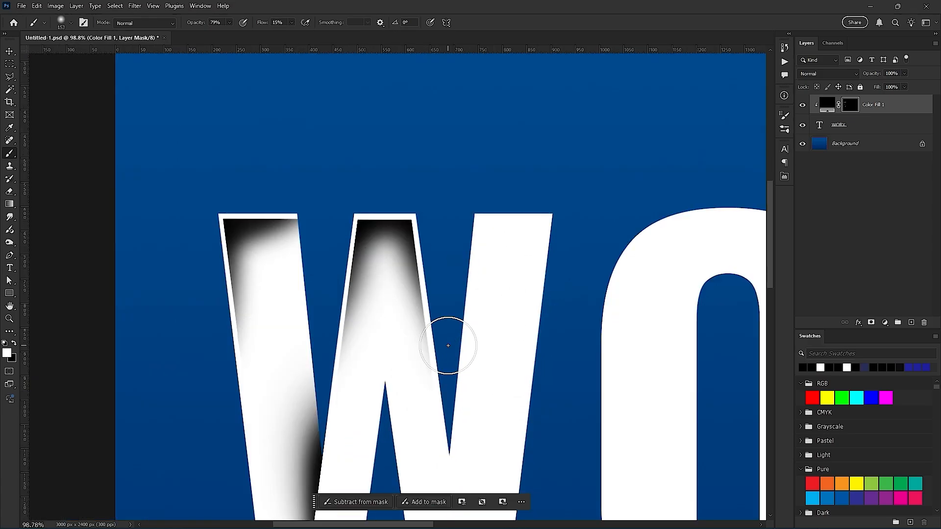
{"action": "scroll", "coordinate": [449, 351], "scroll_direction": "down", "scroll_amount": 1}
{"action": "scroll", "coordinate": [286, 319], "scroll_direction": "down", "scroll_amount": 1}
{"action": "scroll", "coordinate": [359, 315], "scroll_direction": "up", "scroll_amount": 3}
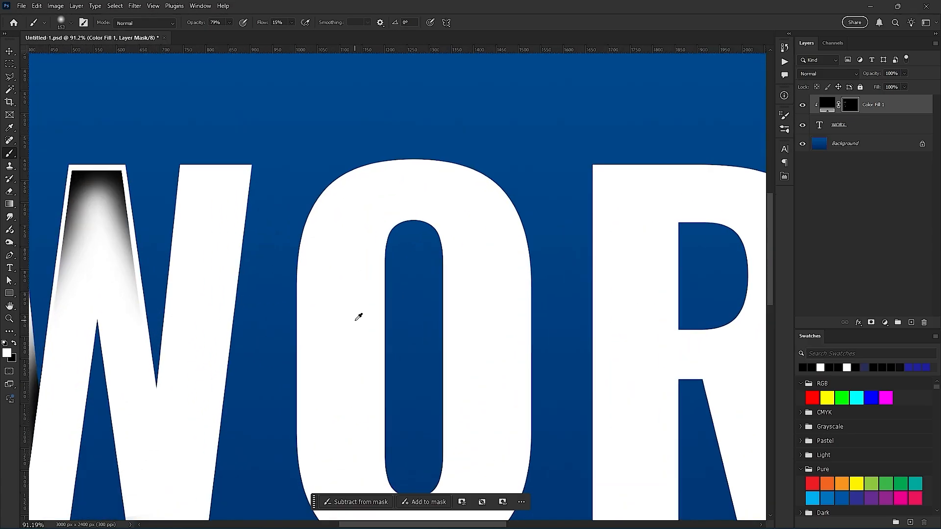
{"action": "left_click_drag", "start_coordinate": [224, 286], "coordinate": [622, 391]}
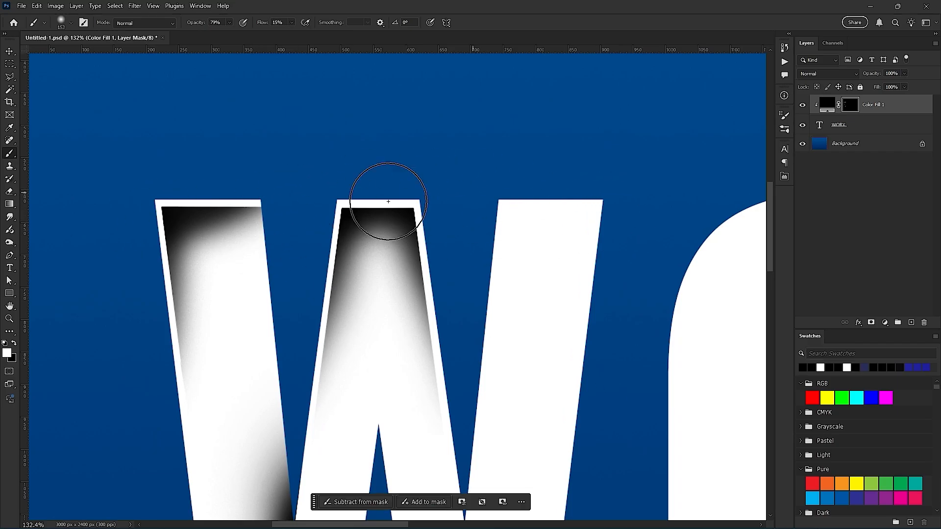
{"action": "left_click_drag", "start_coordinate": [608, 284], "coordinate": [29, 219]}
{"action": "left_click_drag", "start_coordinate": [336, 279], "coordinate": [376, 273]}
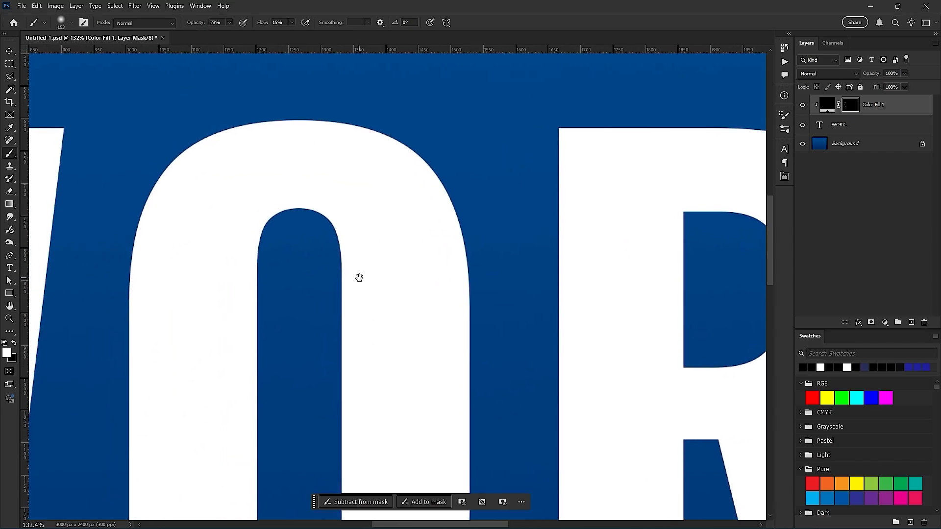
{"action": "scroll", "coordinate": [266, 283], "scroll_direction": "up", "scroll_amount": 1}
{"action": "scroll", "coordinate": [282, 292], "scroll_direction": "up", "scroll_amount": 1}
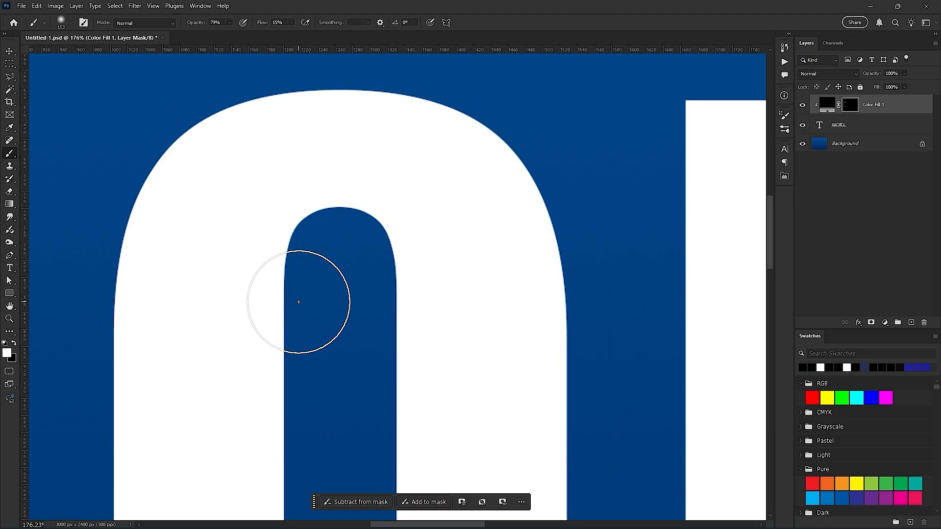
- Start a Pen path on the right inner edge of the O's counter, where its rounded top meets the straight side
{"action": "key", "text": "p"}
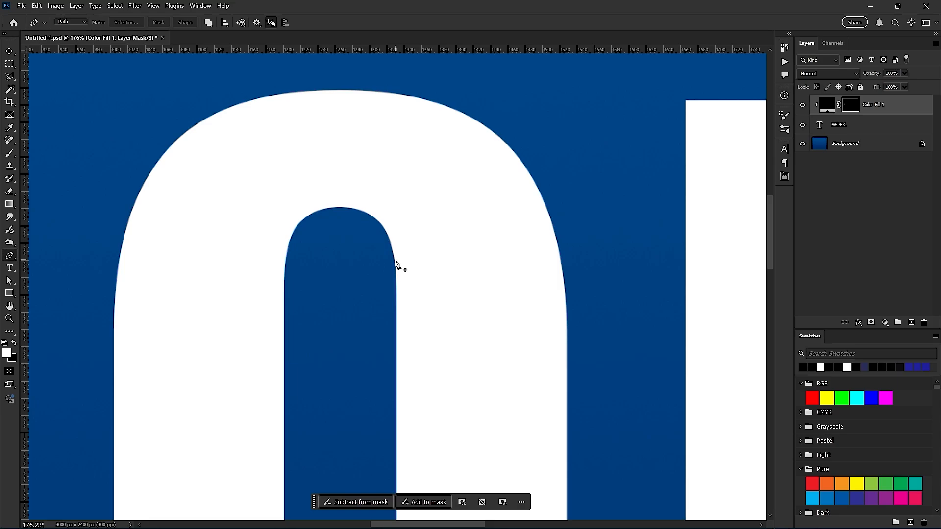
{"action": "scroll", "coordinate": [372, 223], "scroll_direction": "up", "scroll_amount": 2}
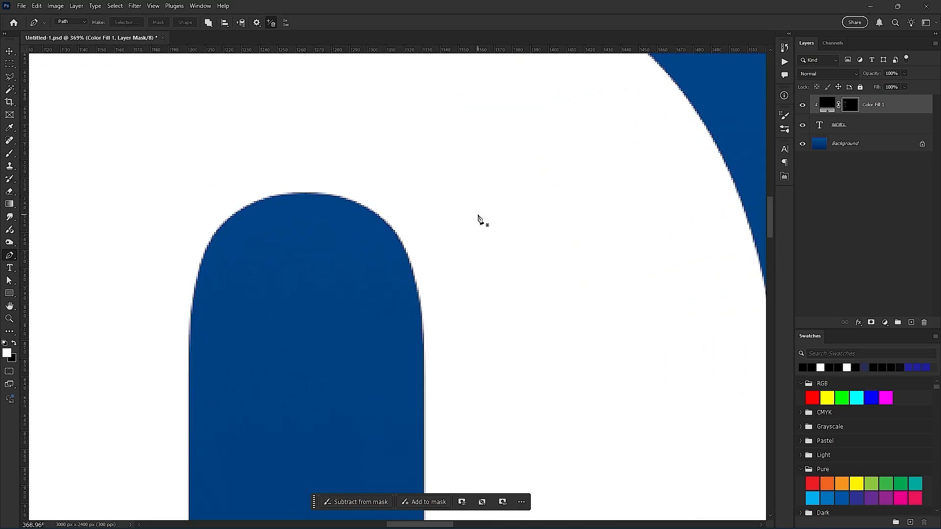
{"action": "left_click_drag", "start_coordinate": [422, 216], "coordinate": [452, 339]}
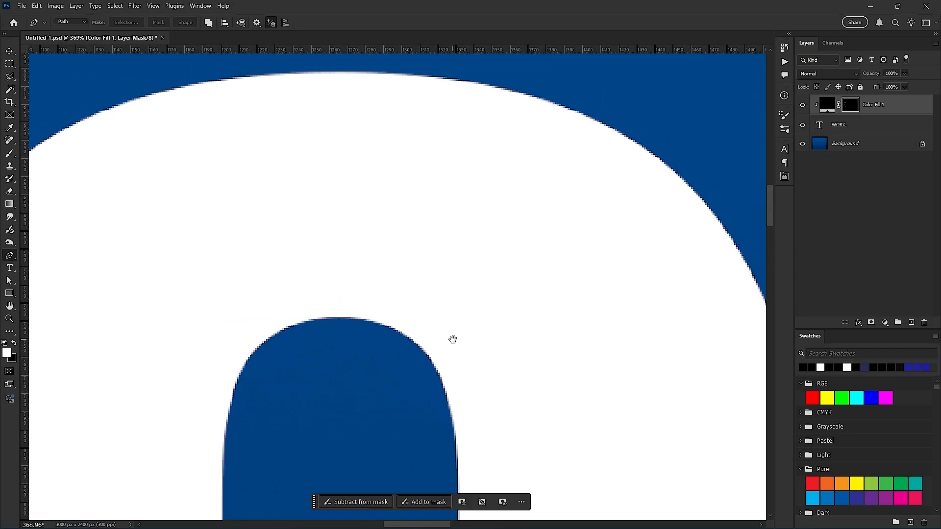
{"action": "scroll", "coordinate": [454, 345], "scroll_direction": "down", "scroll_amount": 2}
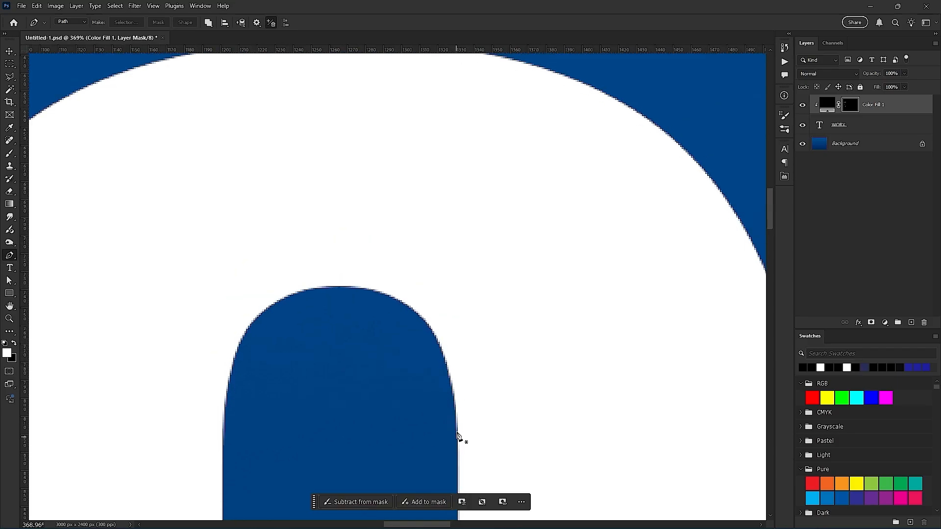
{"action": "scroll", "coordinate": [331, 335], "scroll_direction": "up", "scroll_amount": 3}
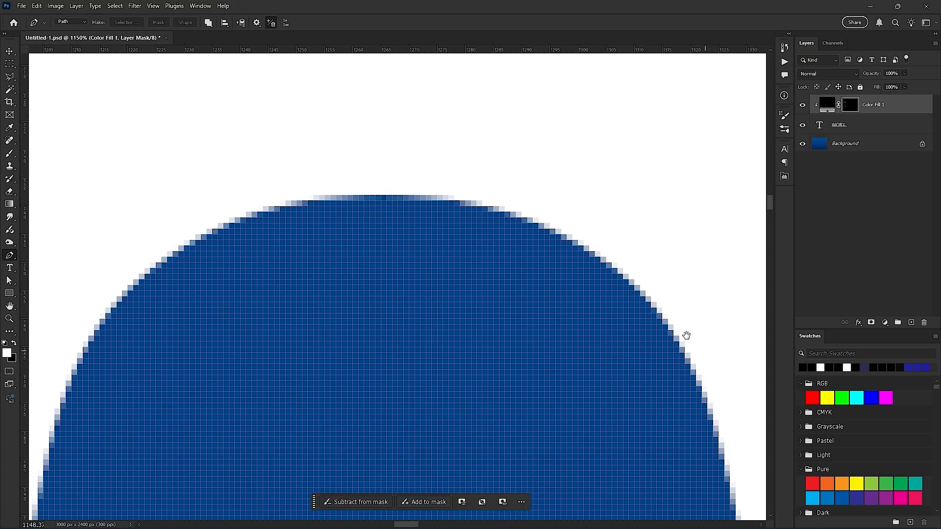
{"action": "left_click_drag", "start_coordinate": [686, 335], "coordinate": [427, 109]}
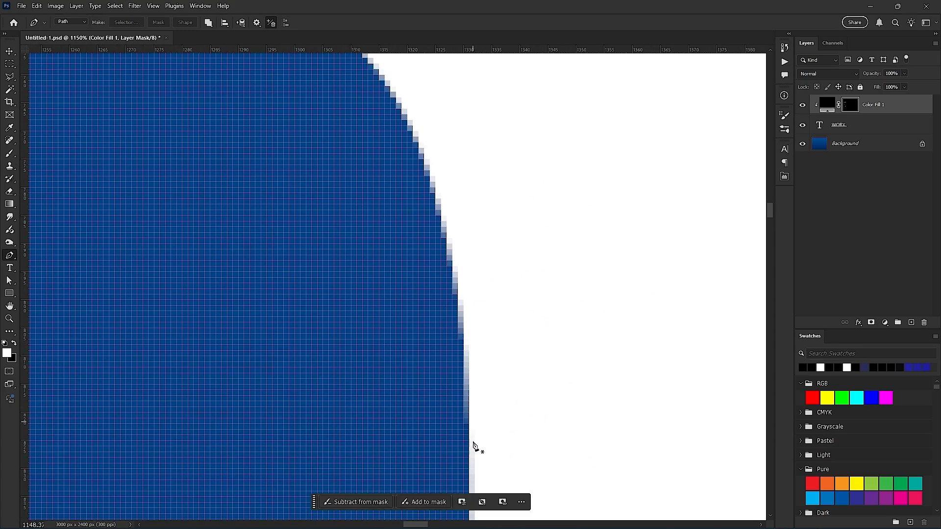
{"action": "scroll", "coordinate": [473, 445], "scroll_direction": "down", "scroll_amount": 2}
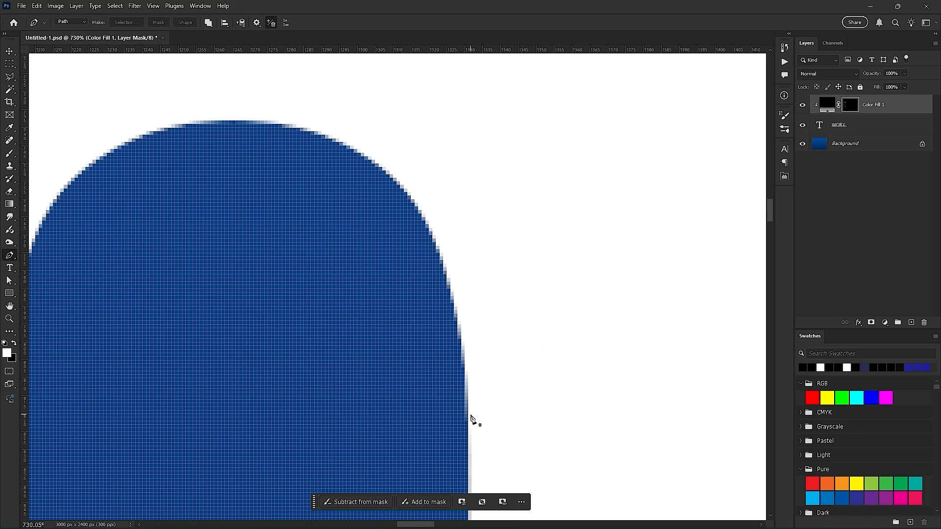
{"action": "scroll", "coordinate": [463, 397], "scroll_direction": "down", "scroll_amount": 1}
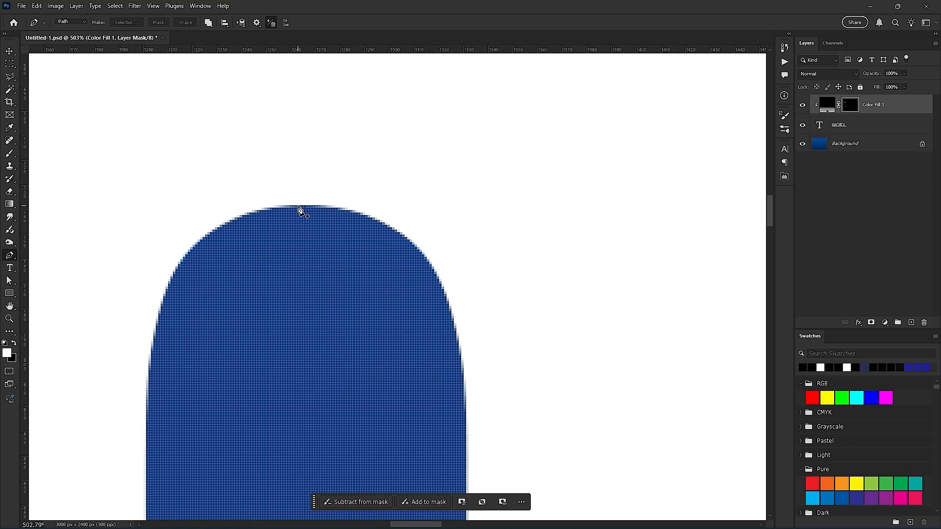
{"action": "scroll", "coordinate": [432, 334], "scroll_direction": "down", "scroll_amount": 2}
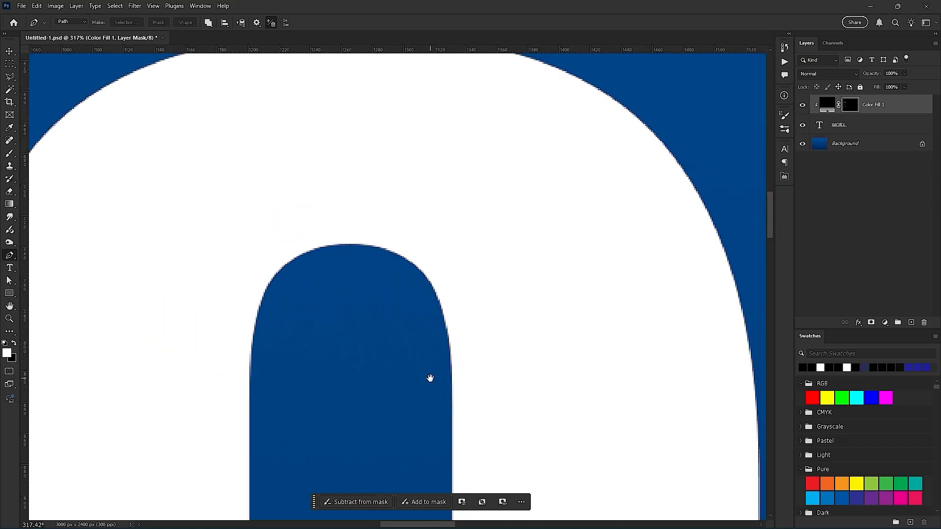
{"action": "scroll", "coordinate": [455, 342], "scroll_direction": "up", "scroll_amount": 3}
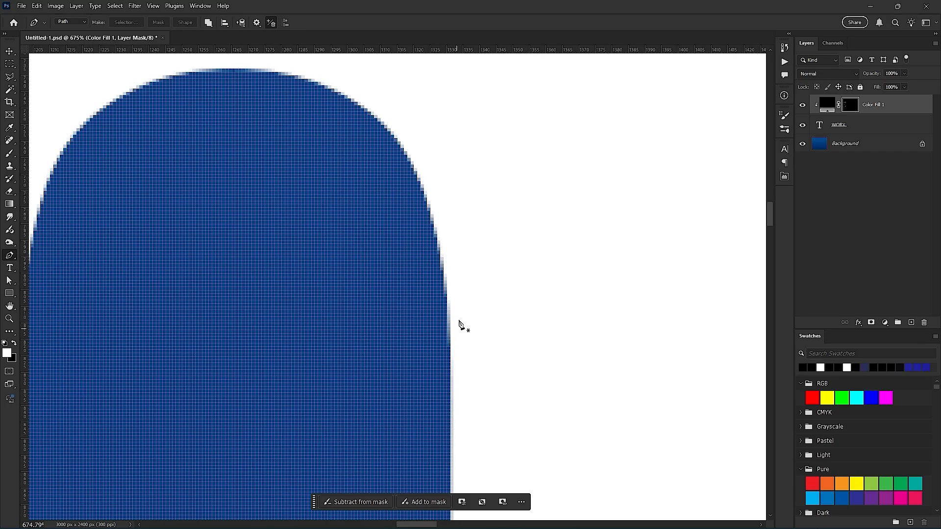
{"action": "scroll", "coordinate": [454, 331], "scroll_direction": "down", "scroll_amount": 1}
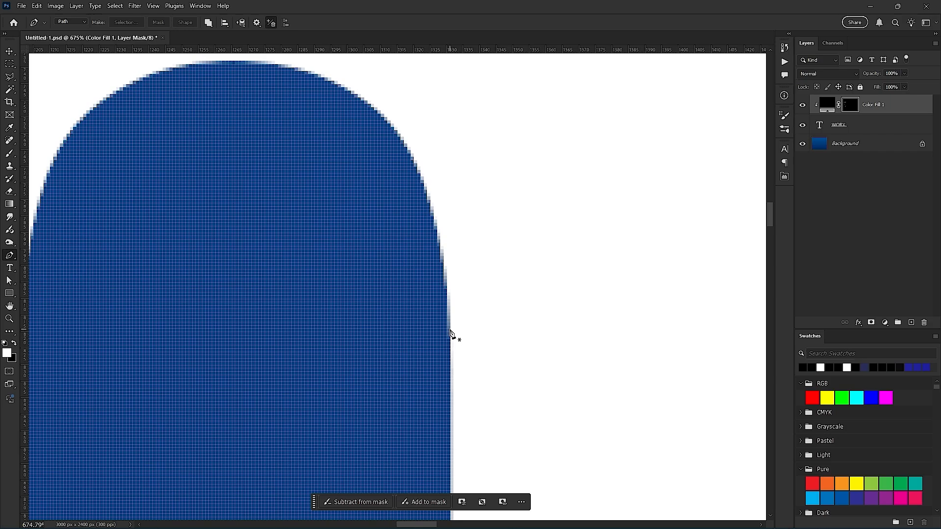
{"action": "left_click", "coordinate": [450, 330]}
{"action": "scroll", "coordinate": [461, 282], "scroll_direction": "down", "scroll_amount": 5}
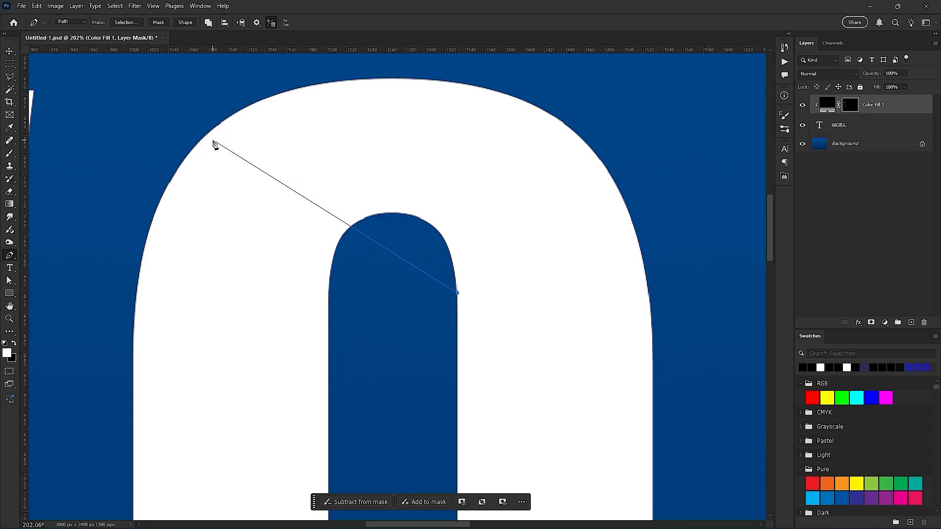
{"action": "left_click_drag", "start_coordinate": [214, 142], "coordinate": [661, 210]}
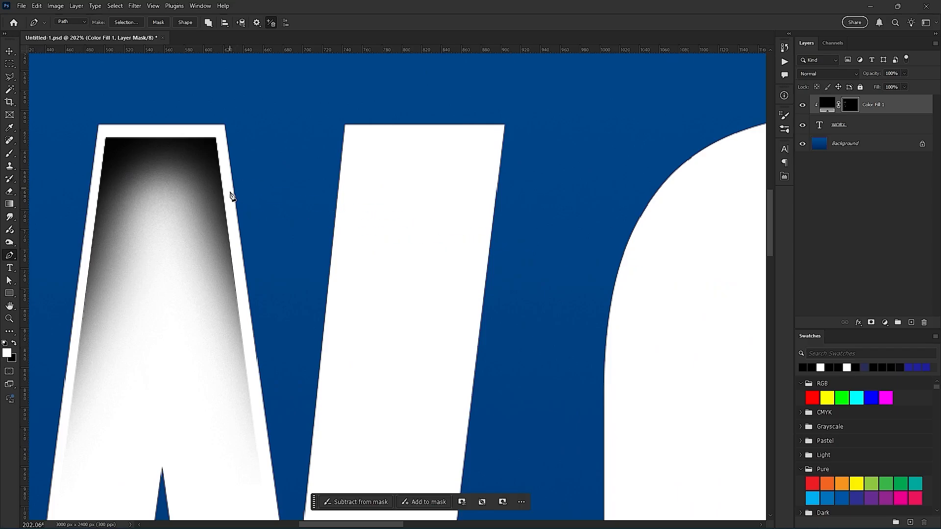
{"action": "left_click_drag", "start_coordinate": [626, 177], "coordinate": [472, 214]}
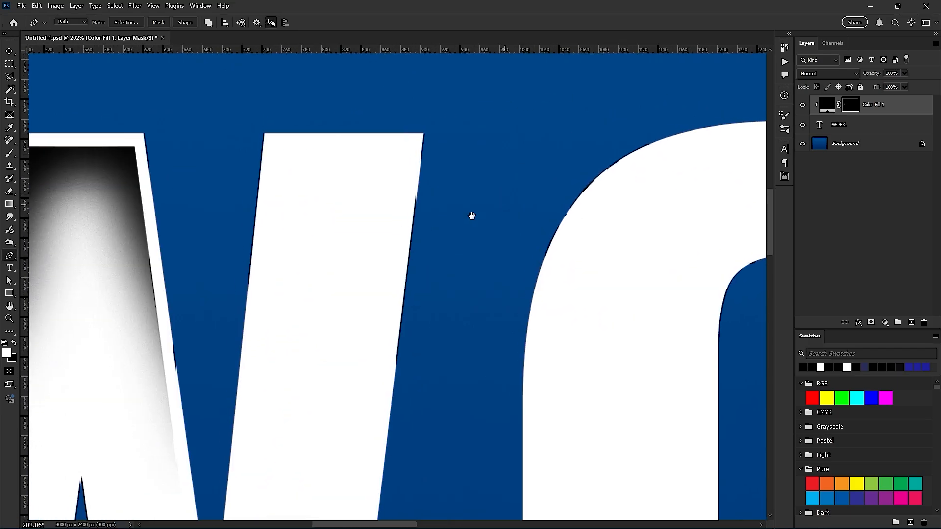
{"action": "left_click_drag", "start_coordinate": [136, 195], "coordinate": [139, 194]}
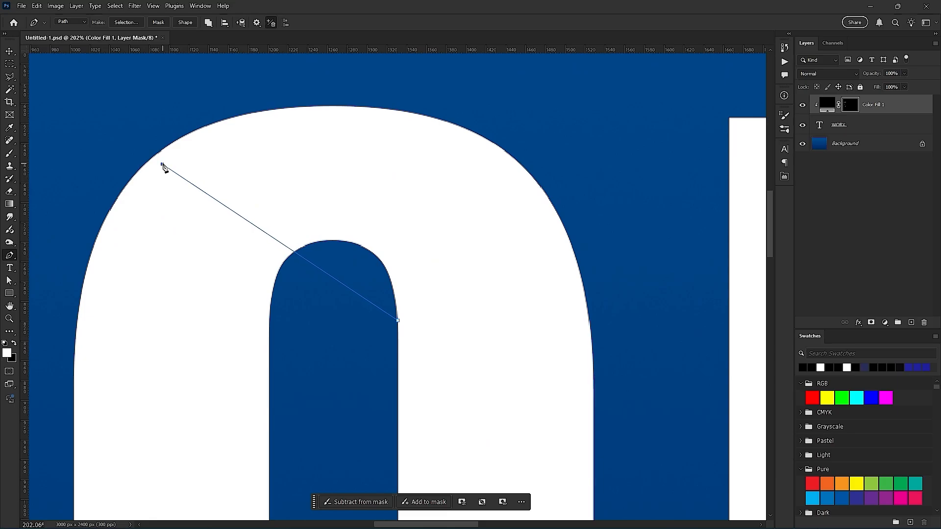
{"action": "left_click_drag", "start_coordinate": [162, 164], "coordinate": [271, 188]}
{"action": "scroll", "coordinate": [480, 182], "scroll_direction": "down", "scroll_amount": 3}
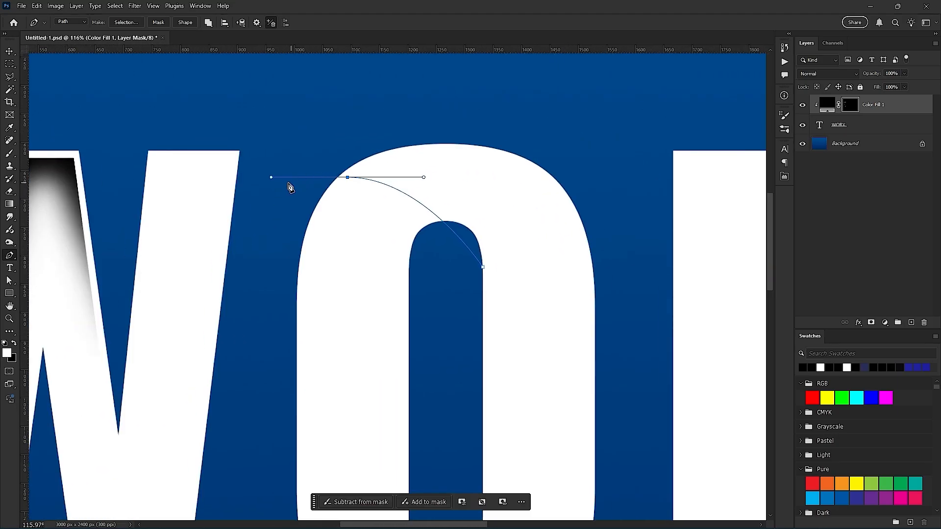
{"action": "key", "text": "ctrl+z"}
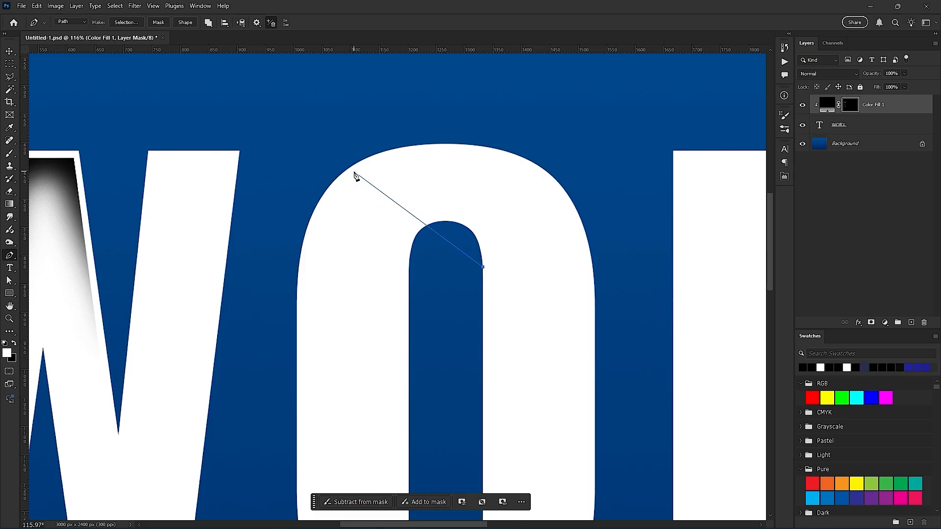
- Curve the path from the O's counter to its upper-left shoulder, close it outside the letter and through the counter, and convert it to a selection
{"action": "left_click_drag", "start_coordinate": [353, 172], "coordinate": [223, 182]}
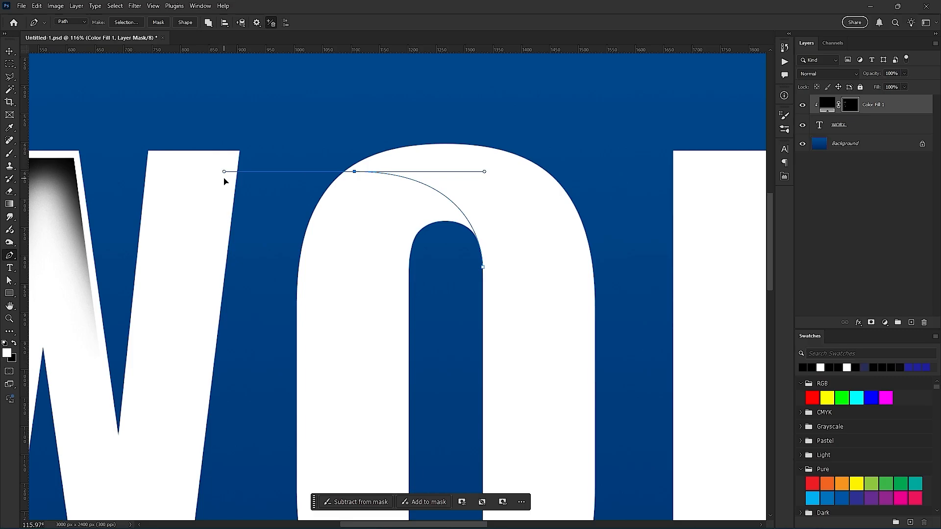
{"action": "left_click", "coordinate": [236, 450]}
{"action": "left_click_drag", "start_coordinate": [423, 294], "coordinate": [411, 219]}
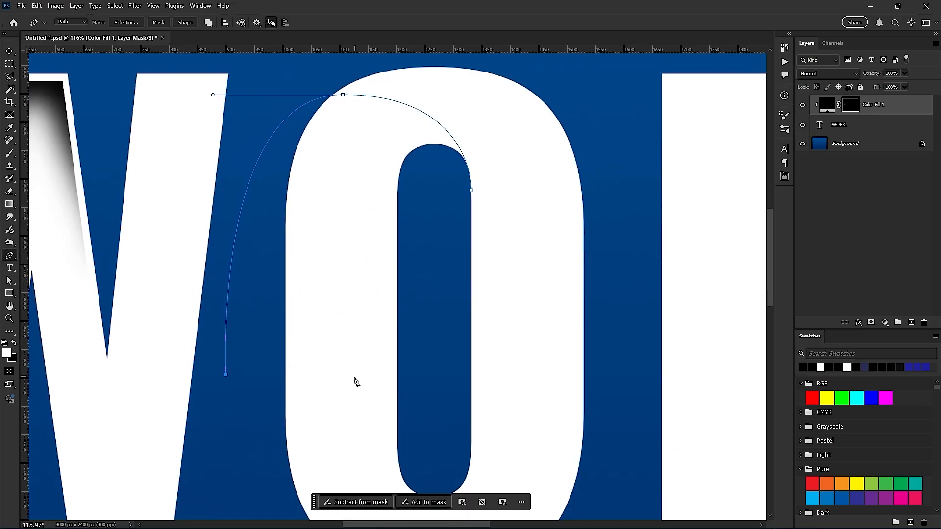
{"action": "left_click", "coordinate": [424, 247]}
{"action": "left_click", "coordinate": [469, 193]}
{"action": "key", "text": "ctrl+Return"}
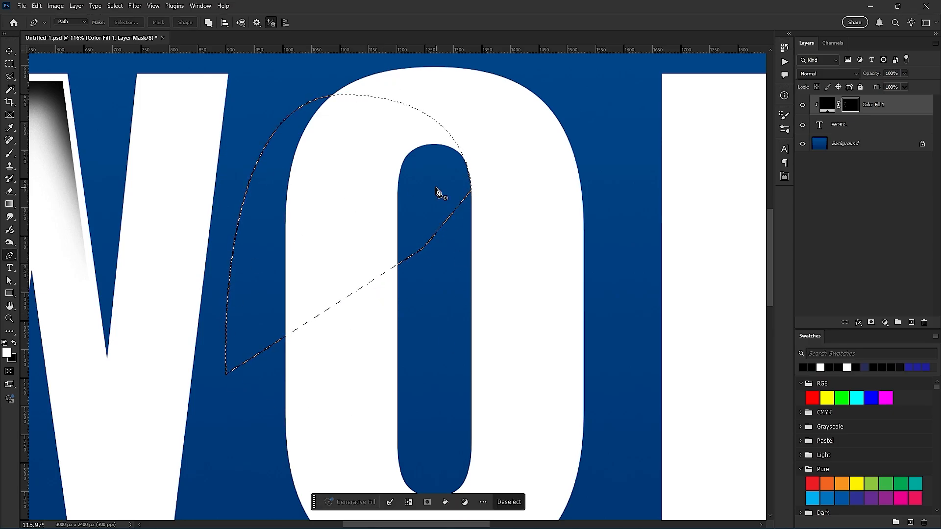
{"action": "key", "text": "ctrl+z"}
{"action": "right_click", "coordinate": [346, 200]}
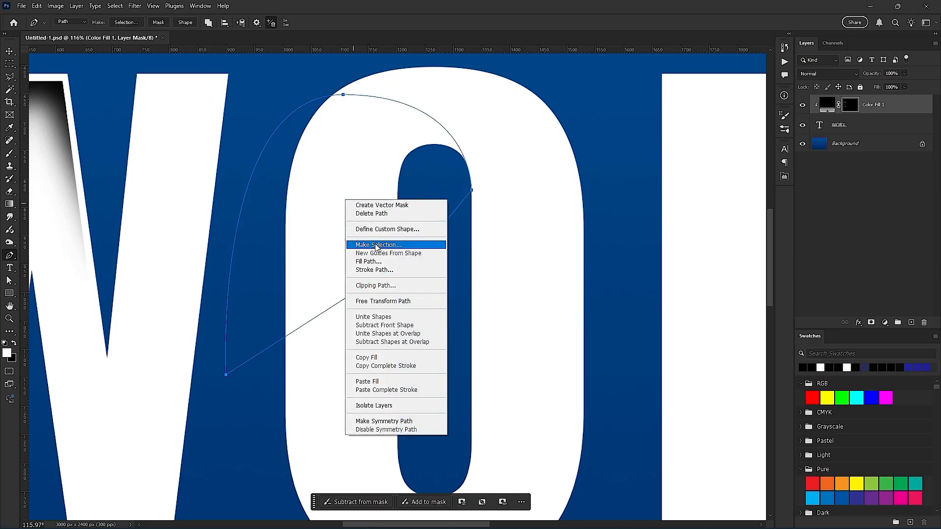
{"action": "left_click", "coordinate": [312, 177]}
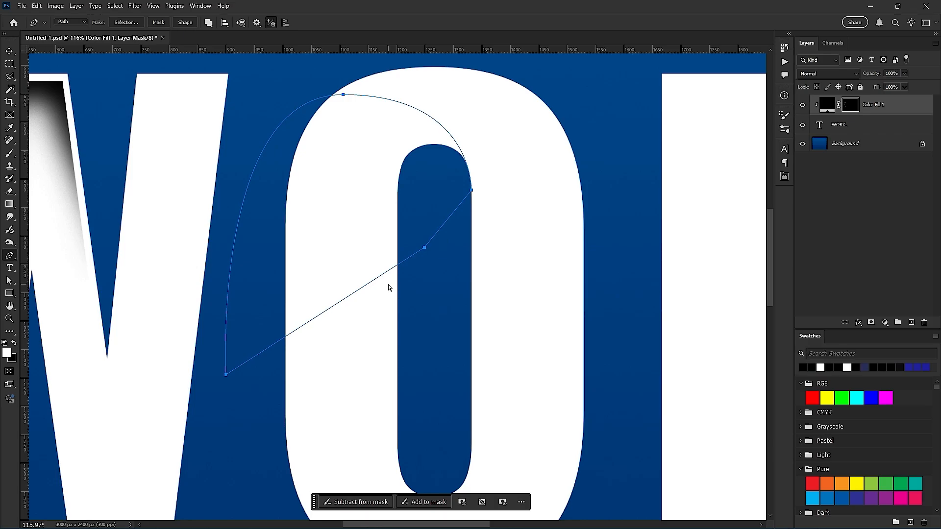
{"action": "key", "text": "ctrl+Return"}
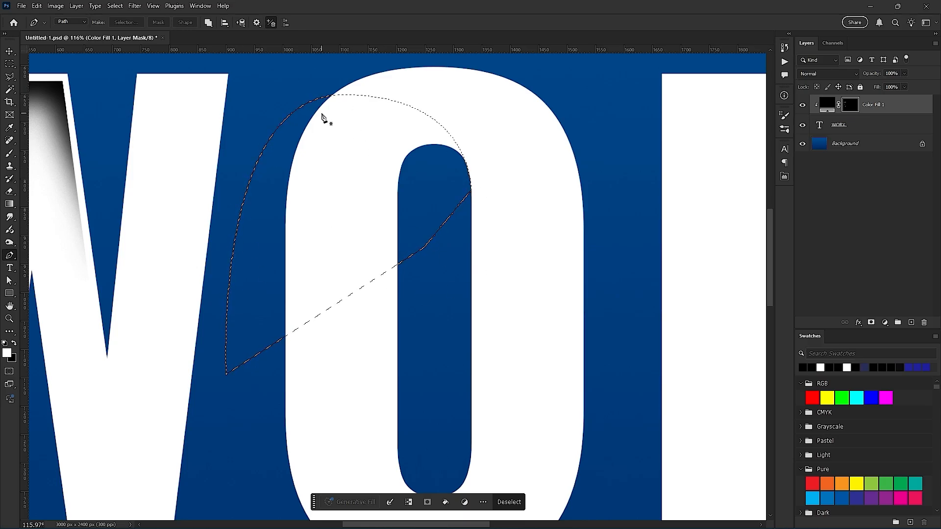
- Try adding a second closed Pen path across the O's upper part to the existing selection with Combine Shapes
{"action": "left_click", "coordinate": [208, 23]}
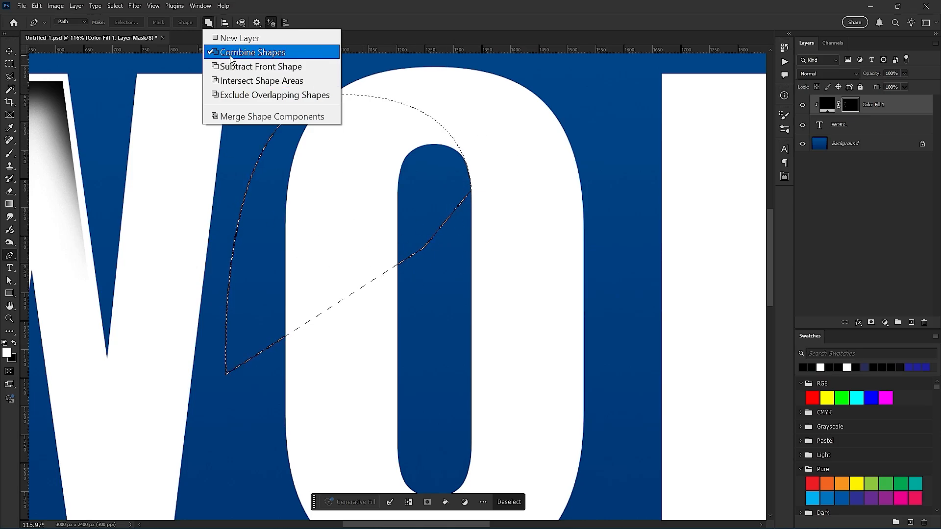
{"action": "left_click", "coordinate": [449, 87]}
{"action": "left_click", "coordinate": [373, 94]}
{"action": "left_click", "coordinate": [294, 189]}
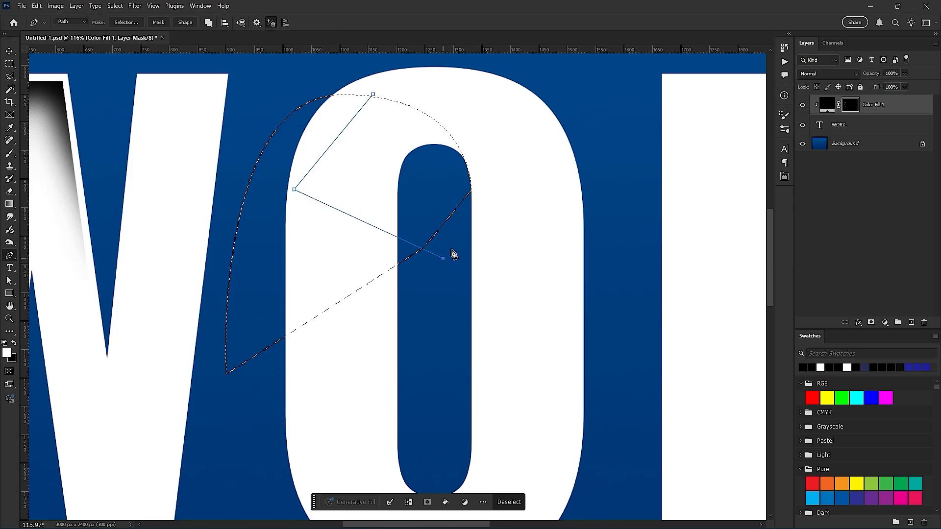
{"action": "left_click_drag", "start_coordinate": [443, 258], "coordinate": [586, 130]}
{"action": "left_click", "coordinate": [415, 87]}
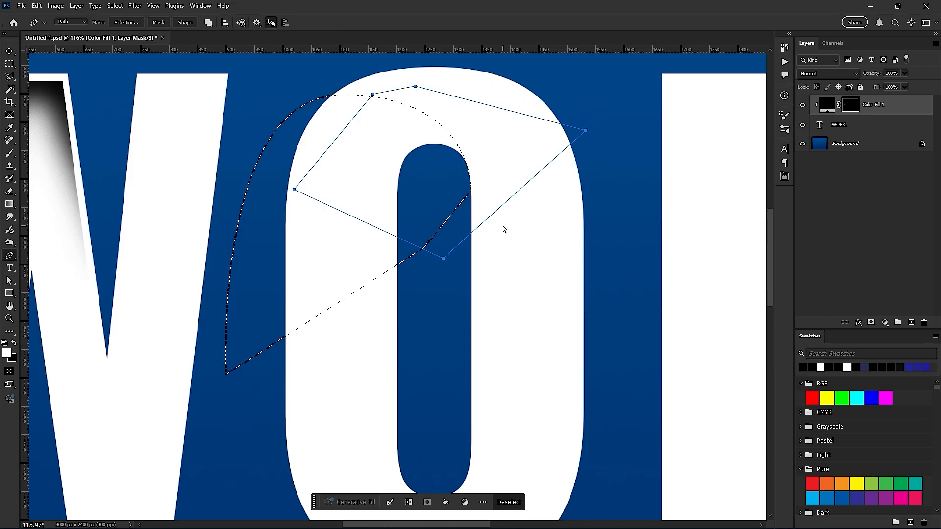
{"action": "key", "text": "ctrl+Return"}
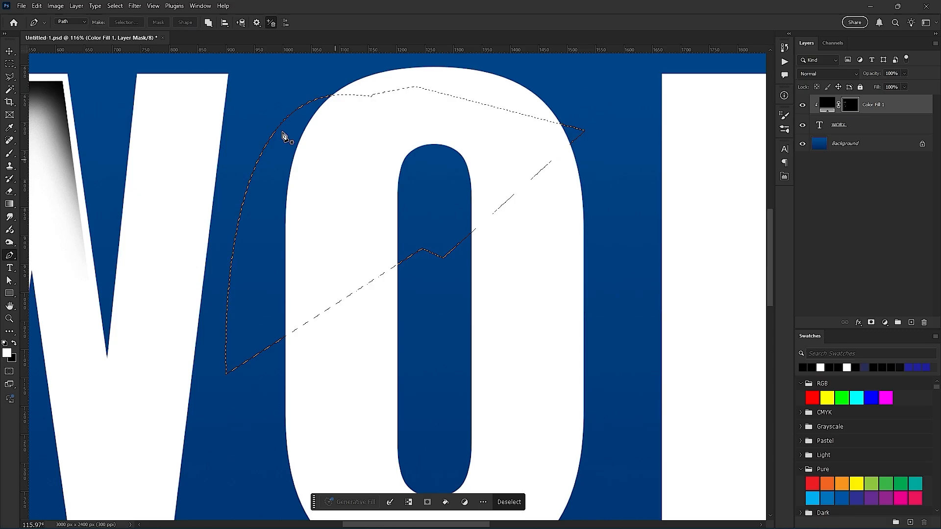
{"action": "left_click", "coordinate": [208, 22]}
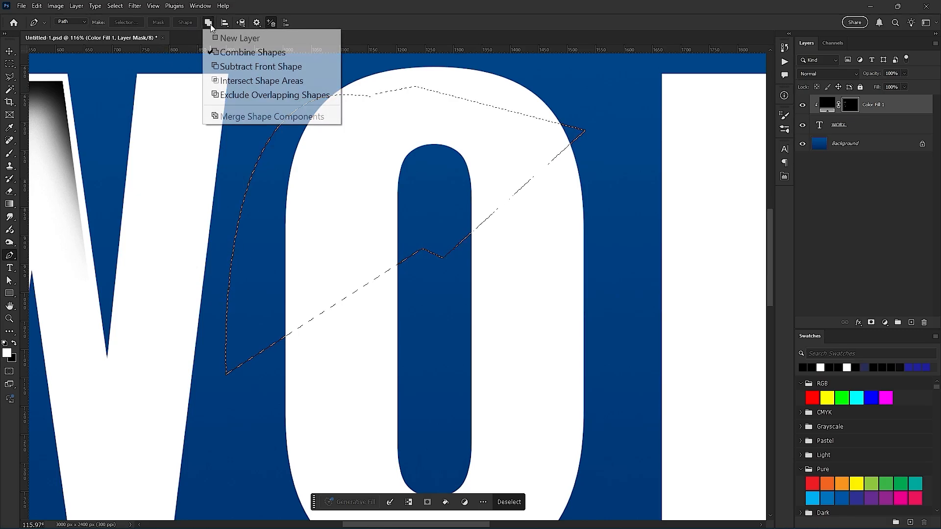
{"action": "left_click", "coordinate": [261, 52]}
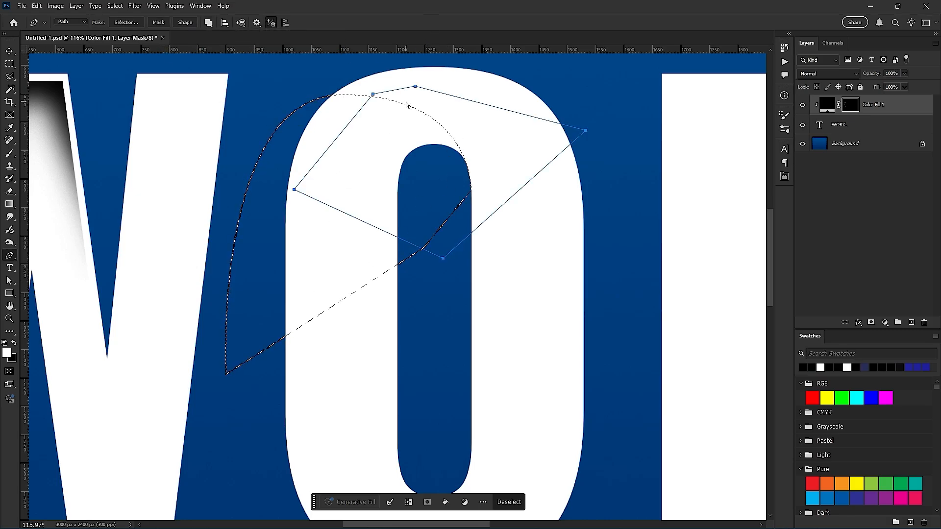
{"action": "key", "text": "Escape"}
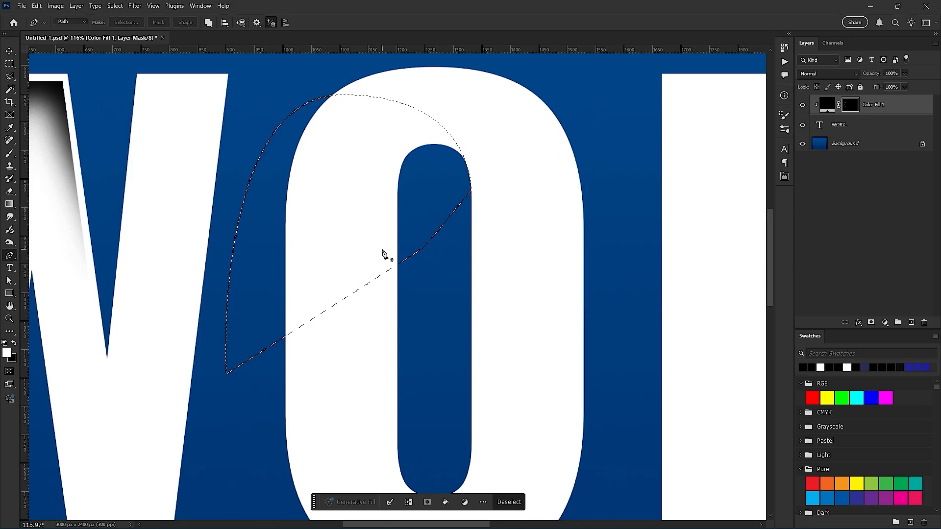
- Brush shading on the mask inside the O selection, darkest along its curved edge above the counter, and undo the last stroke
{"action": "key", "text": "b"}
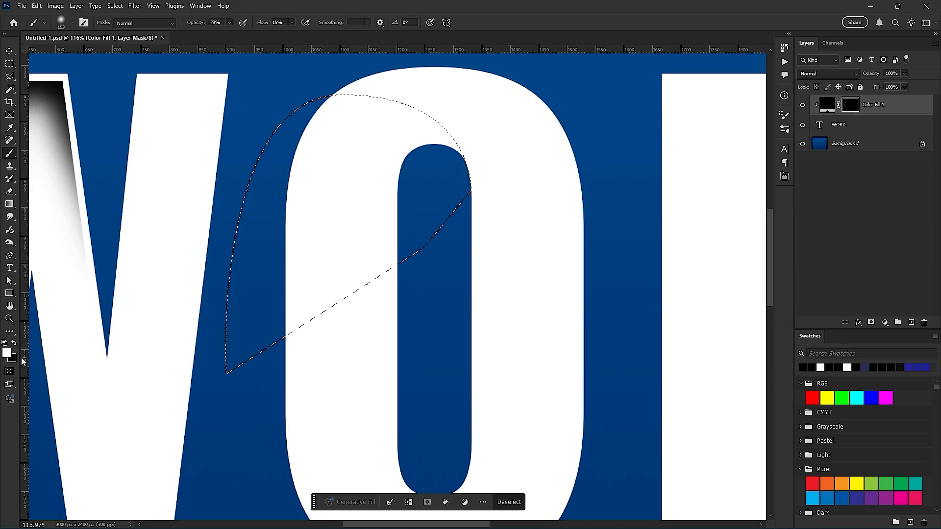
{"action": "scroll", "coordinate": [434, 129], "scroll_direction": "up", "scroll_amount": 4}
{"action": "left_click_drag", "start_coordinate": [386, 181], "coordinate": [373, 286]}
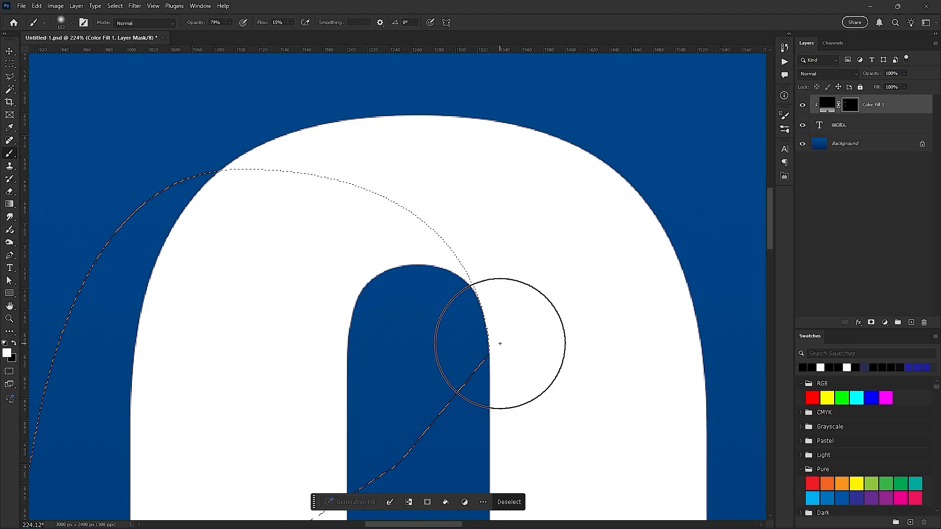
{"action": "mouse_move", "coordinate": [508, 356]}
{"action": "left_mouse_down"}
{"action": "mouse_move", "coordinate": [489, 214]}
{"action": "mouse_move", "coordinate": [21, 157]}
{"action": "left_mouse_up"}
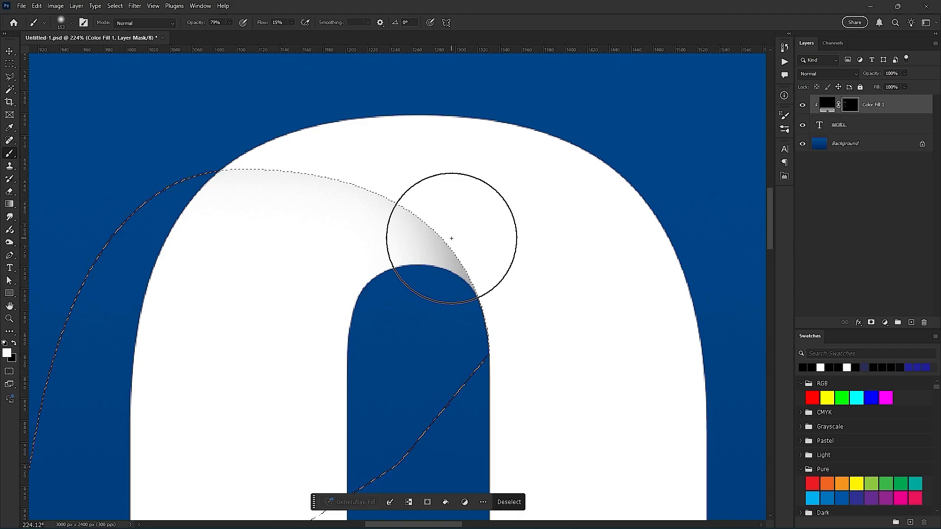
{"action": "mouse_move", "coordinate": [451, 238]}
{"action": "left_mouse_down"}
{"action": "mouse_move", "coordinate": [531, 321]}
{"action": "mouse_move", "coordinate": [494, 250]}
{"action": "mouse_move", "coordinate": [527, 292]}
{"action": "mouse_move", "coordinate": [408, 145]}
{"action": "mouse_move", "coordinate": [542, 281]}
{"action": "mouse_move", "coordinate": [431, 169]}
{"action": "mouse_move", "coordinate": [406, 113]}
{"action": "mouse_move", "coordinate": [517, 204]}
{"action": "mouse_move", "coordinate": [501, 217]}
{"action": "mouse_move", "coordinate": [390, 148]}
{"action": "mouse_move", "coordinate": [404, 132]}
{"action": "mouse_move", "coordinate": [539, 302]}
{"action": "mouse_move", "coordinate": [401, 175]}
{"action": "mouse_move", "coordinate": [539, 302]}
{"action": "mouse_move", "coordinate": [562, 292]}
{"action": "mouse_move", "coordinate": [389, 94]}
{"action": "mouse_move", "coordinate": [454, 219]}
{"action": "mouse_move", "coordinate": [500, 234]}
{"action": "mouse_move", "coordinate": [515, 299]}
{"action": "mouse_move", "coordinate": [389, 163]}
{"action": "mouse_move", "coordinate": [475, 310]}
{"action": "mouse_move", "coordinate": [543, 347]}
{"action": "mouse_move", "coordinate": [482, 172]}
{"action": "mouse_move", "coordinate": [339, 123]}
{"action": "mouse_move", "coordinate": [375, 126]}
{"action": "left_mouse_up"}
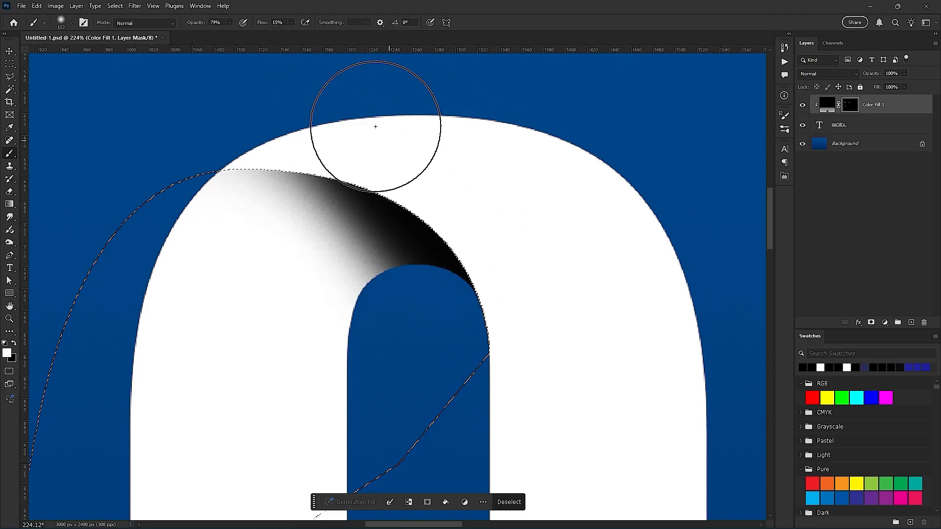
{"action": "key", "text": "ctrl+z"}
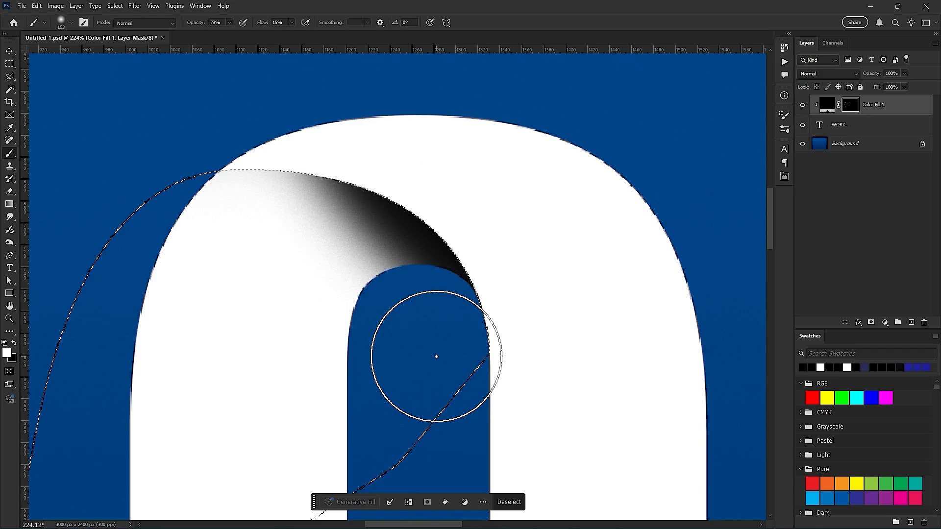
- Deselect and softly erase the faint end of the shading at the O's upper-left outer edge on the mask
{"action": "key", "text": "ctrl+d"}
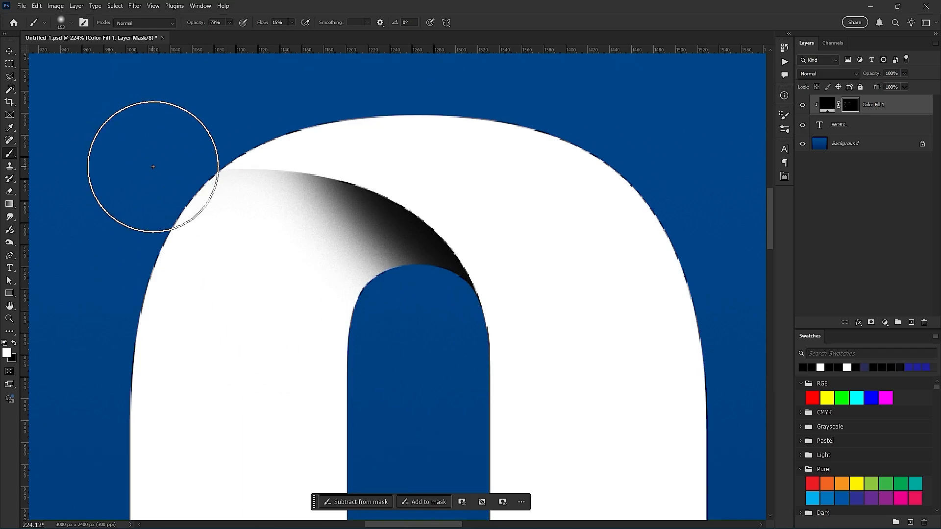
{"action": "key", "text": "e"}
{"action": "mouse_move", "coordinate": [181, 240]}
{"action": "left_mouse_down"}
{"action": "mouse_move", "coordinate": [160, 236]}
{"action": "mouse_move", "coordinate": [168, 231]}
{"action": "left_mouse_up"}
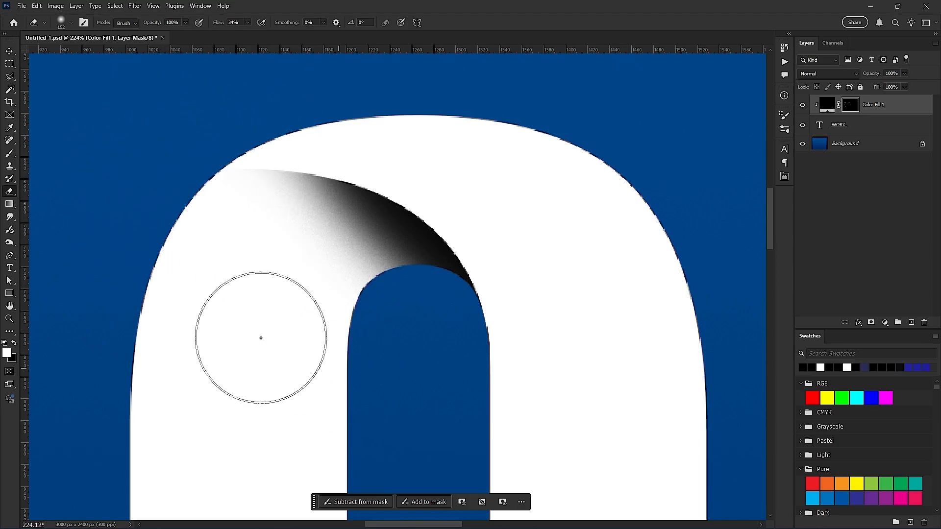
- Draw a curved Pen path from the right inner edge of the O's counter, near its rounded bottom, to the O's lower-left outer edge
{"action": "scroll", "coordinate": [303, 367], "scroll_direction": "down", "scroll_amount": 5}
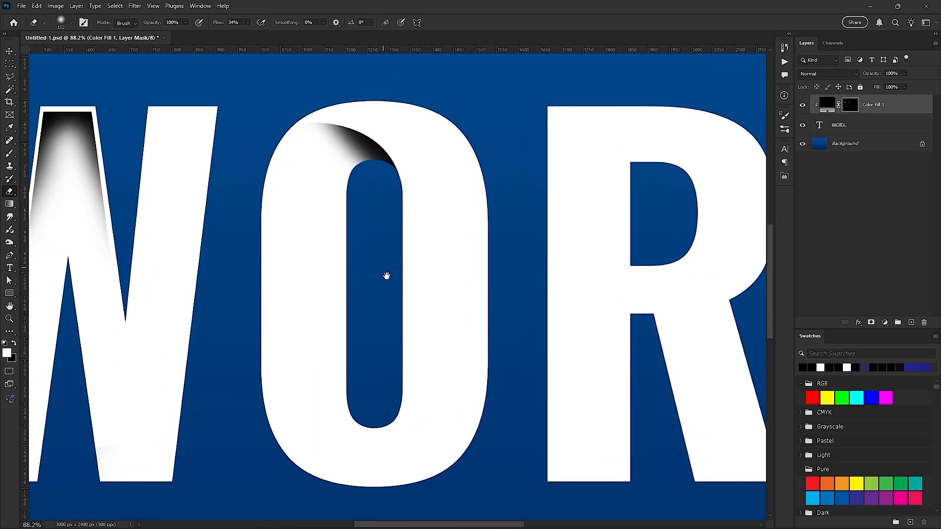
{"action": "scroll", "coordinate": [430, 342], "scroll_direction": "up", "scroll_amount": 2}
{"action": "scroll", "coordinate": [376, 160], "scroll_direction": "up", "scroll_amount": 2}
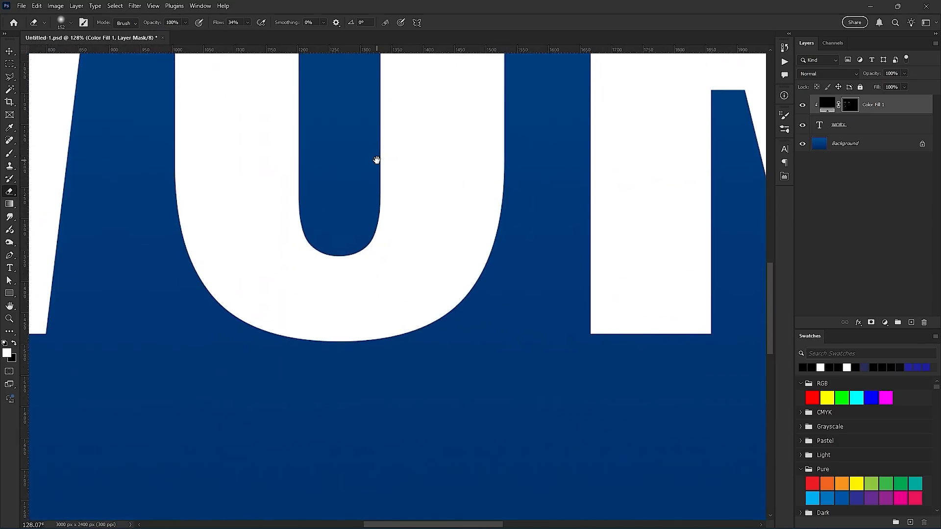
{"action": "scroll", "coordinate": [317, 294], "scroll_direction": "up", "scroll_amount": 1}
{"action": "scroll", "coordinate": [316, 293], "scroll_direction": "up", "scroll_amount": 2}
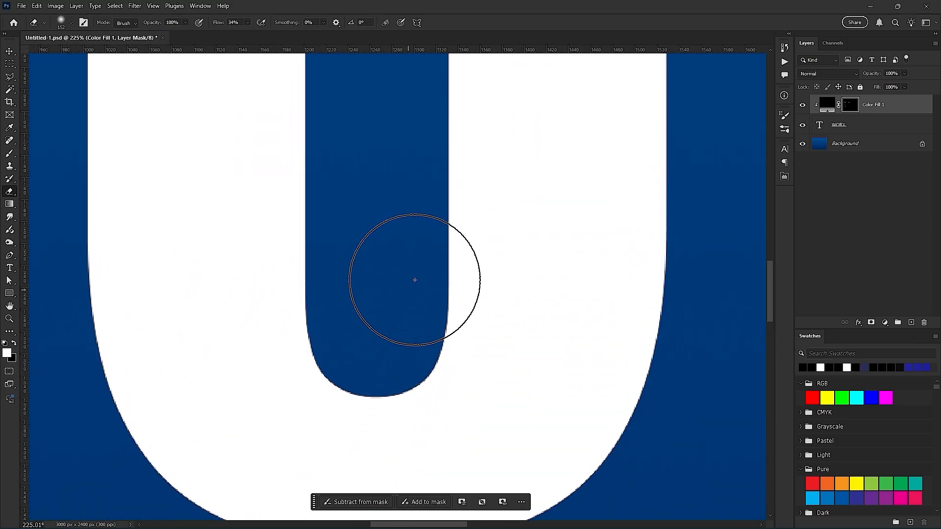
{"action": "key", "text": "p"}
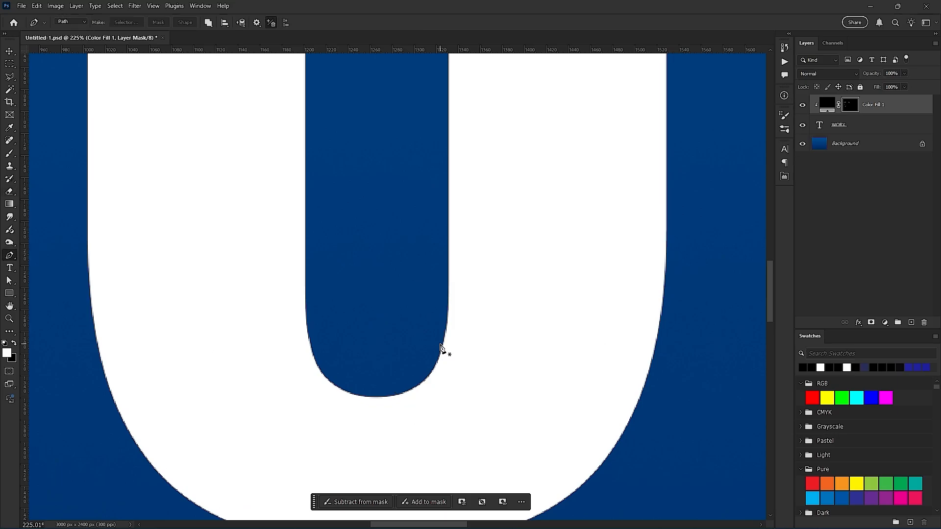
{"action": "scroll", "coordinate": [440, 348], "scroll_direction": "up", "scroll_amount": 4}
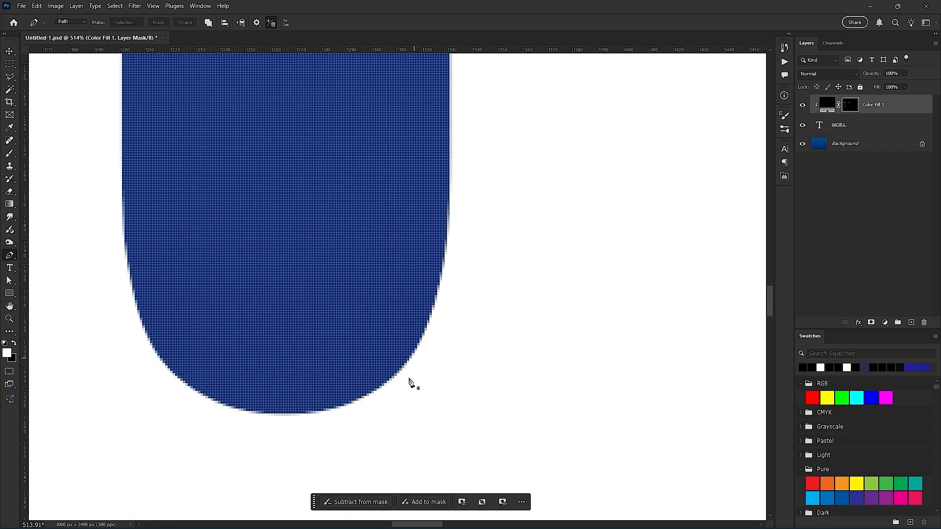
{"action": "left_click", "coordinate": [451, 215]}
{"action": "scroll", "coordinate": [451, 336], "scroll_direction": "down", "scroll_amount": 5}
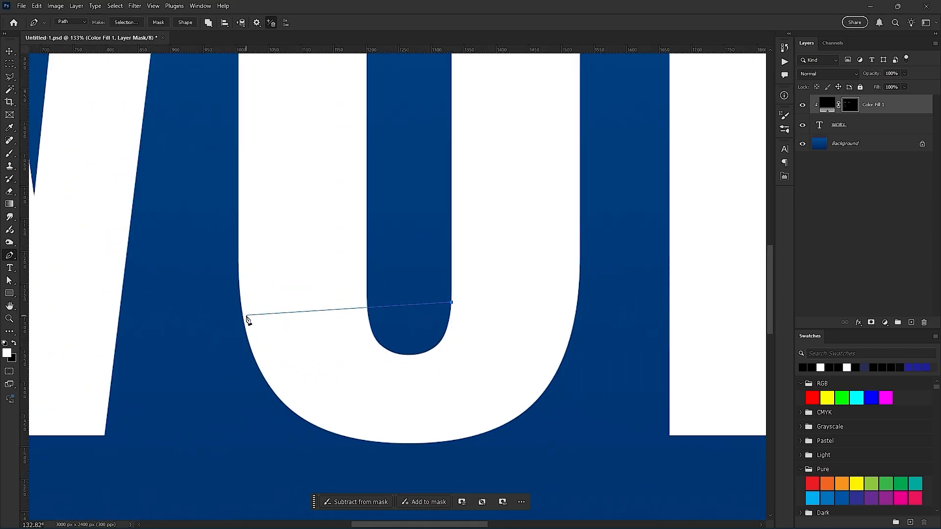
{"action": "left_click", "coordinate": [280, 388]}
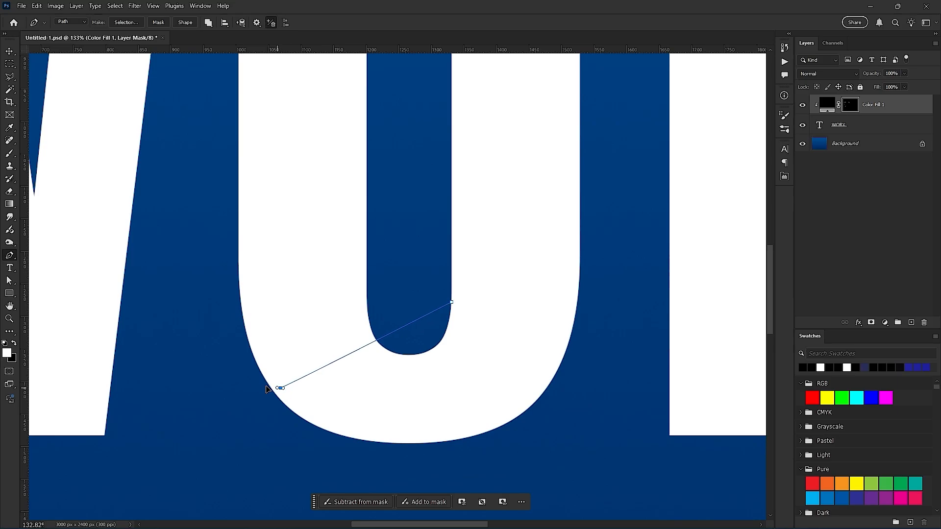
{"action": "left_click_drag", "start_coordinate": [266, 389], "coordinate": [109, 374]}
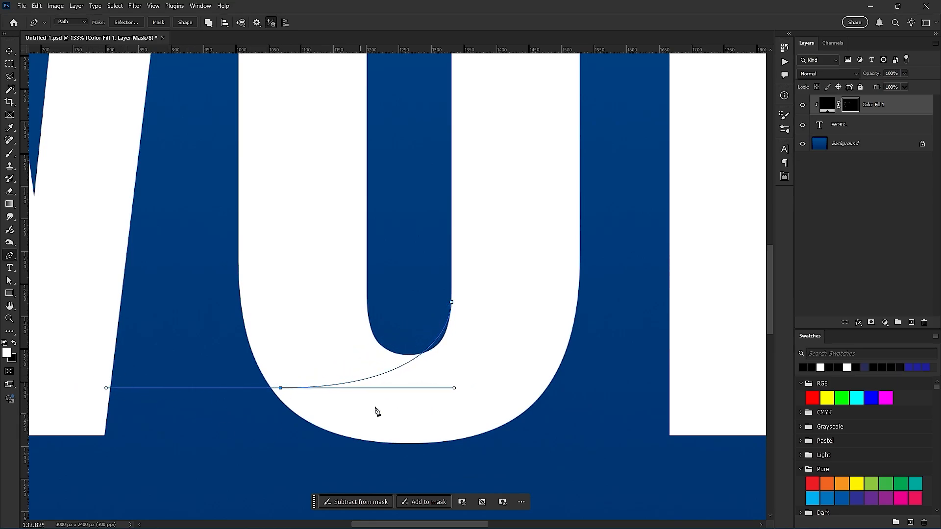
- Close the Pen path by looping outside the O's left side and back through the counter to its starting point
{"action": "left_click", "coordinate": [389, 372]}
{"action": "key", "text": "ctrl+z"}
{"action": "left_click", "coordinate": [202, 186]}
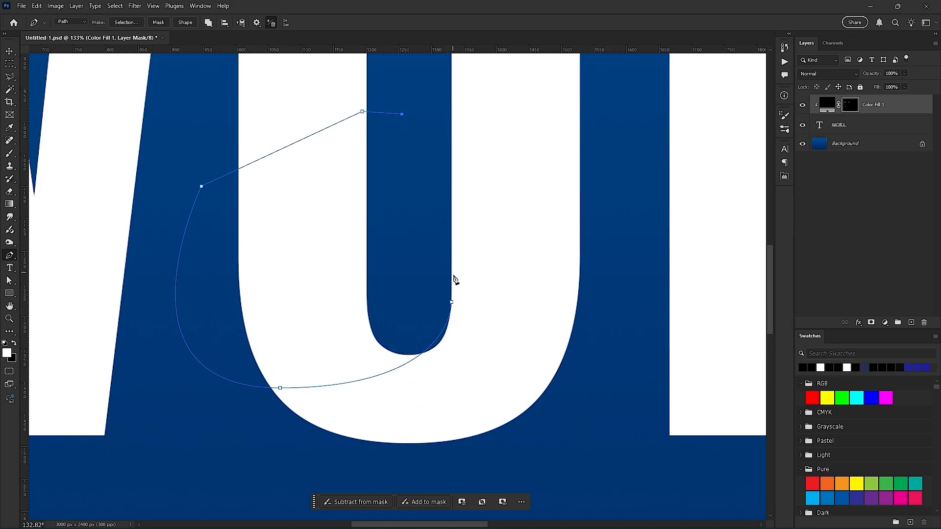
{"action": "left_click_drag", "start_coordinate": [455, 319], "coordinate": [458, 354]}
- Add an anchor point on the curve below the O's counter, shift it downward, and reshape the curve toward the lower-left edge
{"action": "left_click", "coordinate": [402, 367]}
{"action": "left_click_drag", "start_coordinate": [402, 367], "coordinate": [402, 380]}
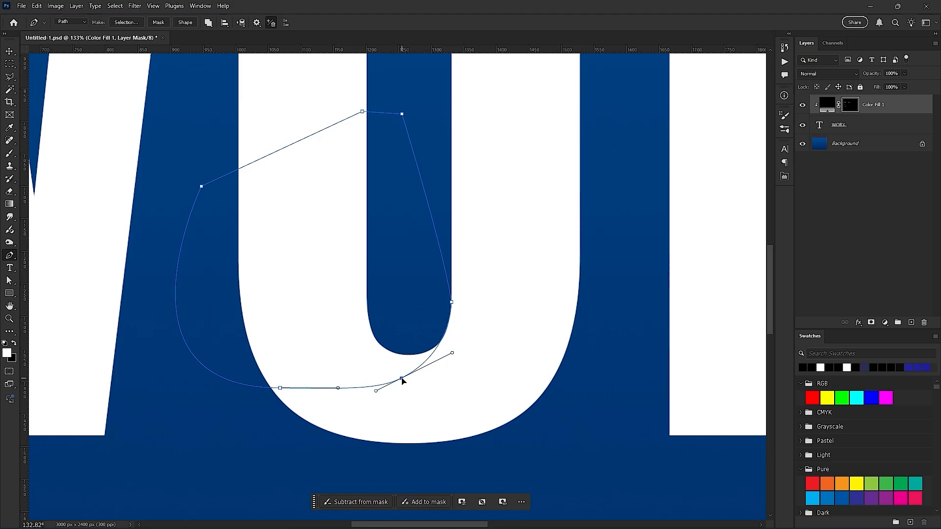
{"action": "left_click_drag", "start_coordinate": [339, 391], "coordinate": [312, 403]}
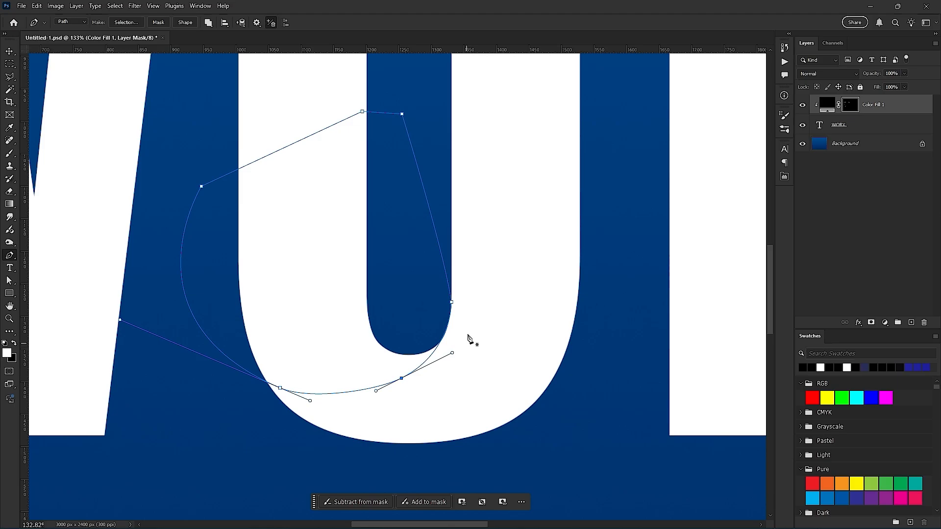
- Refine the curve's handles to follow the counter's lower-right edge, and convert the closed path to a selection
{"action": "scroll", "coordinate": [467, 338], "scroll_direction": "up", "scroll_amount": 5}
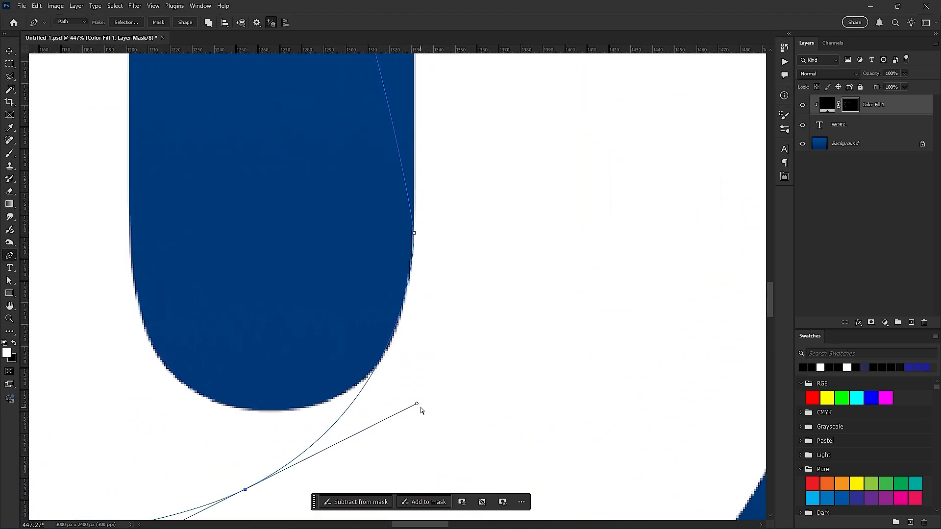
{"action": "left_click_drag", "start_coordinate": [418, 406], "coordinate": [412, 428]}
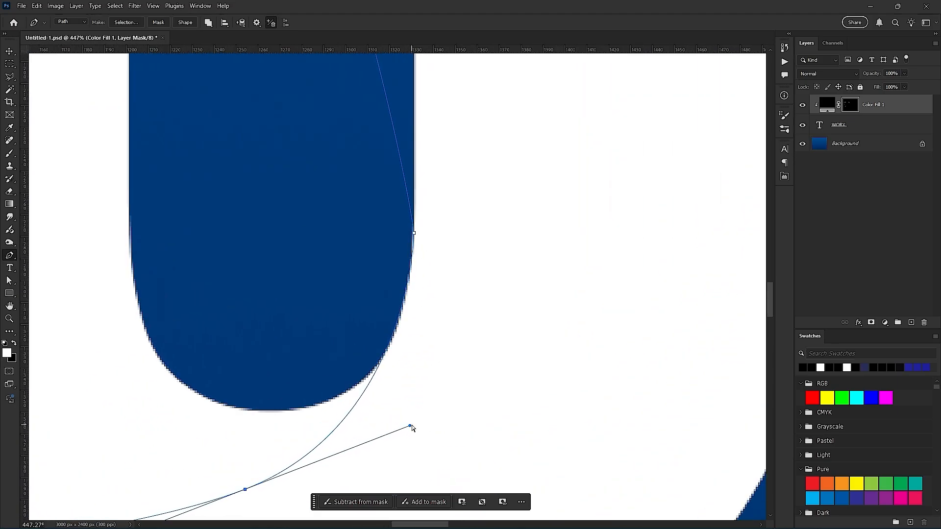
{"action": "mouse_move", "coordinate": [409, 225]}
{"action": "left_mouse_down"}
{"action": "mouse_move", "coordinate": [423, 246]}
{"action": "mouse_move", "coordinate": [411, 236]}
{"action": "mouse_move", "coordinate": [428, 237]}
{"action": "mouse_move", "coordinate": [415, 238]}
{"action": "left_mouse_up"}
{"action": "left_click_drag", "start_coordinate": [409, 428], "coordinate": [407, 439]}
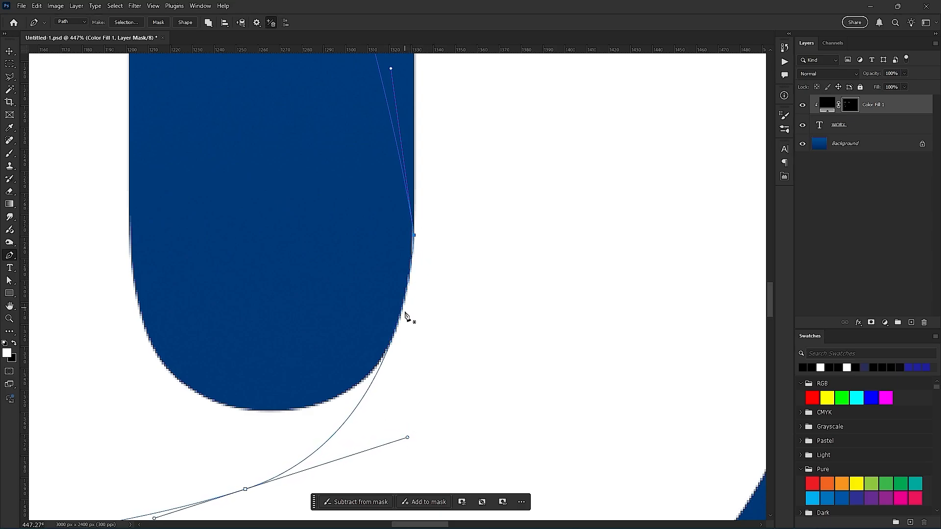
{"action": "scroll", "coordinate": [280, 441], "scroll_direction": "down", "scroll_amount": 5}
{"action": "left_click_drag", "start_coordinate": [259, 388], "coordinate": [397, 352]}
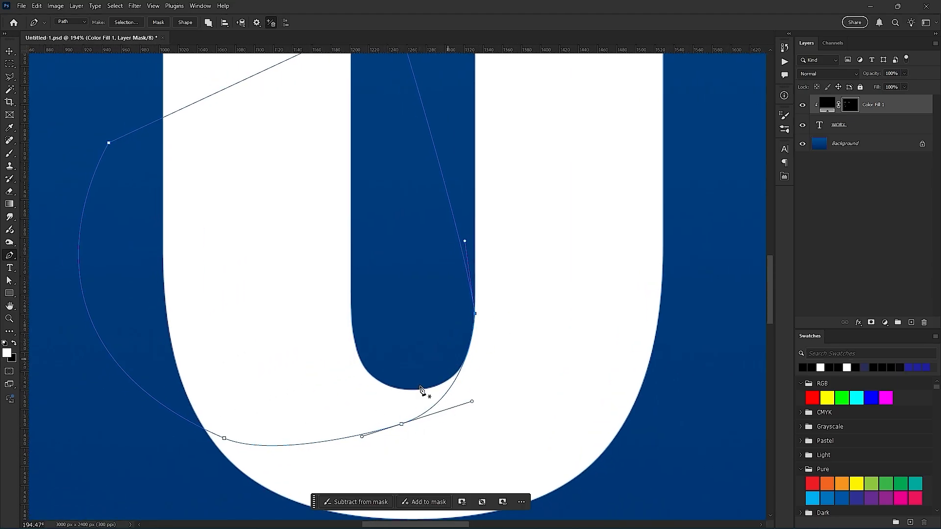
{"action": "key", "text": "ctrl+Return"}
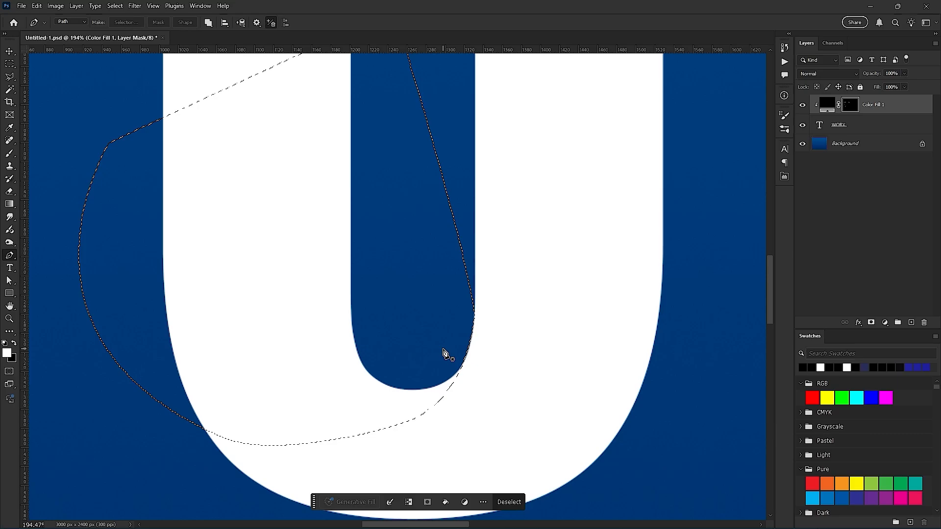
- Brush shading on the mask inside the selection along the curve below the O's counter, and deselect
{"action": "key", "text": "b"}
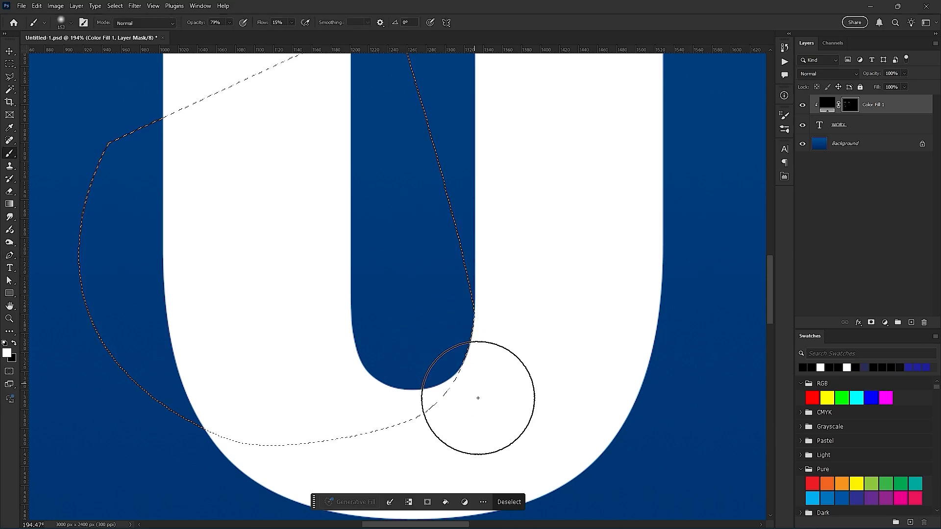
{"action": "left_click_drag", "start_coordinate": [485, 374], "coordinate": [503, 268]}
{"action": "mouse_move", "coordinate": [540, 238]}
{"action": "left_mouse_down"}
{"action": "mouse_move", "coordinate": [396, 403]}
{"action": "mouse_move", "coordinate": [582, 177]}
{"action": "mouse_move", "coordinate": [537, 301]}
{"action": "mouse_move", "coordinate": [405, 422]}
{"action": "mouse_move", "coordinate": [572, 202]}
{"action": "mouse_move", "coordinate": [444, 353]}
{"action": "mouse_move", "coordinate": [245, 418]}
{"action": "mouse_move", "coordinate": [578, 276]}
{"action": "mouse_move", "coordinate": [375, 434]}
{"action": "mouse_move", "coordinate": [428, 374]}
{"action": "mouse_move", "coordinate": [616, 238]}
{"action": "mouse_move", "coordinate": [524, 161]}
{"action": "mouse_move", "coordinate": [298, 415]}
{"action": "mouse_move", "coordinate": [578, 212]}
{"action": "mouse_move", "coordinate": [425, 353]}
{"action": "mouse_move", "coordinate": [578, 292]}
{"action": "mouse_move", "coordinate": [553, 225]}
{"action": "mouse_move", "coordinate": [366, 408]}
{"action": "mouse_move", "coordinate": [466, 308]}
{"action": "mouse_move", "coordinate": [486, 329]}
{"action": "mouse_move", "coordinate": [557, 232]}
{"action": "mouse_move", "coordinate": [347, 418]}
{"action": "mouse_move", "coordinate": [547, 228]}
{"action": "mouse_move", "coordinate": [364, 401]}
{"action": "mouse_move", "coordinate": [369, 367]}
{"action": "left_mouse_up"}
{"action": "key", "text": "ctrl+d"}
- Check the shaded O within the whole WORX text and focus on the R's bowl and counter
{"action": "scroll", "coordinate": [475, 367], "scroll_direction": "down", "scroll_amount": 10}
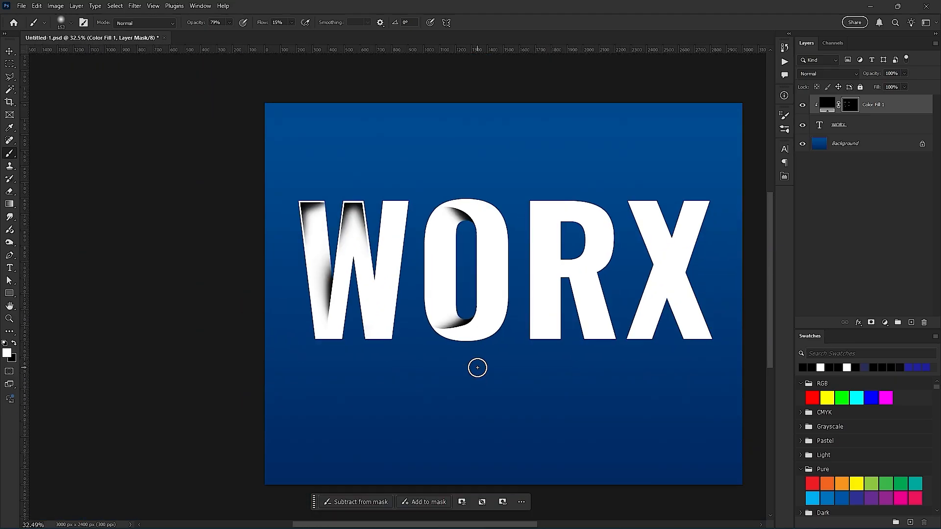
{"action": "left_click_drag", "start_coordinate": [493, 277], "coordinate": [311, 340]}
{"action": "scroll", "coordinate": [443, 378], "scroll_direction": "up", "scroll_amount": 6}
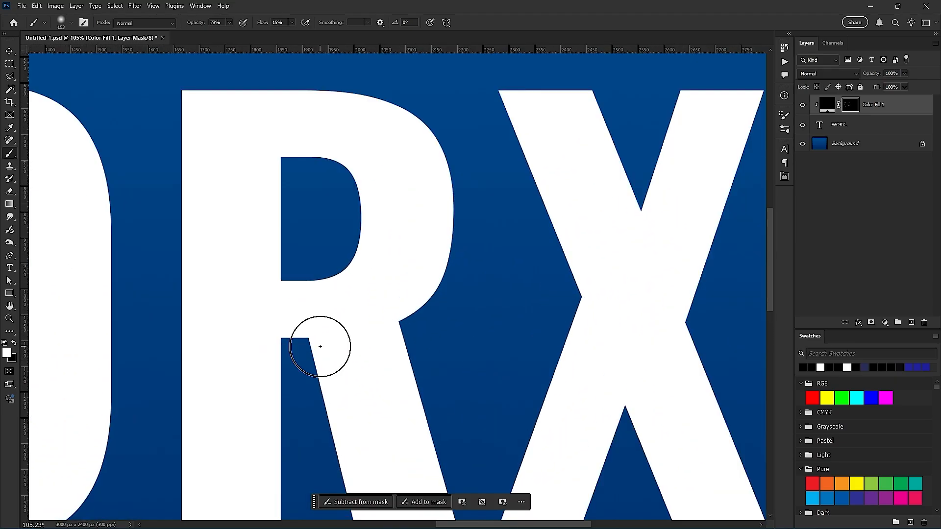
{"action": "left_click_drag", "start_coordinate": [347, 230], "coordinate": [356, 356]}
{"action": "scroll", "coordinate": [300, 388], "scroll_direction": "up", "scroll_amount": 3}
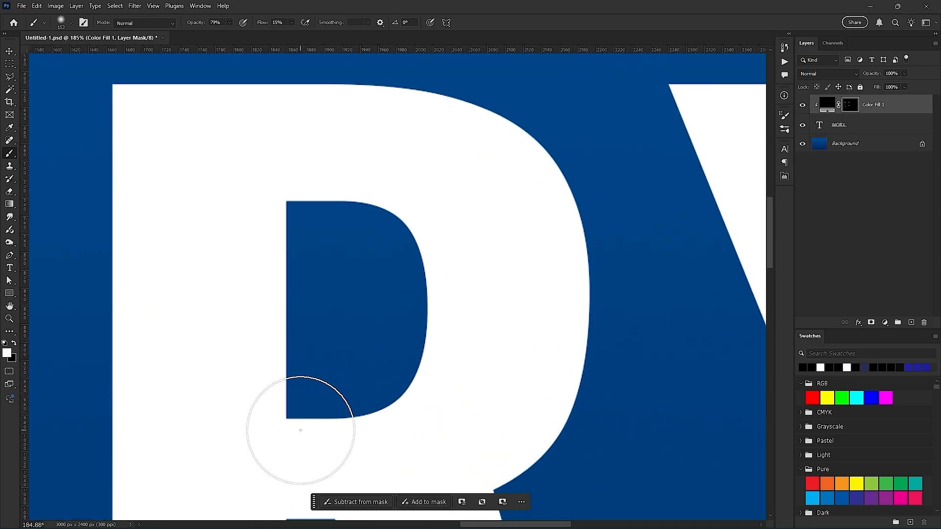
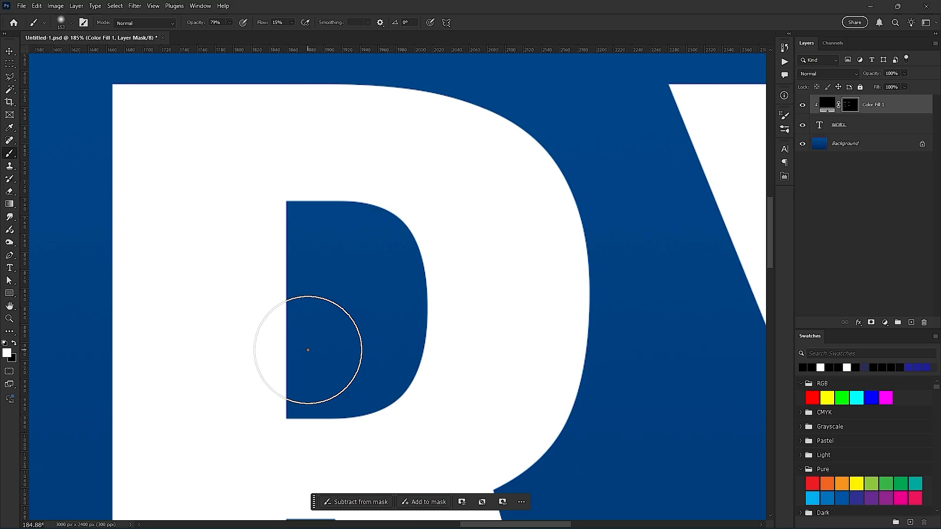
- Draw a Pen path from the R counter's outer curve up to just below the letter's top edge and out past its stem
{"action": "key", "text": "p"}
{"action": "scroll", "coordinate": [322, 425], "scroll_direction": "up", "scroll_amount": 2}
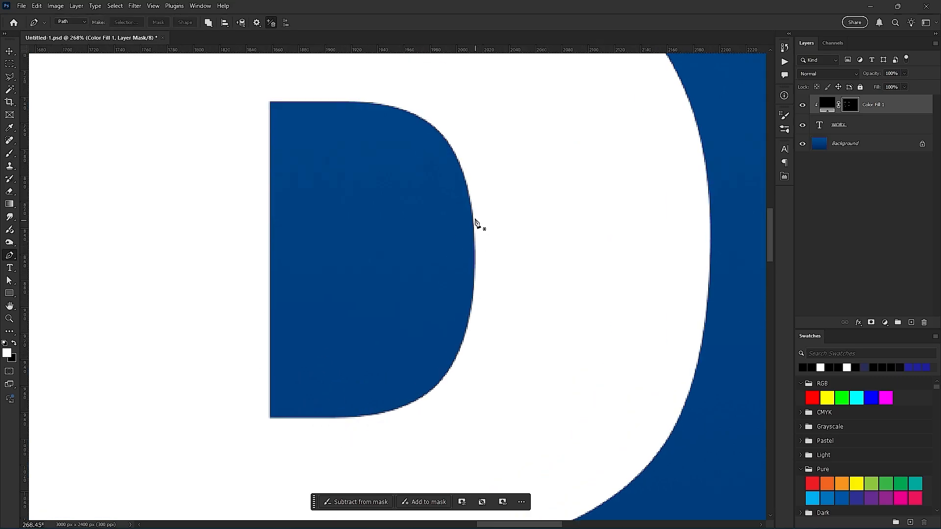
{"action": "left_click", "coordinate": [476, 259]}
{"action": "scroll", "coordinate": [467, 158], "scroll_direction": "down", "scroll_amount": 1}
{"action": "left_click", "coordinate": [465, 159]}
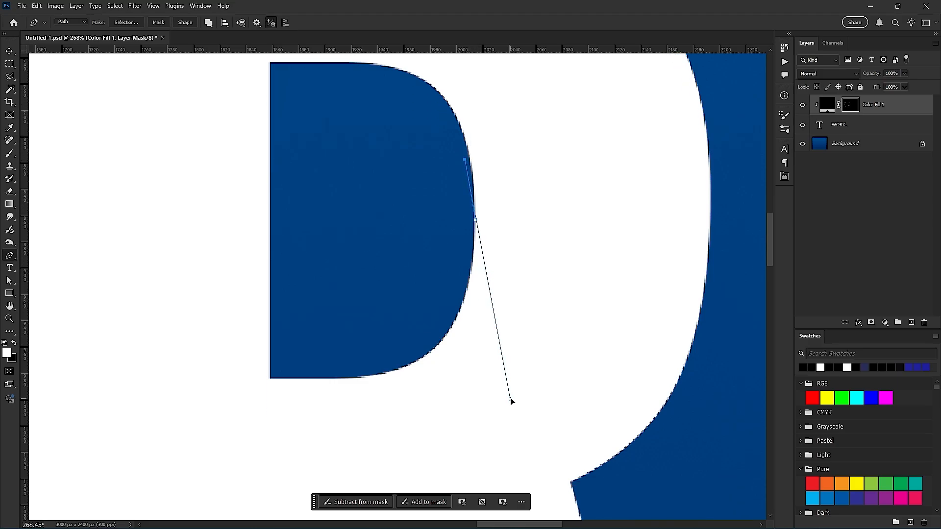
{"action": "scroll", "coordinate": [488, 221], "scroll_direction": "down", "scroll_amount": 2}
{"action": "scroll", "coordinate": [478, 274], "scroll_direction": "up", "scroll_amount": 4}
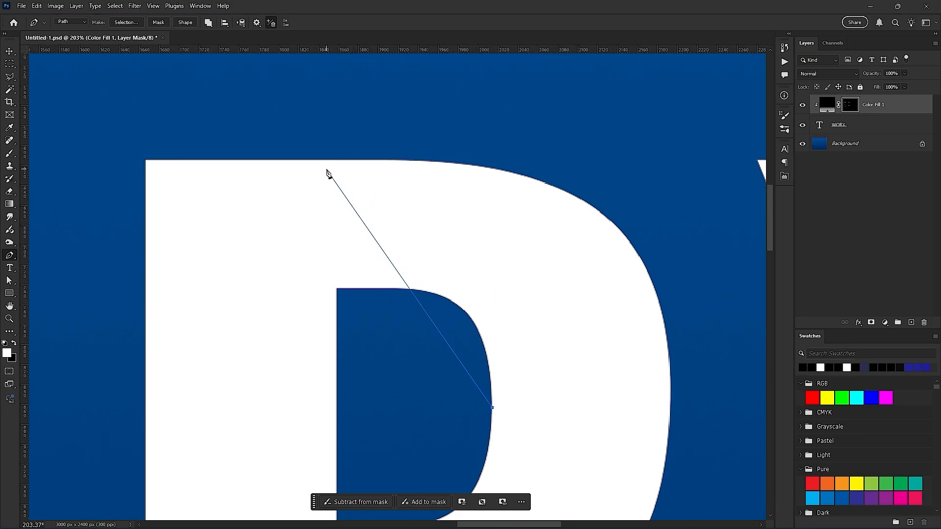
{"action": "left_click_drag", "start_coordinate": [326, 169], "coordinate": [164, 170]}
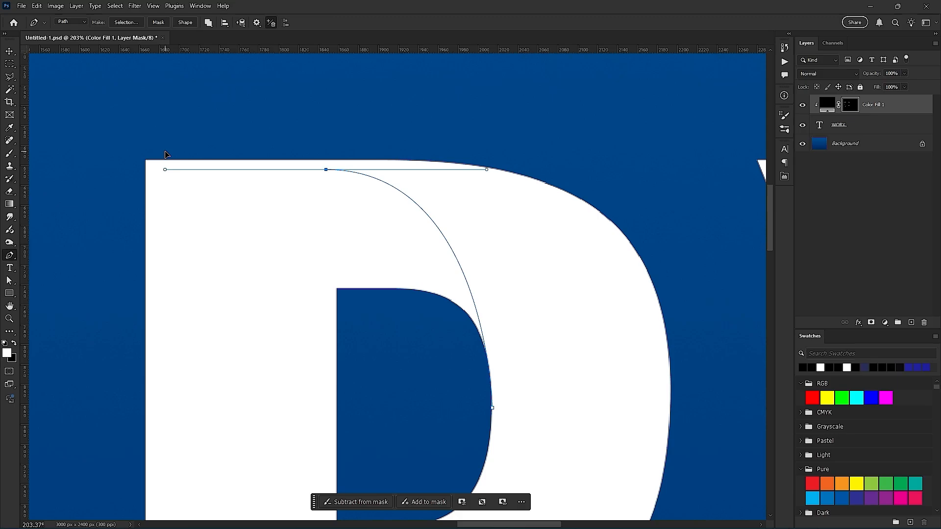
{"action": "left_click", "coordinate": [114, 170]}
- Close the path down beside the R's stem and through the counter's lower stem corner, and convert it to a selection
{"action": "scroll", "coordinate": [138, 255], "scroll_direction": "down", "scroll_amount": 3}
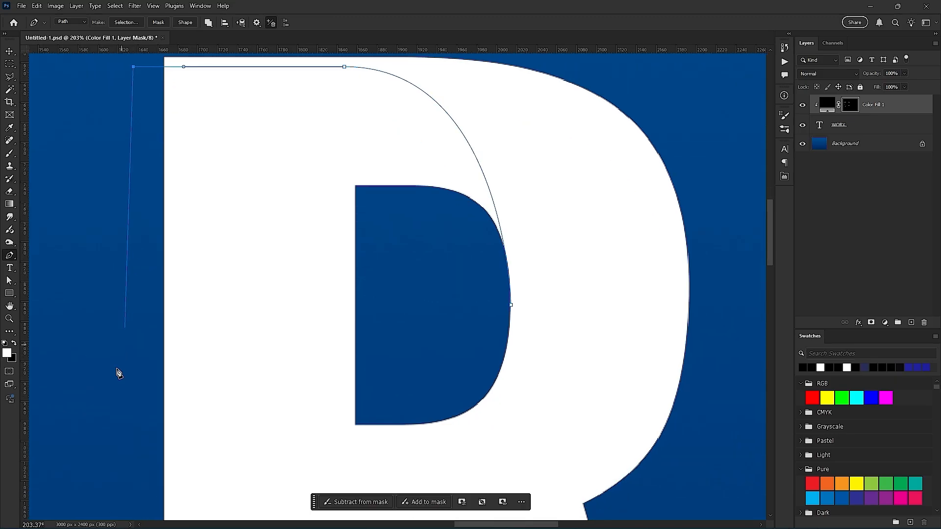
{"action": "left_click", "coordinate": [133, 429]}
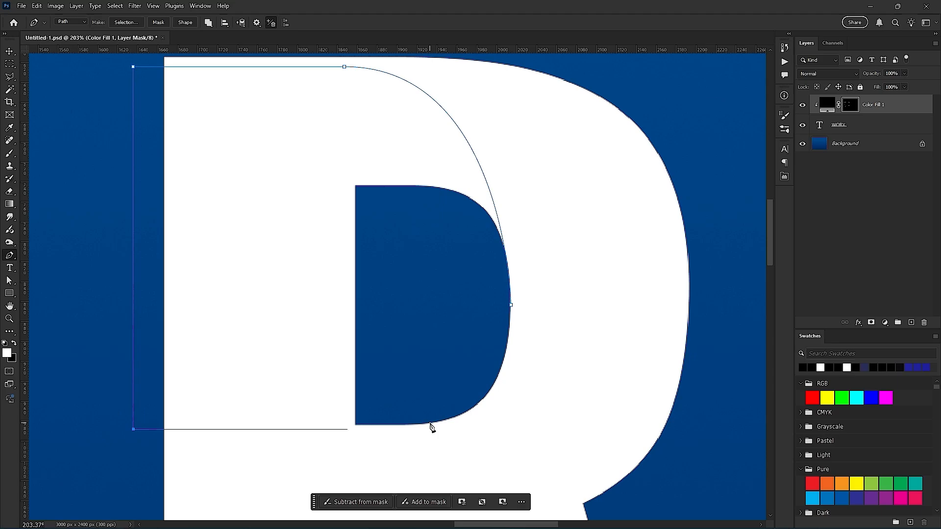
{"action": "left_click", "coordinate": [353, 423]}
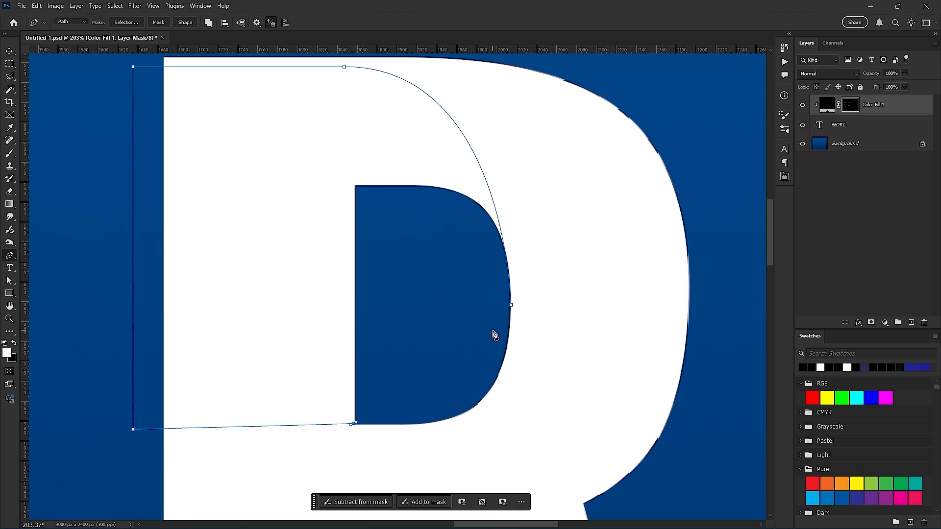
{"action": "left_click", "coordinate": [512, 307]}
{"action": "scroll", "coordinate": [523, 304], "scroll_direction": "up", "scroll_amount": 5}
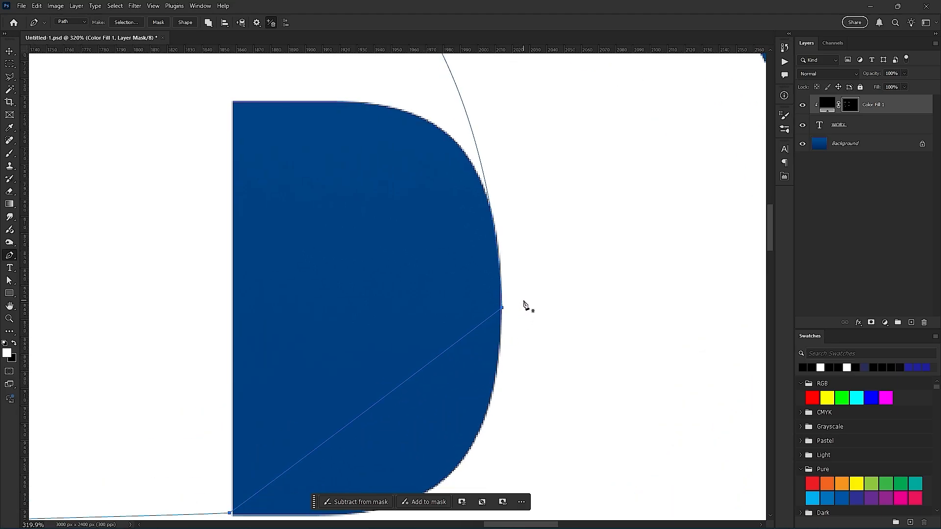
{"action": "scroll", "coordinate": [364, 344], "scroll_direction": "down", "scroll_amount": 6}
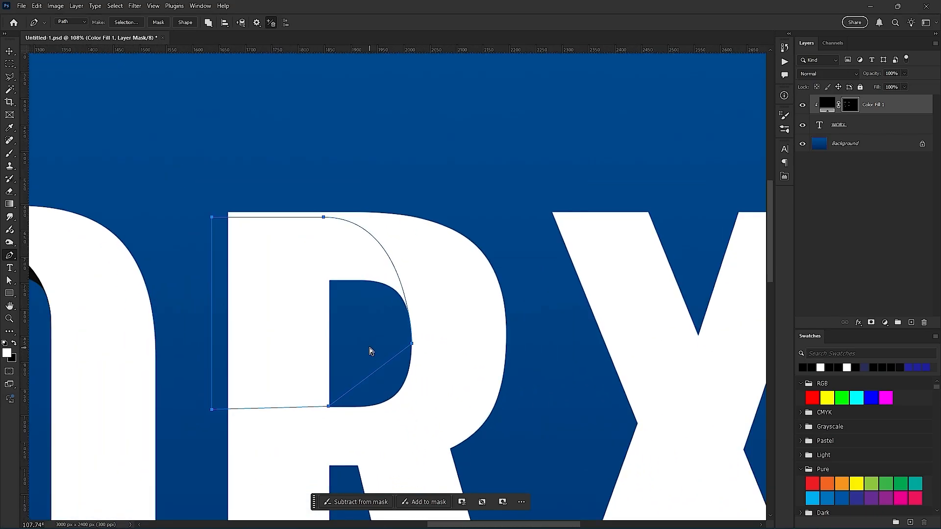
{"action": "key", "text": "ctrl+Return"}
- Brush shading on the mask along the selection's top edge and curve in the R, enlarging the brush to 303 px, and deselect
{"action": "key", "text": "b"}
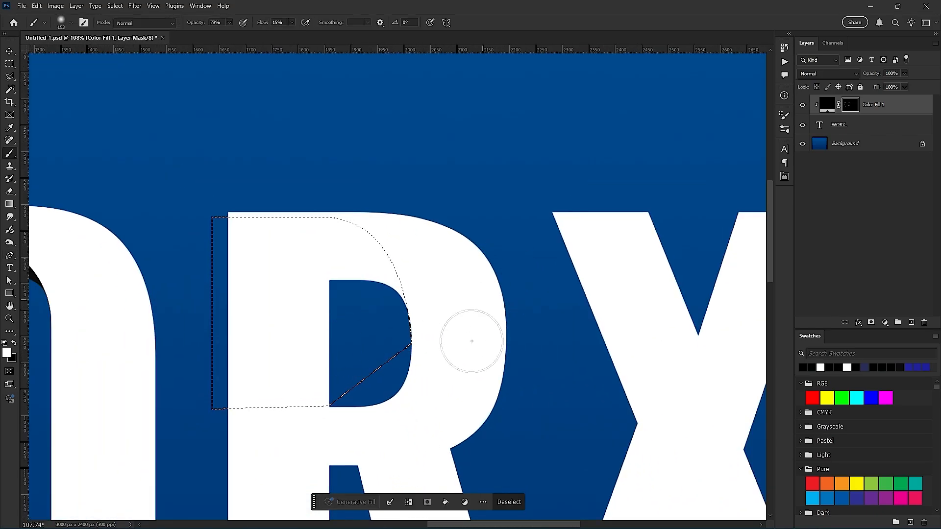
{"action": "mouse_move", "coordinate": [434, 336]}
{"action": "left_mouse_down"}
{"action": "mouse_move", "coordinate": [427, 351]}
{"action": "mouse_move", "coordinate": [405, 252]}
{"action": "mouse_move", "coordinate": [357, 225]}
{"action": "left_mouse_up"}
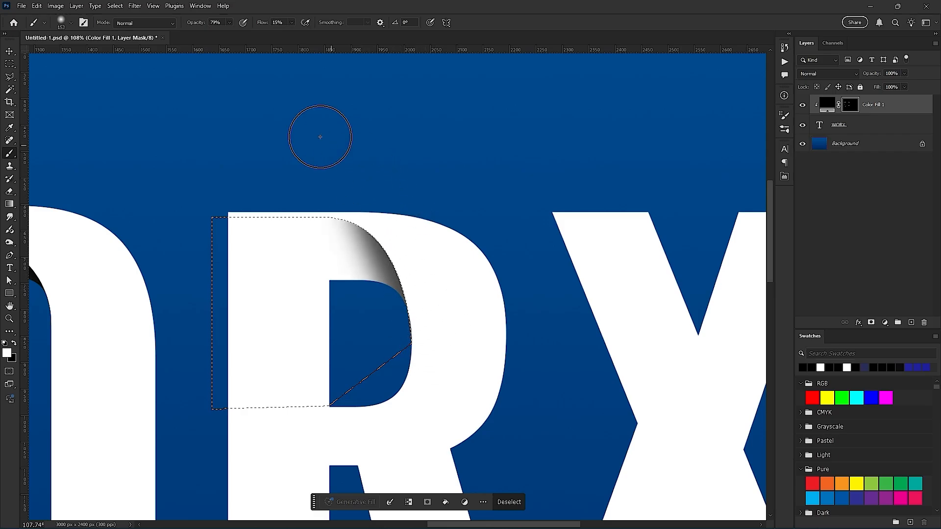
{"action": "mouse_move", "coordinate": [320, 137]}
{"action": "left_mouse_down"}
{"action": "mouse_move", "coordinate": [405, 228]}
{"action": "mouse_move", "coordinate": [293, 161]}
{"action": "mouse_move", "coordinate": [250, 159]}
{"action": "mouse_move", "coordinate": [382, 210]}
{"action": "mouse_move", "coordinate": [253, 179]}
{"action": "mouse_move", "coordinate": [321, 232]}
{"action": "mouse_move", "coordinate": [395, 231]}
{"action": "left_mouse_up"}
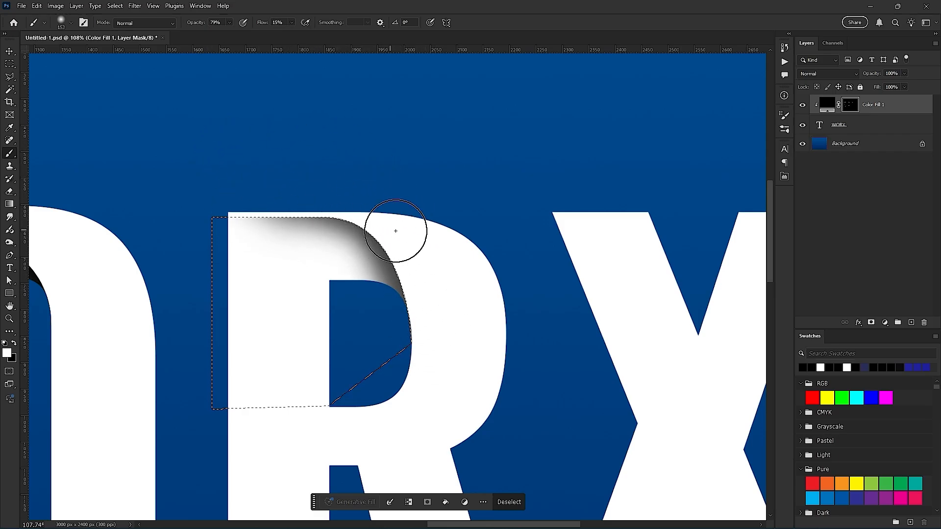
{"action": "left_click_drag", "start_coordinate": [132, 227], "coordinate": [3, 277]}
{"action": "left_click_drag", "start_coordinate": [670, 281], "coordinate": [730, 270]}
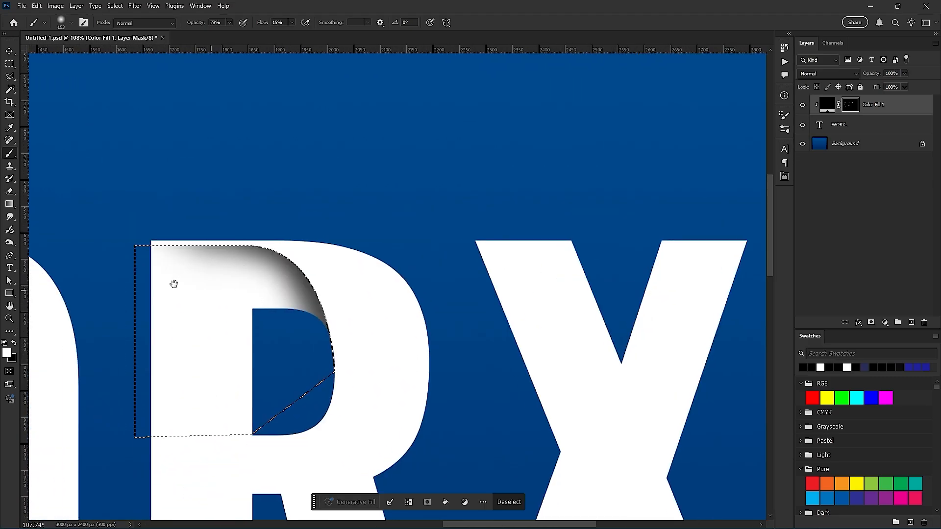
{"action": "mouse_move", "coordinate": [173, 283]}
{"action": "left_mouse_down"}
{"action": "mouse_move", "coordinate": [269, 302]}
{"action": "mouse_move", "coordinate": [424, 286]}
{"action": "left_mouse_up"}
{"action": "mouse_move", "coordinate": [580, 299]}
{"action": "left_mouse_down"}
{"action": "mouse_move", "coordinate": [219, 143]}
{"action": "mouse_move", "coordinate": [494, 189]}
{"action": "mouse_move", "coordinate": [260, 163]}
{"action": "mouse_move", "coordinate": [441, 189]}
{"action": "left_mouse_up"}
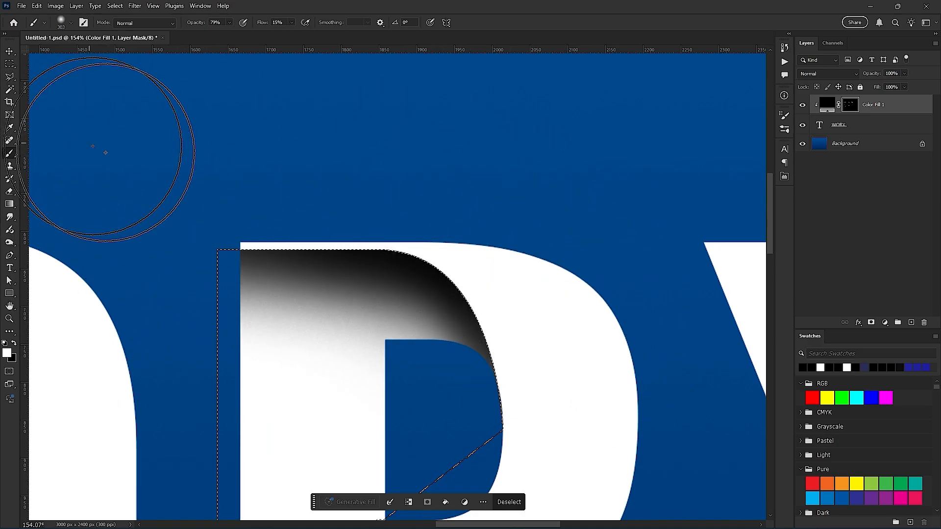
{"action": "key", "text": "ctrl+d"}
- Lasso the R's two legs with inset edges and brush shading on the mask at their lower ends
{"action": "scroll", "coordinate": [505, 342], "scroll_direction": "down", "scroll_amount": 5}
{"action": "left_click_drag", "start_coordinate": [499, 412], "coordinate": [397, 213]}
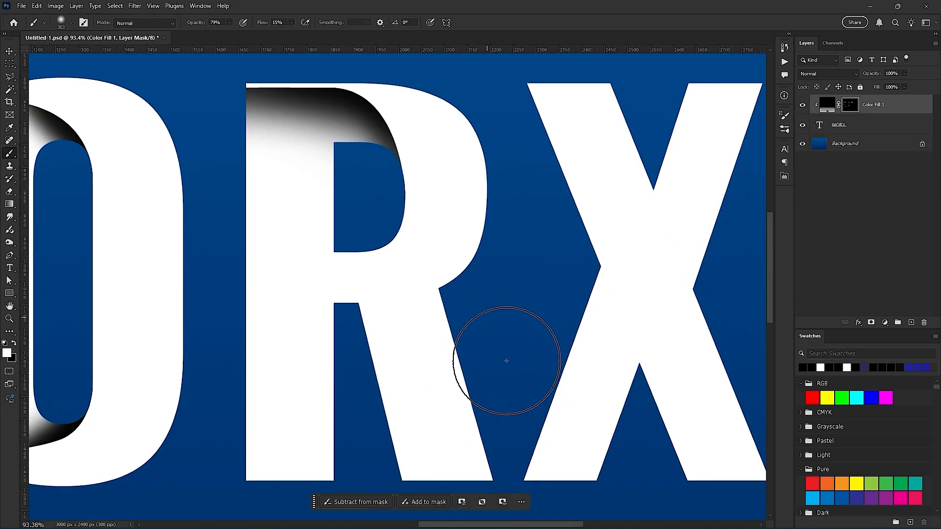
{"action": "scroll", "coordinate": [472, 375], "scroll_direction": "down", "scroll_amount": 3}
{"action": "left_click_drag", "start_coordinate": [438, 412], "coordinate": [420, 252]}
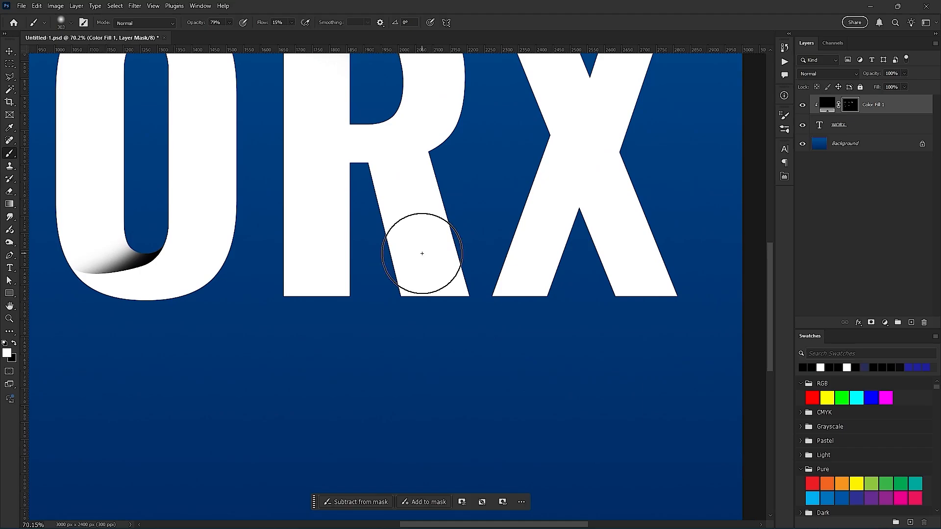
{"action": "key", "text": "l"}
{"action": "scroll", "coordinate": [314, 208], "scroll_direction": "up", "scroll_amount": 5}
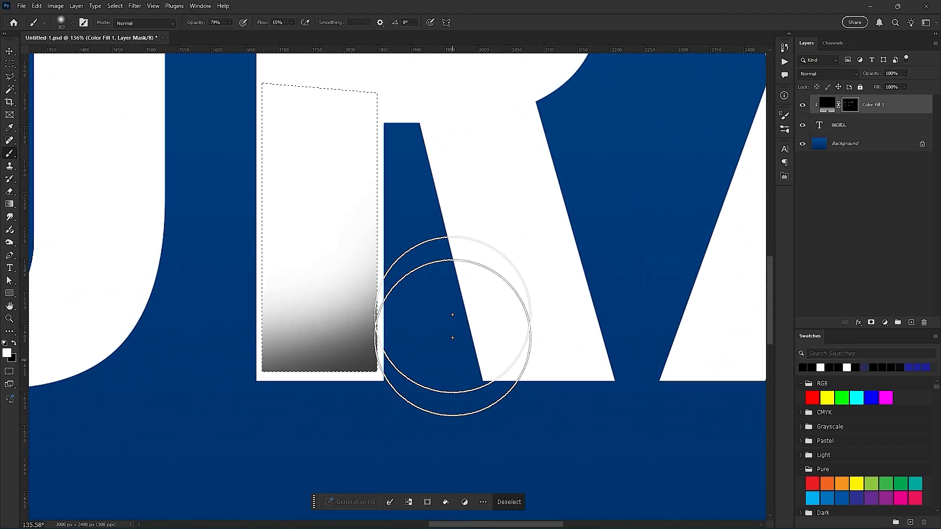
{"action": "key", "text": "ctrl+z"}
{"action": "left_click_drag", "start_coordinate": [284, 377], "coordinate": [399, 390]}
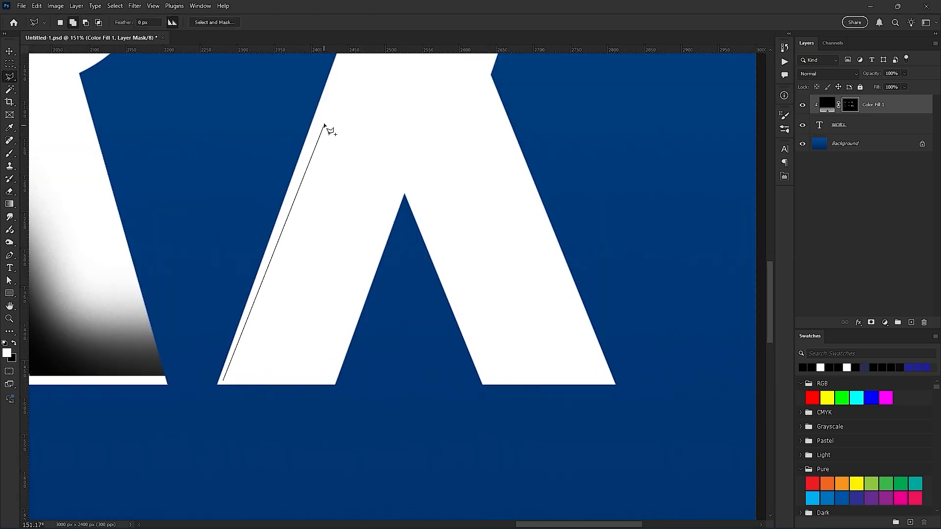
- Lasso the X's lower-left leg with a thin inset from its inner and bottom edges, and brush shading inside the selection
{"action": "left_click", "coordinate": [255, 136]}
{"action": "left_click", "coordinate": [403, 146]}
{"action": "left_click", "coordinate": [402, 193]}
{"action": "left_click", "coordinate": [334, 375]}
{"action": "left_click", "coordinate": [209, 375]}
{"action": "key", "text": "b"}
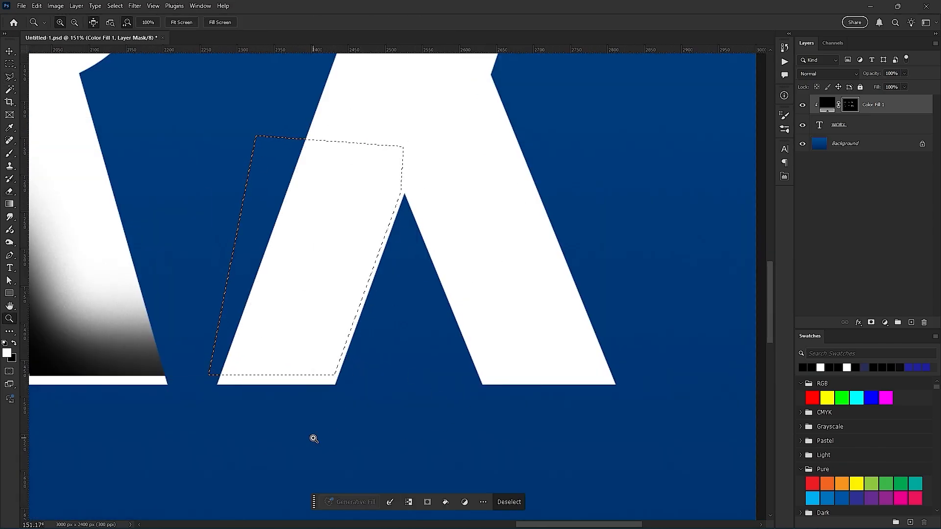
{"action": "left_click_drag", "start_coordinate": [221, 362], "coordinate": [447, 393]}
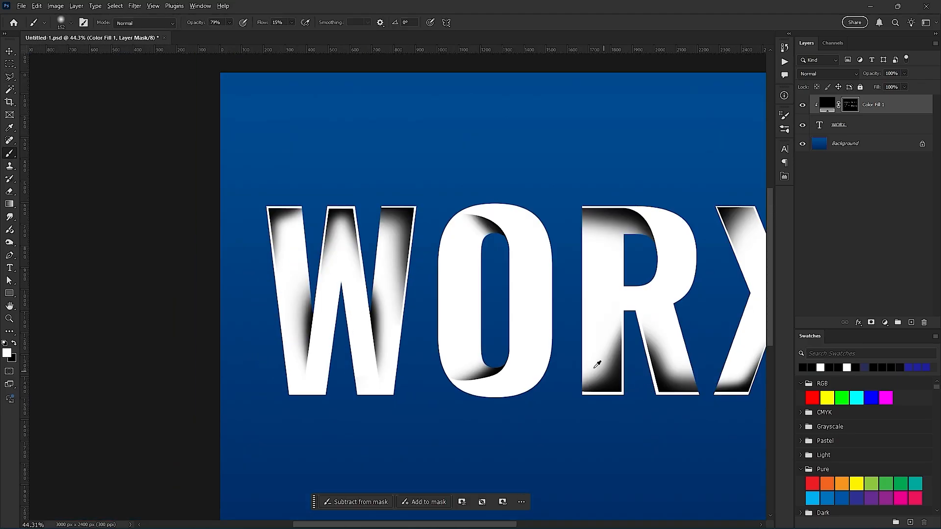
- Review the shading across the WORX text and group the Color Fill 1 layer with the text layer
{"action": "scroll", "coordinate": [462, 340], "scroll_direction": "down", "scroll_amount": 3}
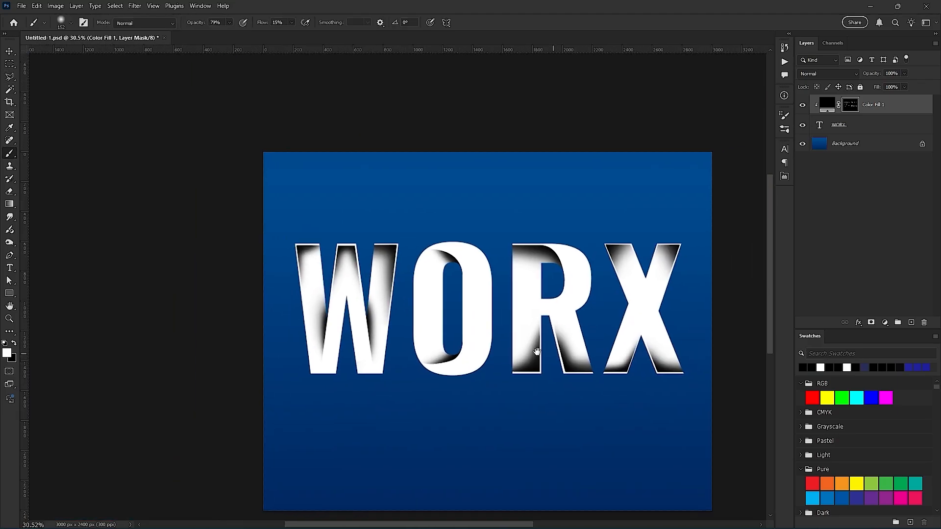
{"action": "left_click_drag", "start_coordinate": [519, 357], "coordinate": [504, 361]}
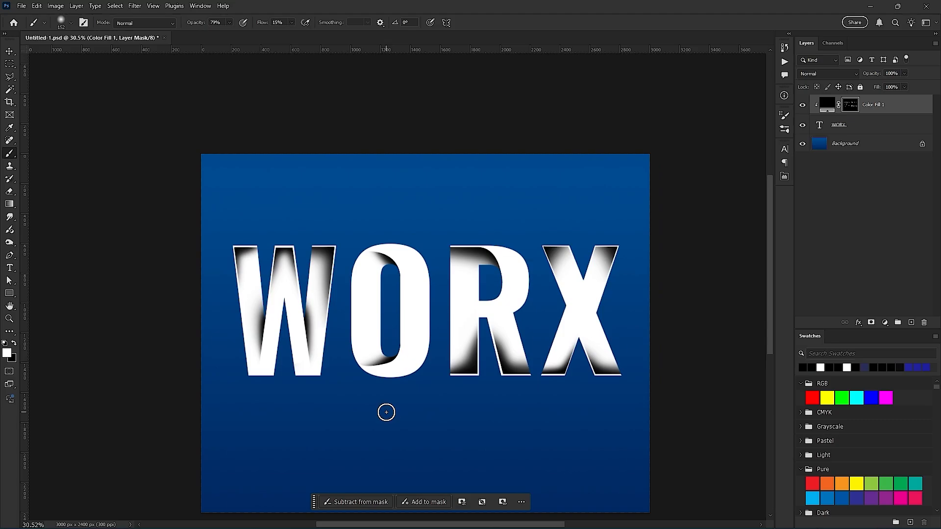
{"action": "scroll", "coordinate": [440, 344], "scroll_direction": "up", "scroll_amount": 1}
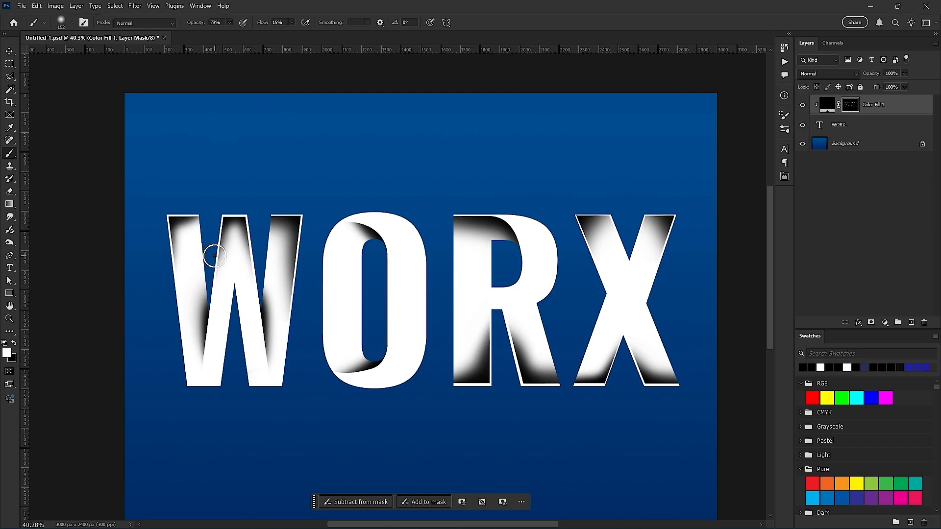
{"action": "scroll", "coordinate": [176, 246], "scroll_direction": "up", "scroll_amount": 1}
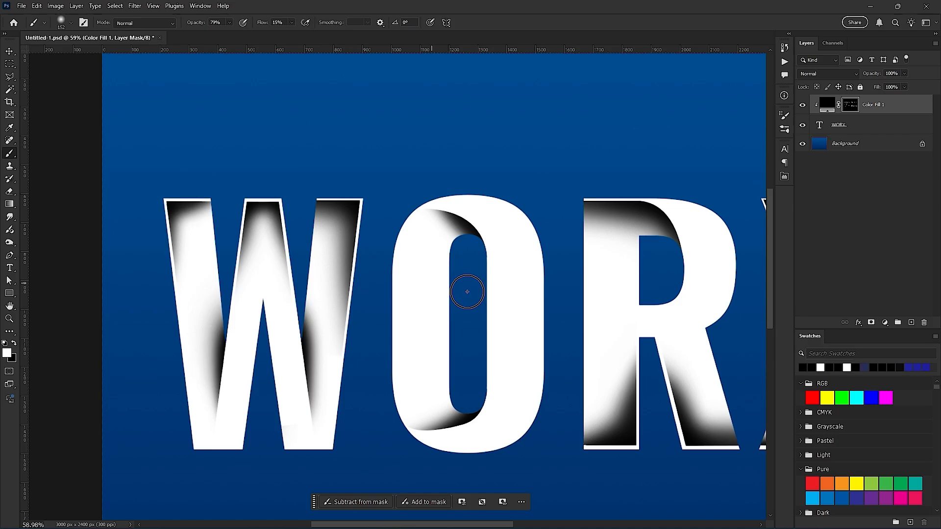
{"action": "scroll", "coordinate": [466, 294], "scroll_direction": "down", "scroll_amount": 3}
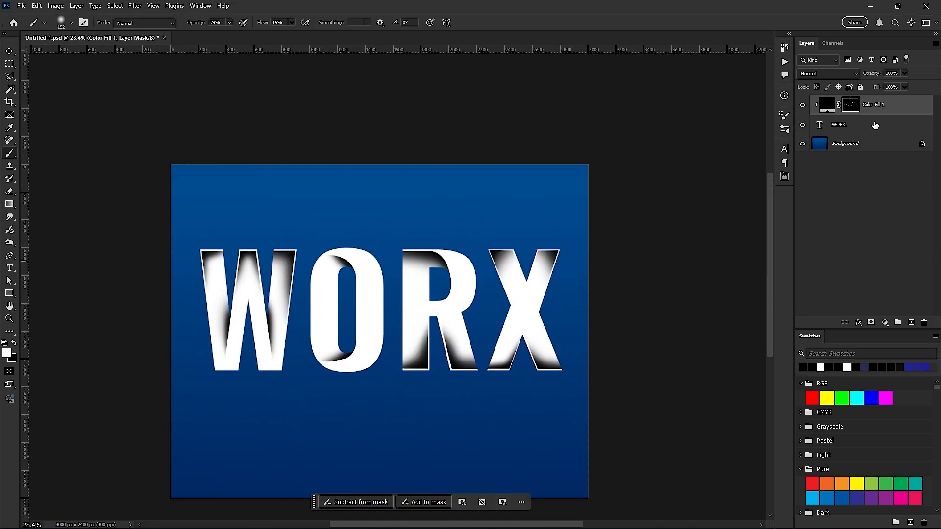
{"action": "left_click", "coordinate": [875, 126]}
{"action": "left_click", "coordinate": [890, 108]}
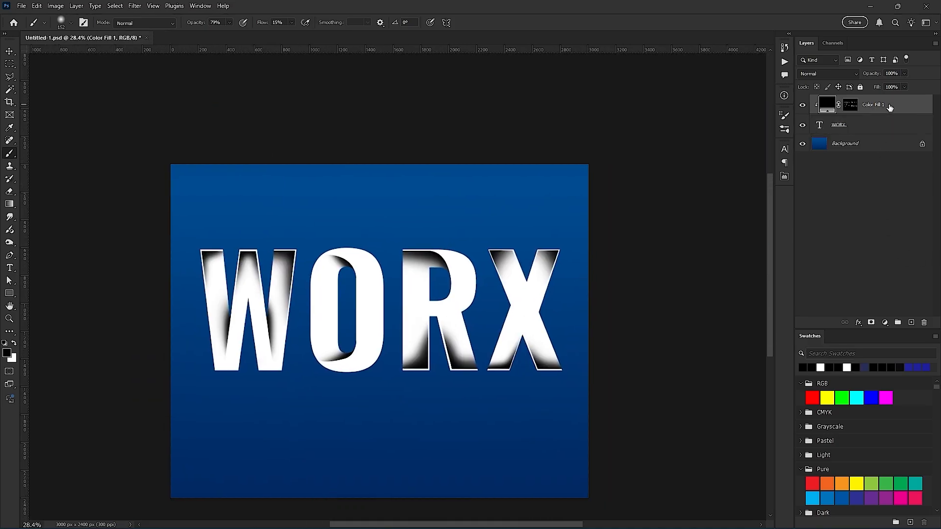
{"action": "left_click", "coordinate": [899, 123], "text": "shift"}
{"action": "key", "text": "ctrl+g"}
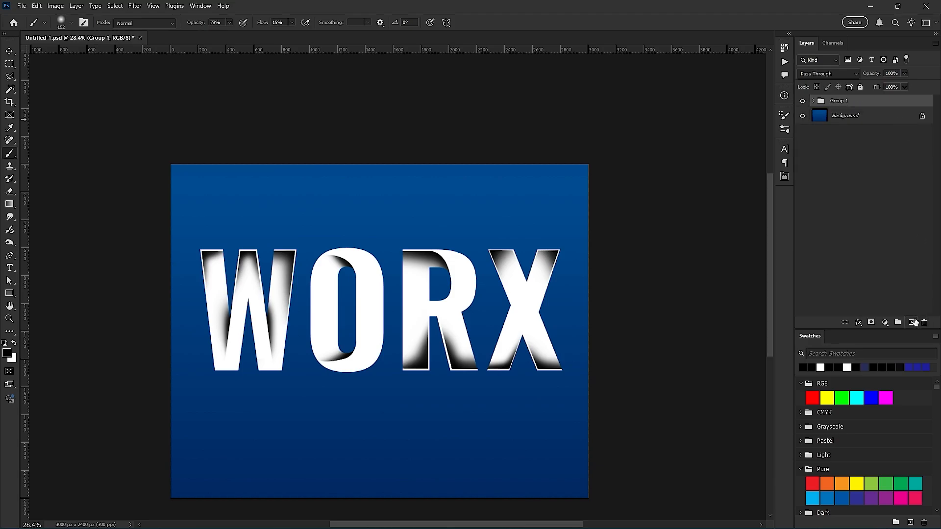
- Add a Gradient Map adjustment layer above the group and delete the empty layer beneath it
{"action": "left_click", "coordinate": [911, 323]}
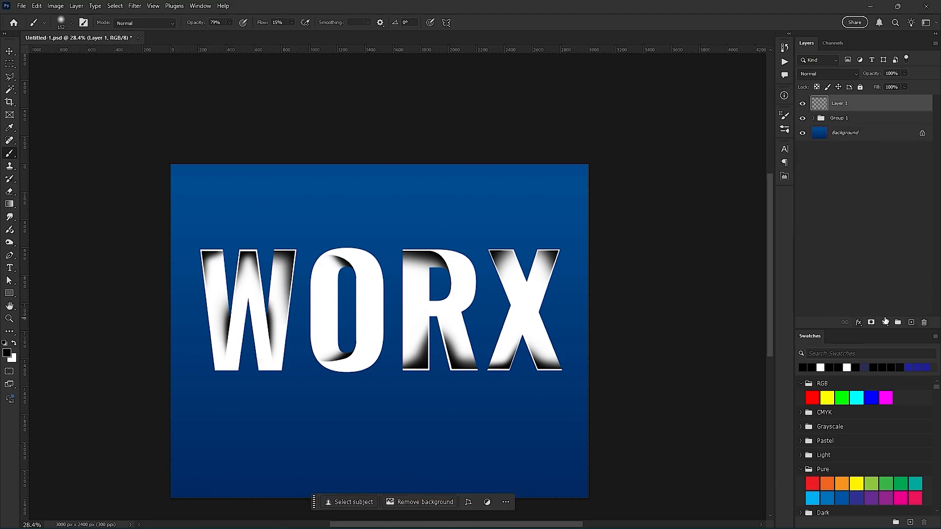
{"action": "left_click", "coordinate": [885, 322]}
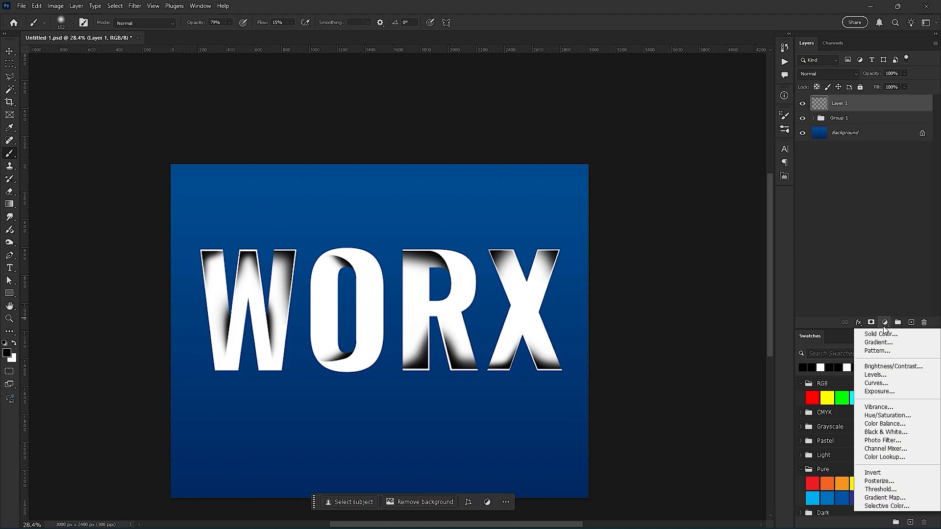
{"action": "left_click", "coordinate": [892, 499]}
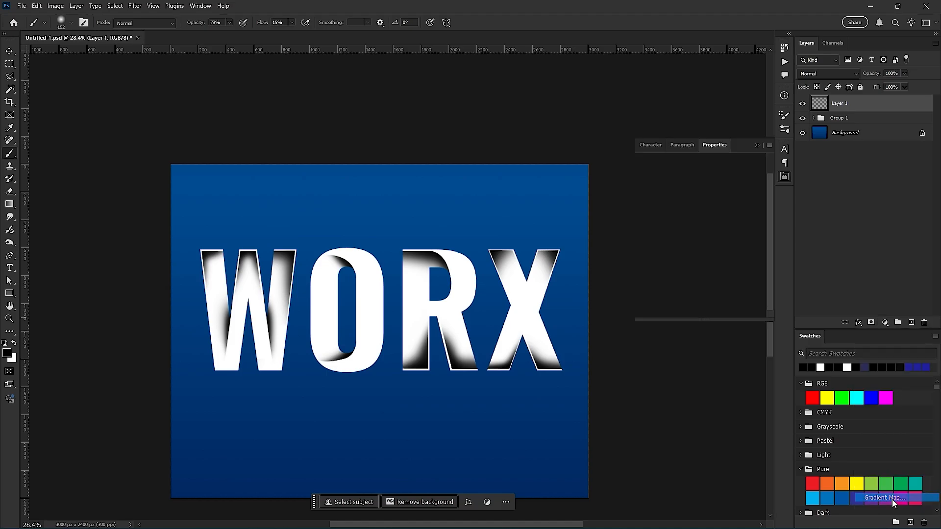
{"action": "left_click_drag", "start_coordinate": [871, 128], "coordinate": [924, 323]}
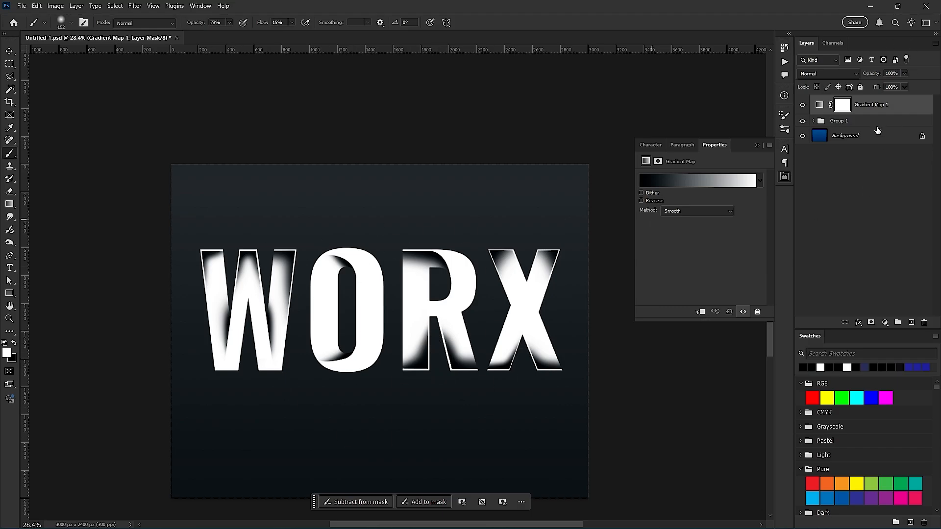
- Clip the Gradient Map to the group and apply the yellow-to-orange gradient preset
{"action": "right_click", "coordinate": [891, 116]}
{"action": "left_click", "coordinate": [824, 437]}
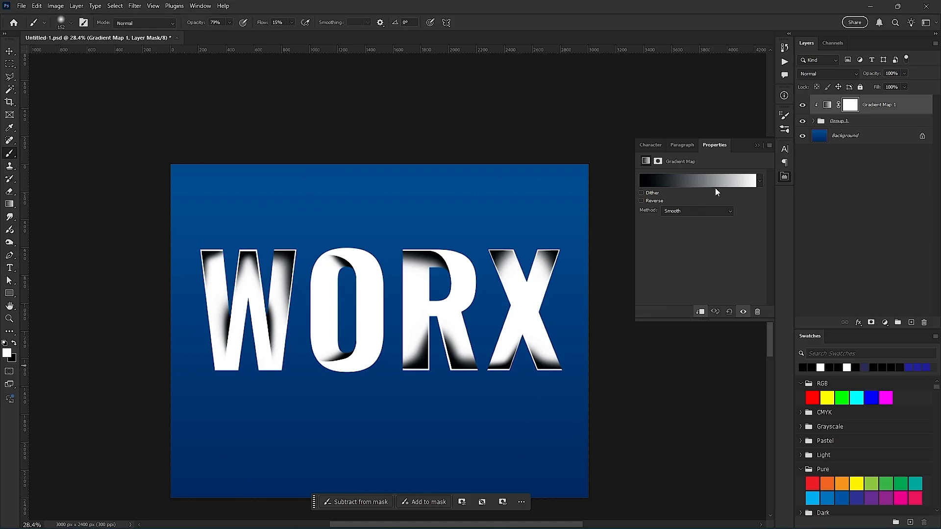
{"action": "left_click", "coordinate": [759, 184]}
{"action": "scroll", "coordinate": [678, 254], "scroll_direction": "down", "scroll_amount": 8}
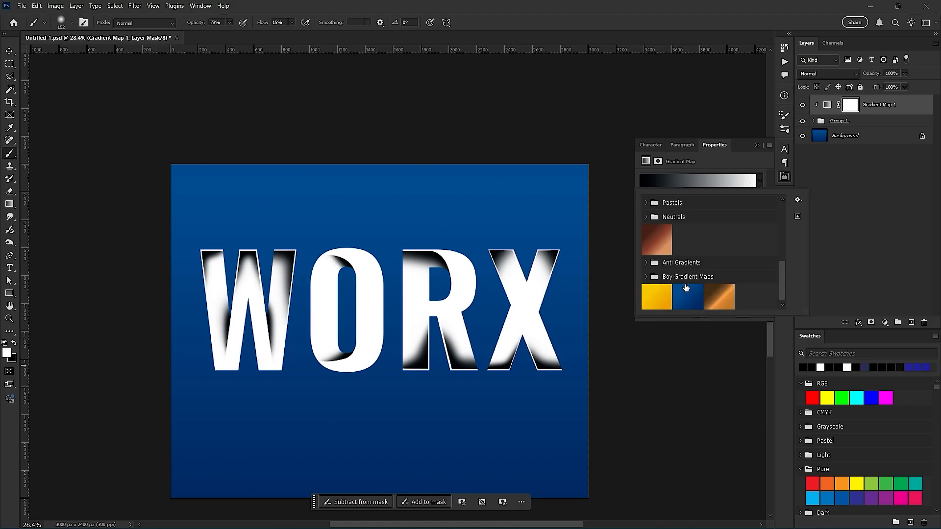
{"action": "left_click", "coordinate": [665, 297]}
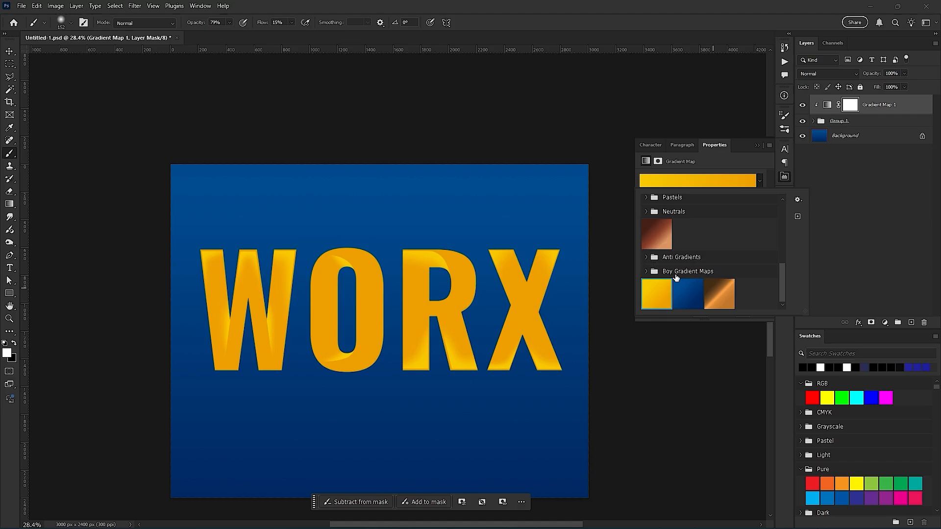
- Apply the rainbow RB Gradient Map 19 preset from the Boy Gradient Maps set to the Gradient Map layer
{"action": "left_click", "coordinate": [646, 273]}
{"action": "scroll", "coordinate": [681, 272], "scroll_direction": "down", "scroll_amount": 5}
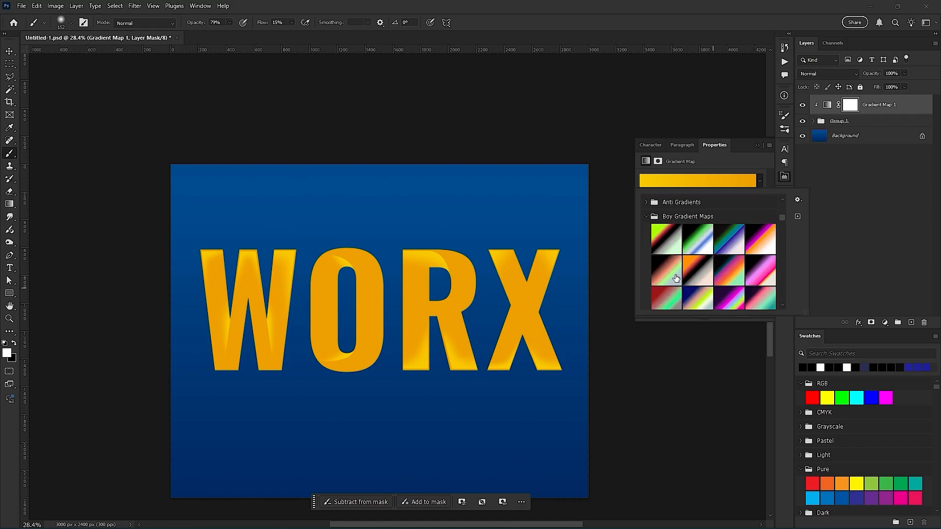
{"action": "scroll", "coordinate": [688, 271], "scroll_direction": "down", "scroll_amount": 6}
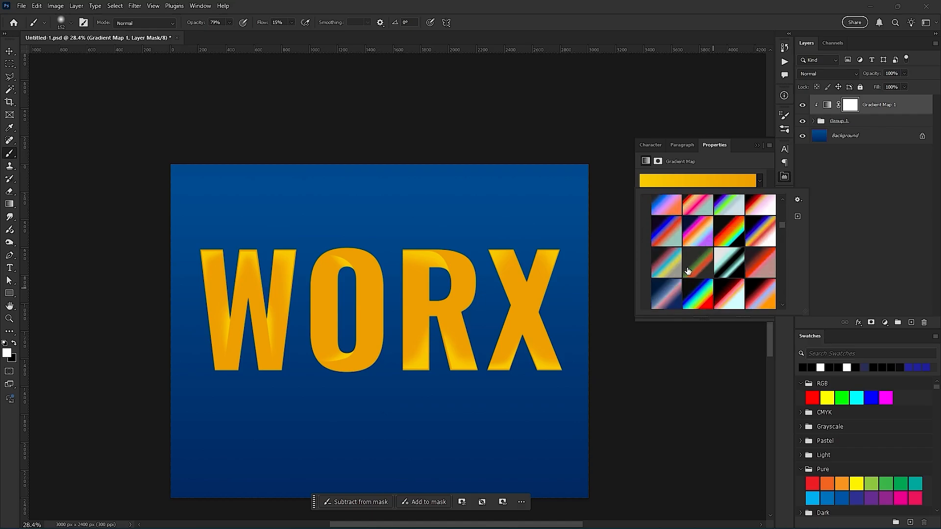
{"action": "scroll", "coordinate": [206, 306], "scroll_direction": "up", "scroll_amount": 4}
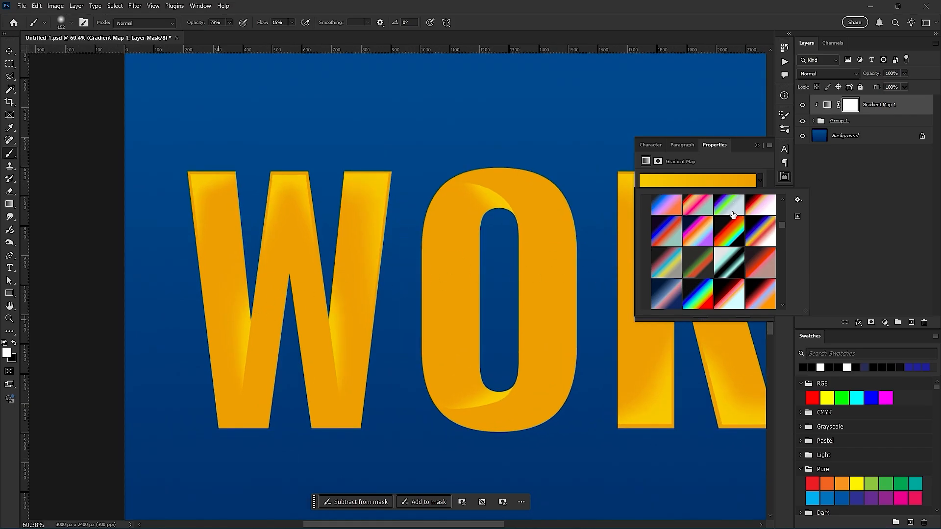
{"action": "left_click", "coordinate": [732, 231]}
{"action": "left_click", "coordinate": [525, 309]}
{"action": "scroll", "coordinate": [464, 289], "scroll_direction": "right", "scroll_amount": 3}
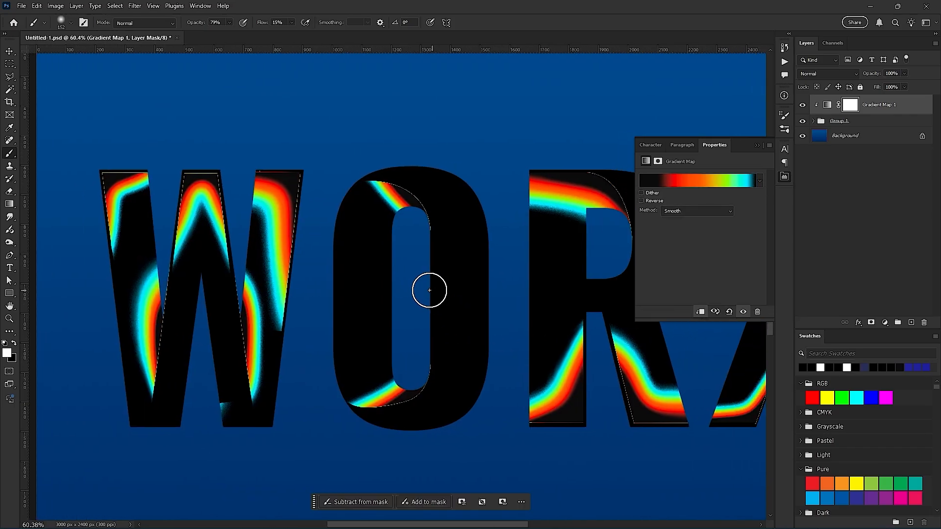
- Try the Reverse option on the rainbow gradient map and turn it back off
{"action": "mouse_move", "coordinate": [299, 189]}
{"action": "left_mouse_down"}
{"action": "mouse_move", "coordinate": [266, 210]}
{"action": "mouse_move", "coordinate": [269, 199]}
{"action": "mouse_move", "coordinate": [263, 263]}
{"action": "mouse_move", "coordinate": [279, 242]}
{"action": "left_mouse_up"}
{"action": "left_click", "coordinate": [655, 201]}
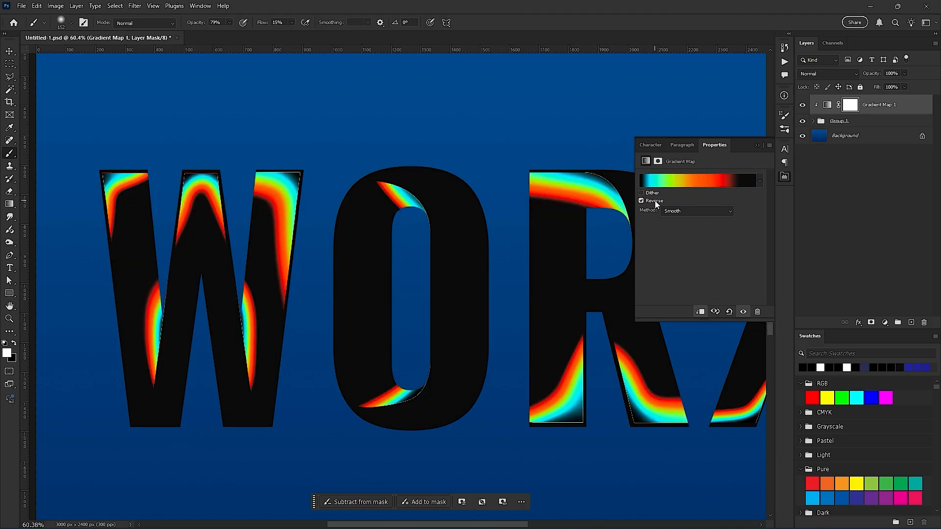
{"action": "left_click", "coordinate": [654, 201]}
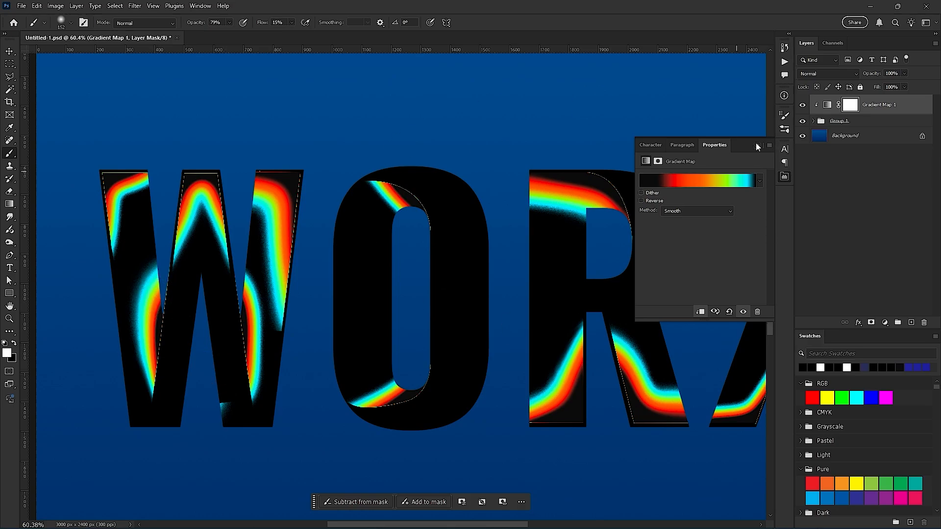
{"action": "left_click", "coordinate": [705, 179]}
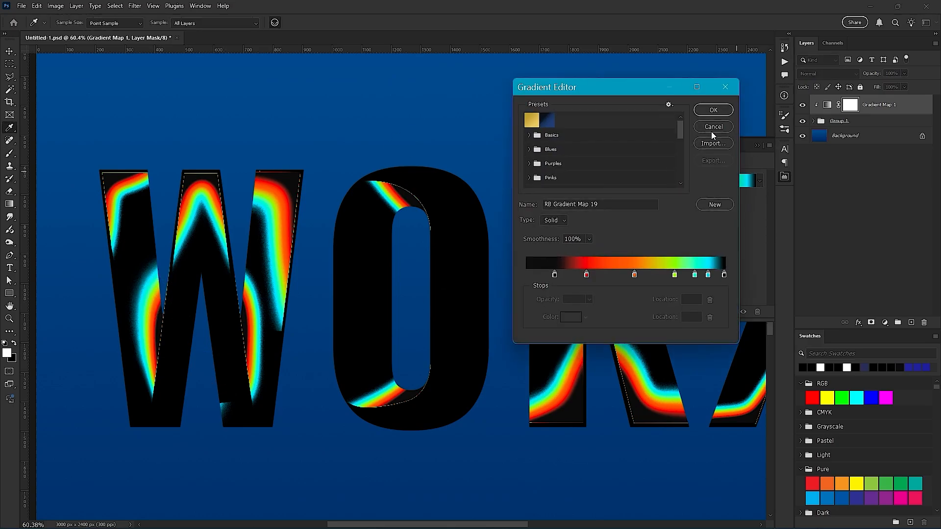
{"action": "left_click", "coordinate": [713, 126]}
{"action": "left_click", "coordinate": [705, 180]}
{"action": "left_click", "coordinate": [548, 120]}
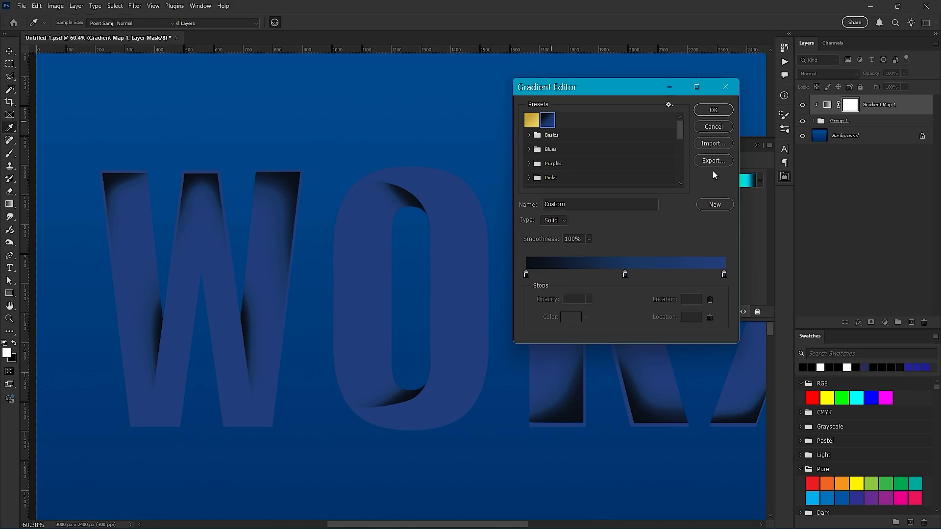
{"action": "left_click", "coordinate": [713, 126]}
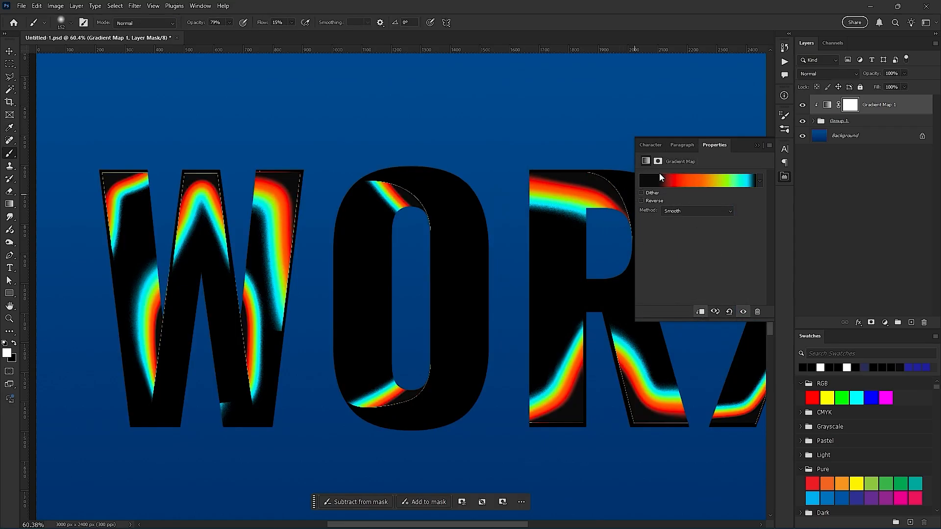
- Load the gold preset into the gradient map's editor and change its end stop at 100% to white
{"action": "left_click", "coordinate": [748, 186]}
{"action": "left_click", "coordinate": [531, 120]}
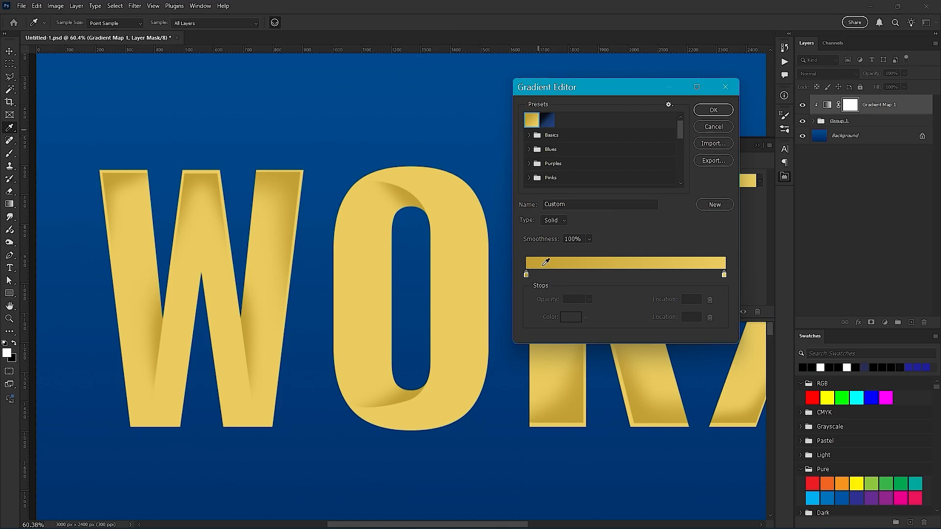
{"action": "left_click", "coordinate": [724, 276]}
{"action": "left_click", "coordinate": [574, 316]}
{"action": "left_click_drag", "start_coordinate": [482, 215], "coordinate": [367, 113]}
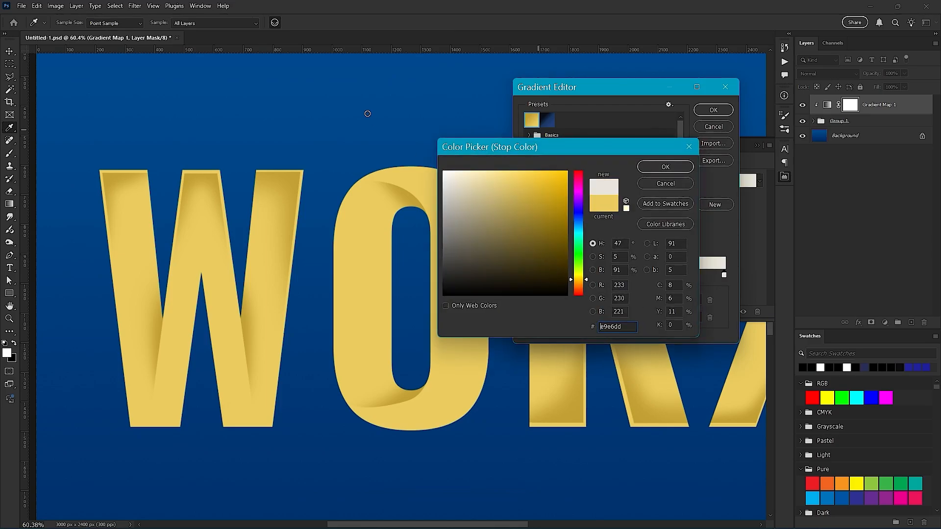
{"action": "left_click", "coordinate": [662, 169]}
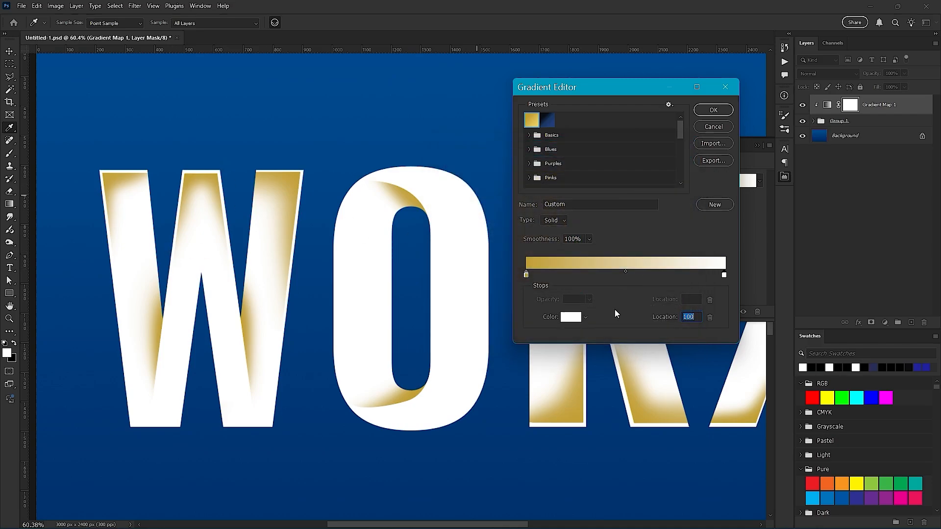
- Recolour the gradient's gold start stop to bright green (42ff00) and move it to 58%
{"action": "double_click", "coordinate": [526, 275]}
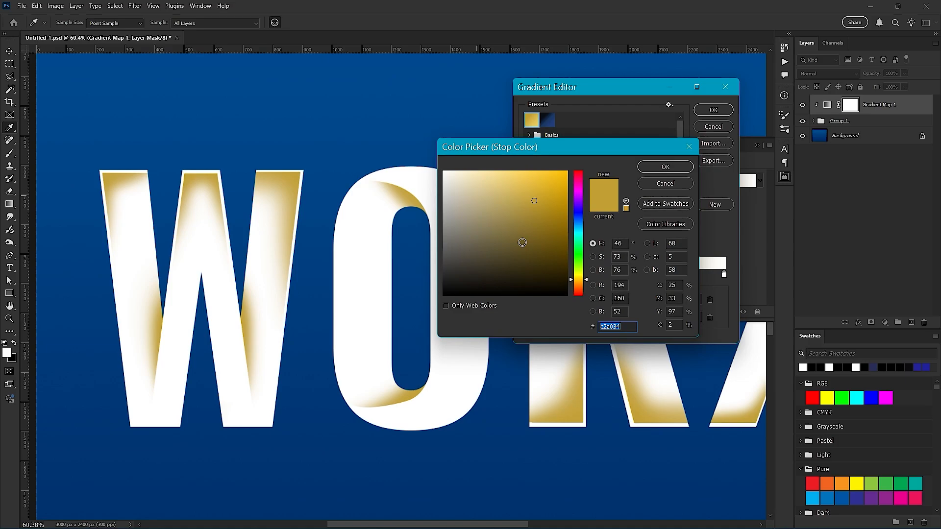
{"action": "left_click_drag", "start_coordinate": [579, 244], "coordinate": [579, 259]}
{"action": "left_click", "coordinate": [567, 172]}
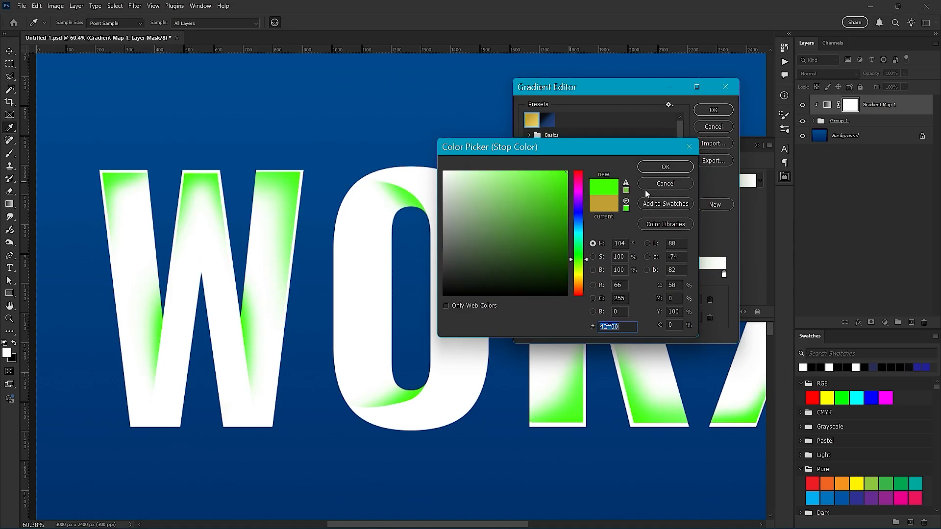
{"action": "left_click", "coordinate": [662, 167]}
{"action": "left_click_drag", "start_coordinate": [527, 275], "coordinate": [642, 278]}
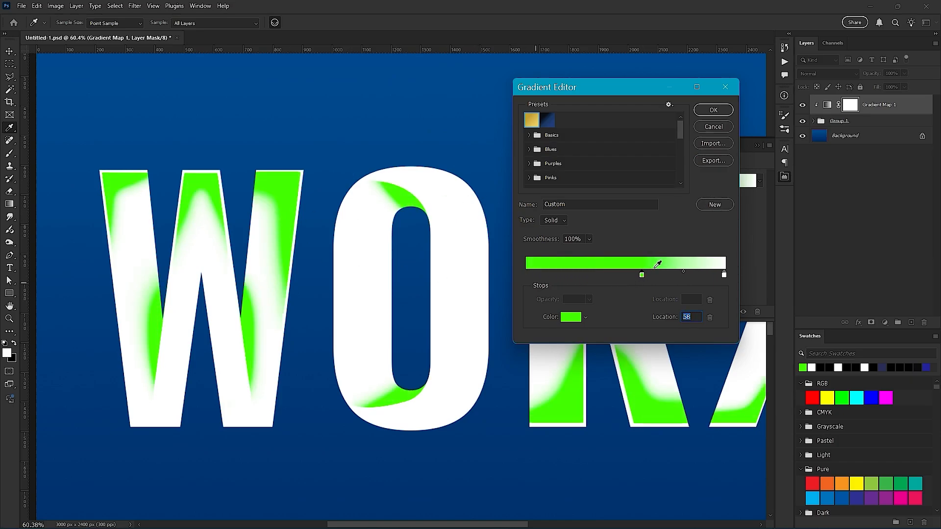
- Add a magenta colour stop (ff00e4) at 35% on the gradient
{"action": "left_click", "coordinate": [596, 277]}
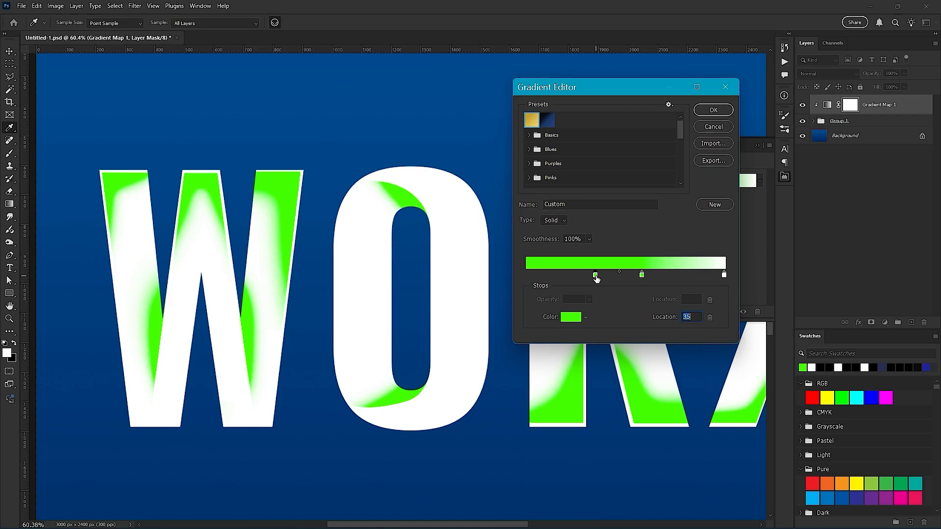
{"action": "left_click", "coordinate": [570, 316]}
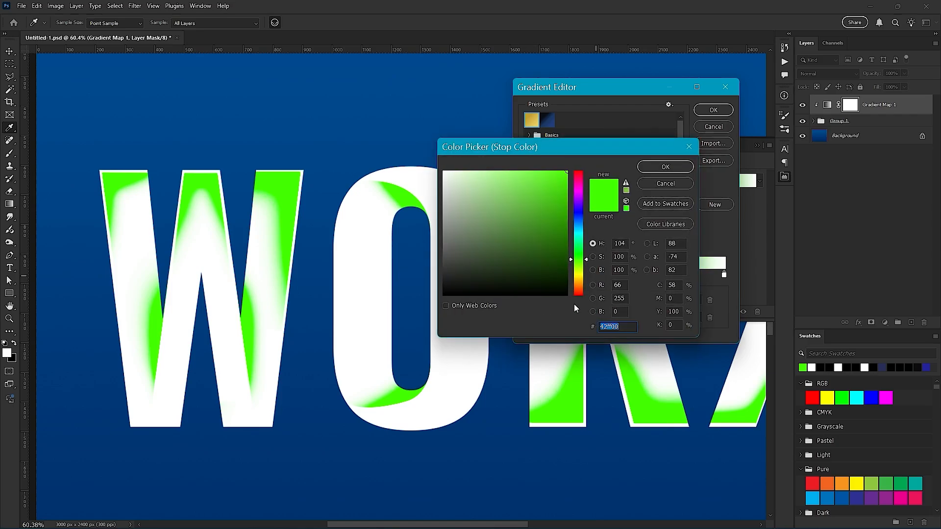
{"action": "left_click", "coordinate": [578, 193]}
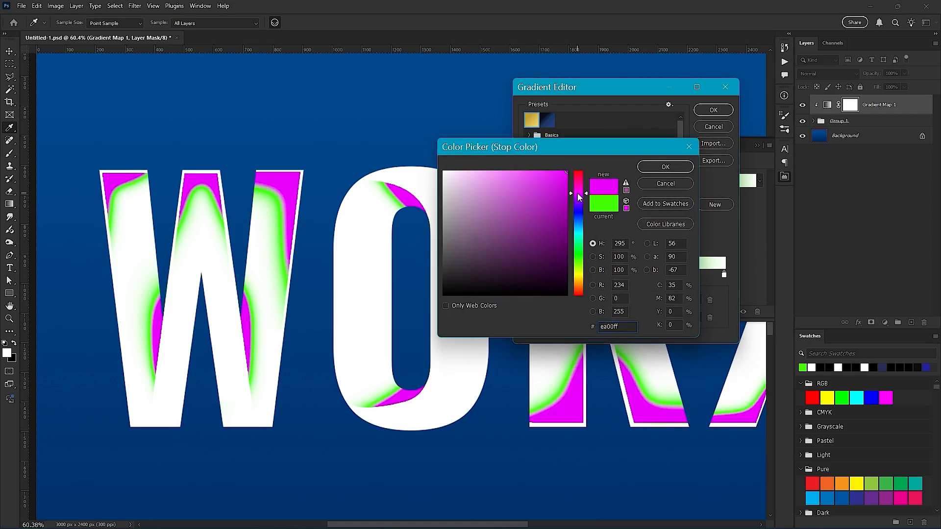
{"action": "left_click", "coordinate": [665, 167]}
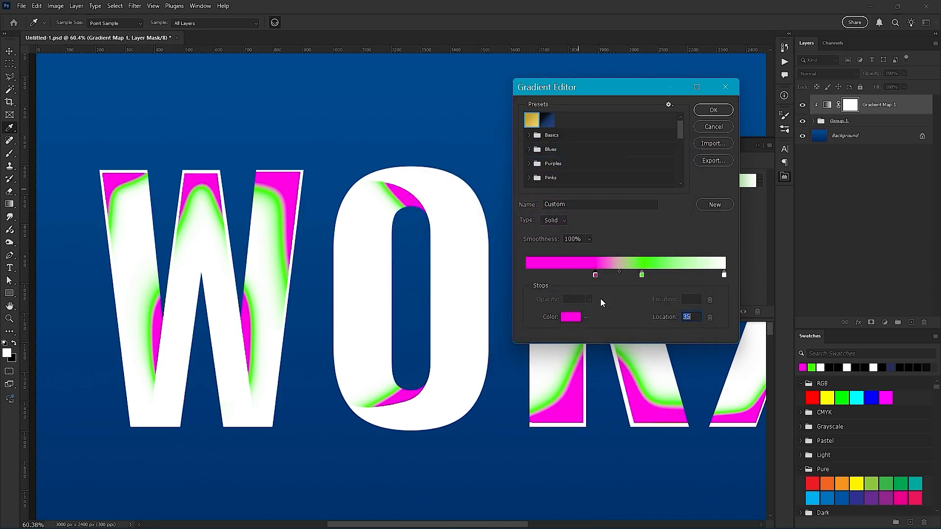
- Add a black colour stop (000000) before the magenta one and set its location to 0%
{"action": "left_click", "coordinate": [550, 277]}
{"action": "left_click", "coordinate": [571, 316]}
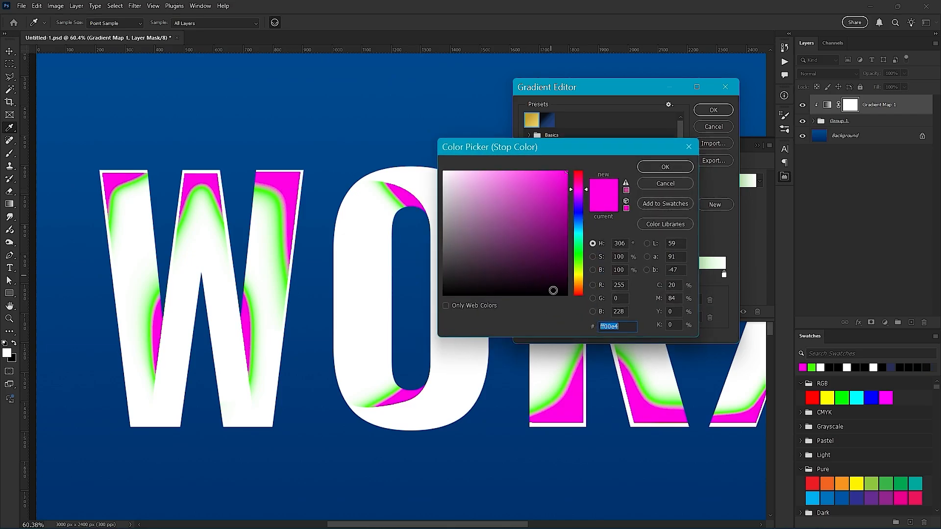
{"action": "left_click", "coordinate": [577, 216]}
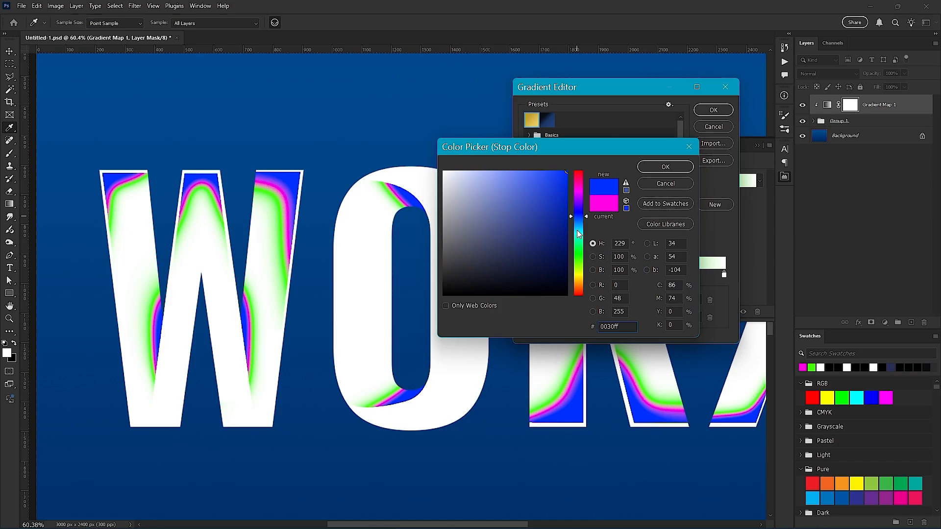
{"action": "mouse_move", "coordinate": [541, 275]}
{"action": "left_mouse_down"}
{"action": "mouse_move", "coordinate": [553, 277]}
{"action": "mouse_move", "coordinate": [552, 268]}
{"action": "mouse_move", "coordinate": [560, 317]}
{"action": "left_mouse_up"}
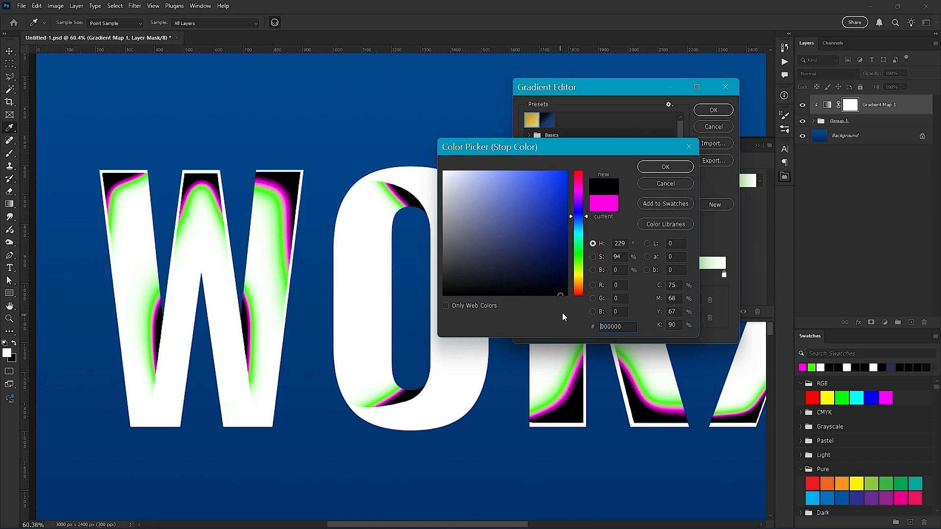
{"action": "left_click", "coordinate": [649, 170]}
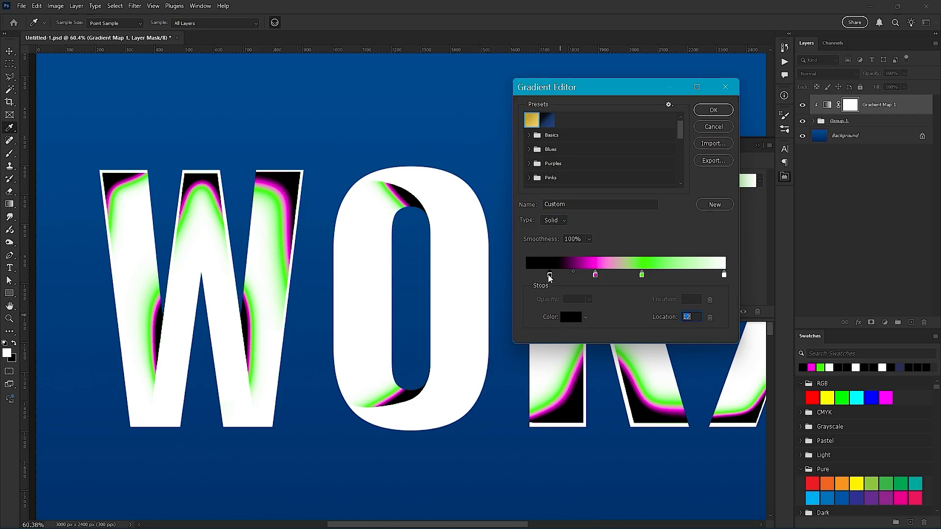
{"action": "type", "text": "0"}
- Add a pure red colour stop (ff0000) at 22%, between the black and magenta stops
{"action": "left_click", "coordinate": [569, 276]}
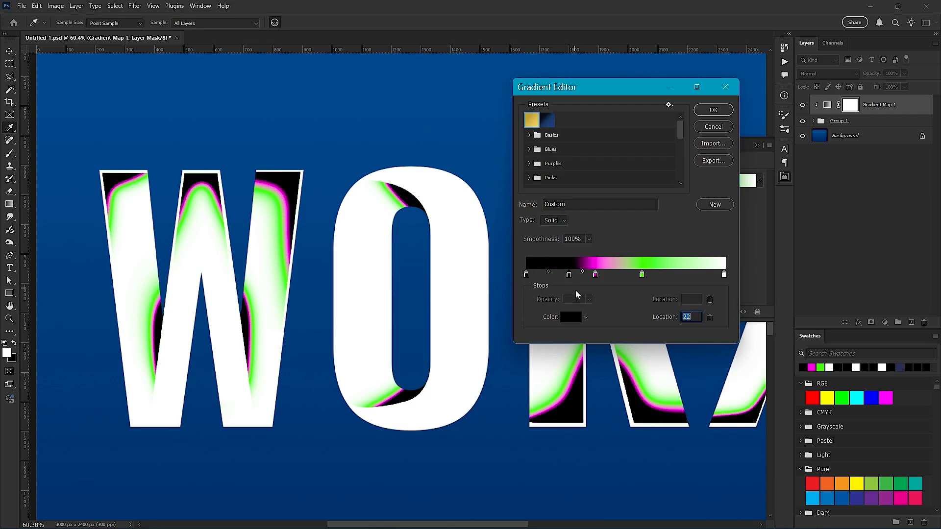
{"action": "double_click", "coordinate": [569, 277]}
{"action": "left_click_drag", "start_coordinate": [531, 245], "coordinate": [569, 170]}
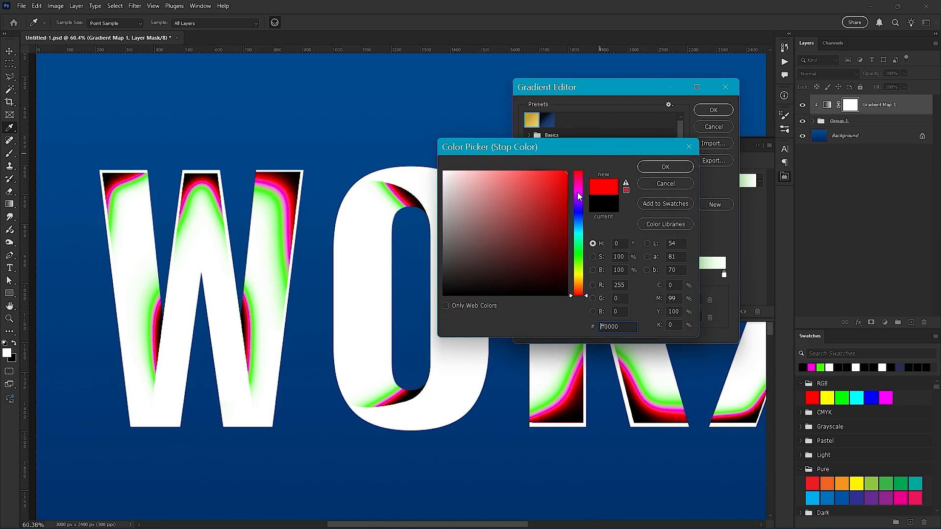
{"action": "left_click", "coordinate": [648, 168]}
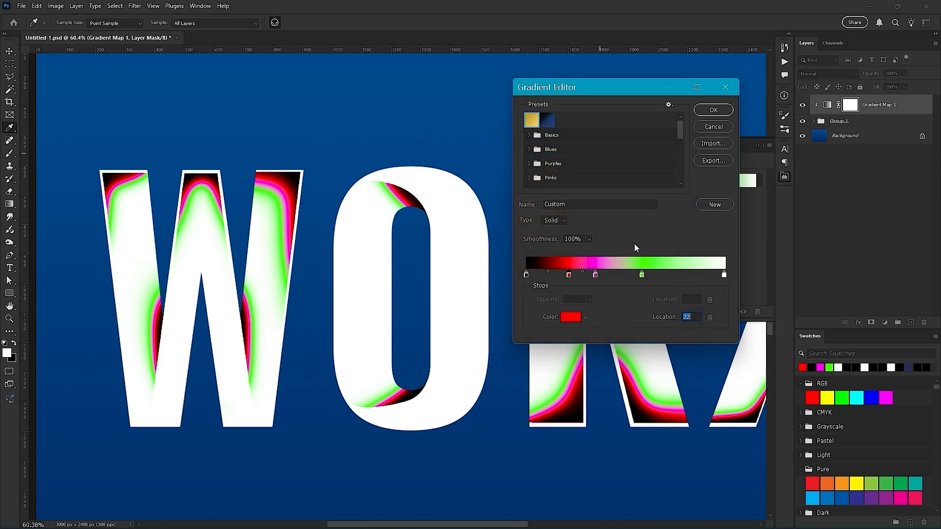
- Shift the green and magenta stops toward the white end and move the red stop to 27%
{"action": "left_click_drag", "start_coordinate": [663, 276], "coordinate": [649, 336]}
{"action": "left_click_drag", "start_coordinate": [641, 276], "coordinate": [671, 276]}
{"action": "mouse_move", "coordinate": [595, 276]}
{"action": "left_mouse_down"}
{"action": "mouse_move", "coordinate": [623, 276]}
{"action": "mouse_move", "coordinate": [571, 276]}
{"action": "mouse_move", "coordinate": [579, 277]}
{"action": "left_mouse_up"}
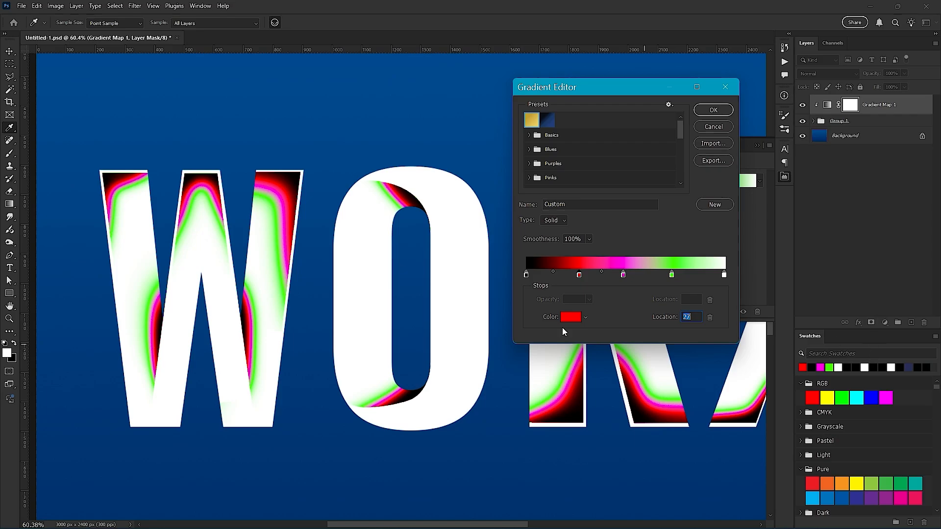
- Try removing the black colour stop from the start of the gradient
{"action": "left_click", "coordinate": [526, 274]}
{"action": "left_click_drag", "start_coordinate": [527, 284], "coordinate": [529, 386]}
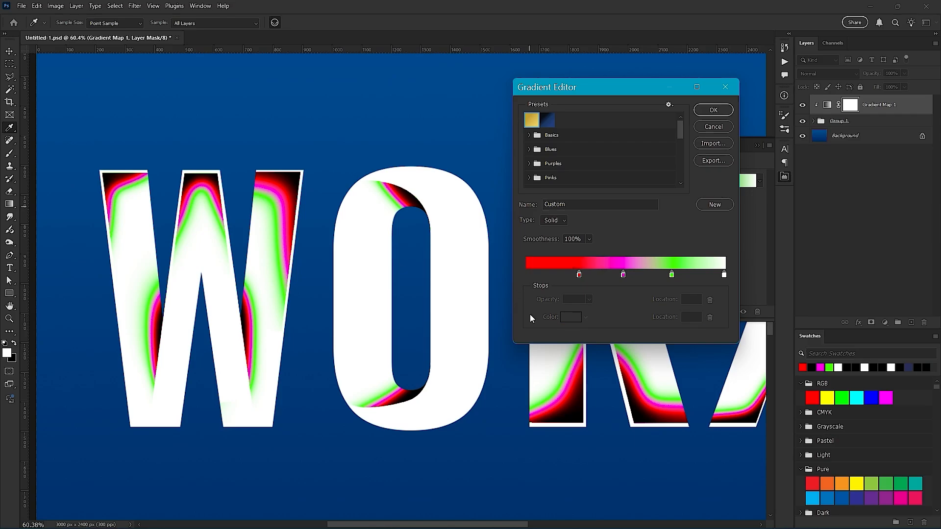
{"action": "left_click", "coordinate": [533, 275]}
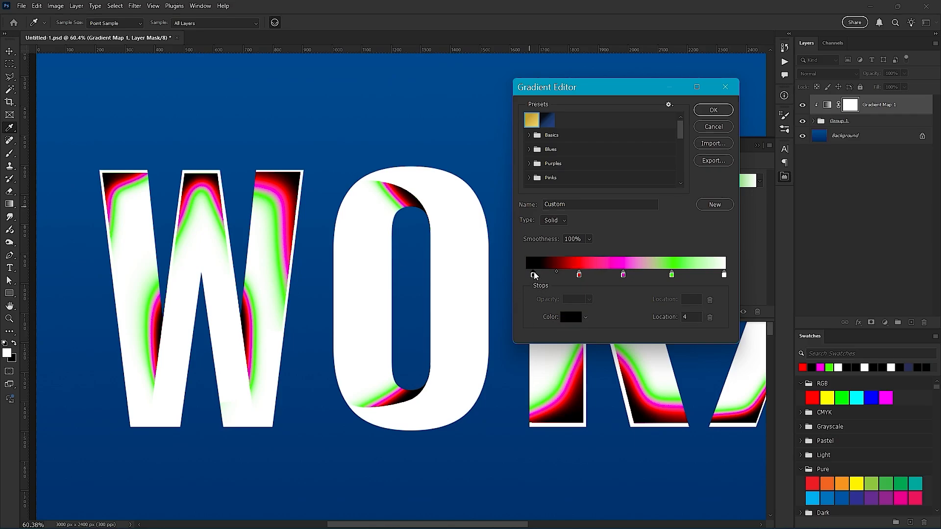
{"action": "left_click_drag", "start_coordinate": [534, 275], "coordinate": [518, 276]}
{"action": "mouse_move", "coordinate": [527, 275]}
{"action": "left_mouse_down"}
{"action": "mouse_move", "coordinate": [542, 276]}
{"action": "mouse_move", "coordinate": [530, 279]}
{"action": "mouse_move", "coordinate": [527, 332]}
{"action": "mouse_move", "coordinate": [528, 278]}
{"action": "mouse_move", "coordinate": [539, 278]}
{"action": "mouse_move", "coordinate": [524, 278]}
{"action": "mouse_move", "coordinate": [540, 278]}
{"action": "mouse_move", "coordinate": [530, 277]}
{"action": "left_mouse_up"}
{"action": "left_click", "coordinate": [709, 318]}
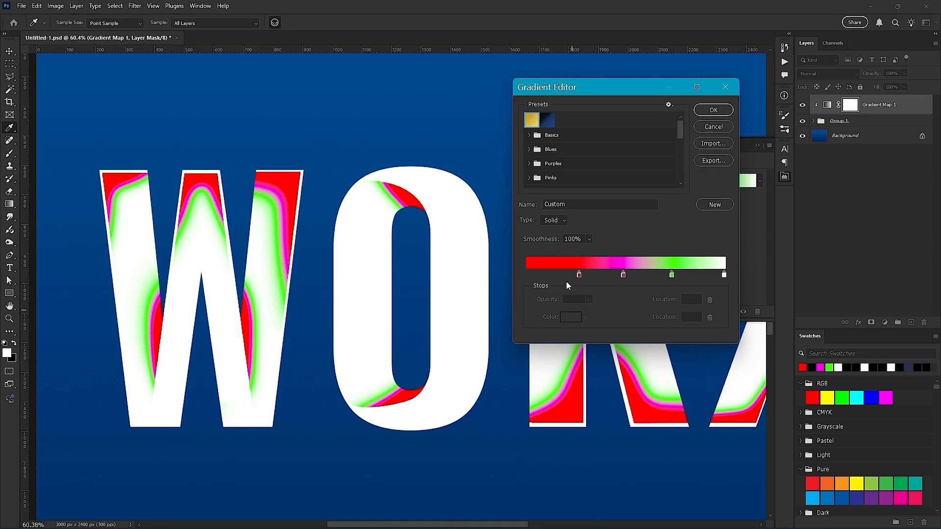
- Restore the black stop at the start of the gradient and apply the custom gradient to the Gradient Map
{"action": "left_click", "coordinate": [550, 278]}
{"action": "left_click_drag", "start_coordinate": [550, 276], "coordinate": [539, 336]}
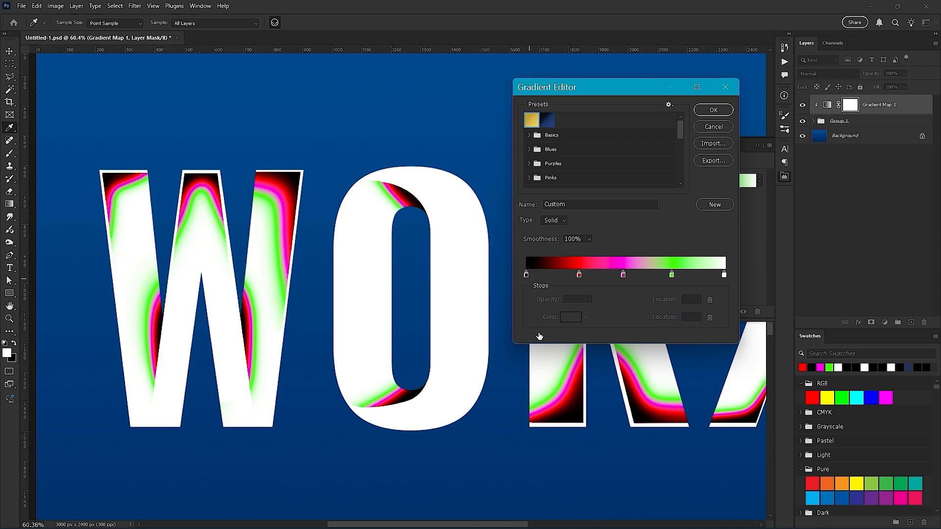
{"action": "left_click", "coordinate": [526, 276]}
{"action": "left_click_drag", "start_coordinate": [553, 276], "coordinate": [539, 325]}
{"action": "left_click", "coordinate": [527, 276]}
{"action": "left_click_drag", "start_coordinate": [554, 271], "coordinate": [555, 275]}
{"action": "left_click_drag", "start_coordinate": [559, 284], "coordinate": [554, 284]}
{"action": "left_click", "coordinate": [711, 110]}
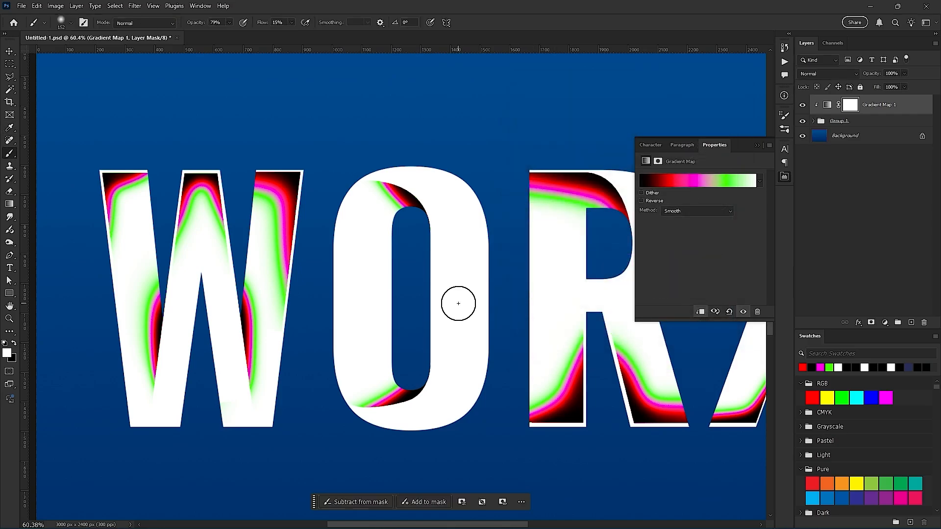
- Delete the clipped Gradient Map 1 adjustment layer above the text group
{"action": "scroll", "coordinate": [458, 304], "scroll_direction": "down", "scroll_amount": 5}
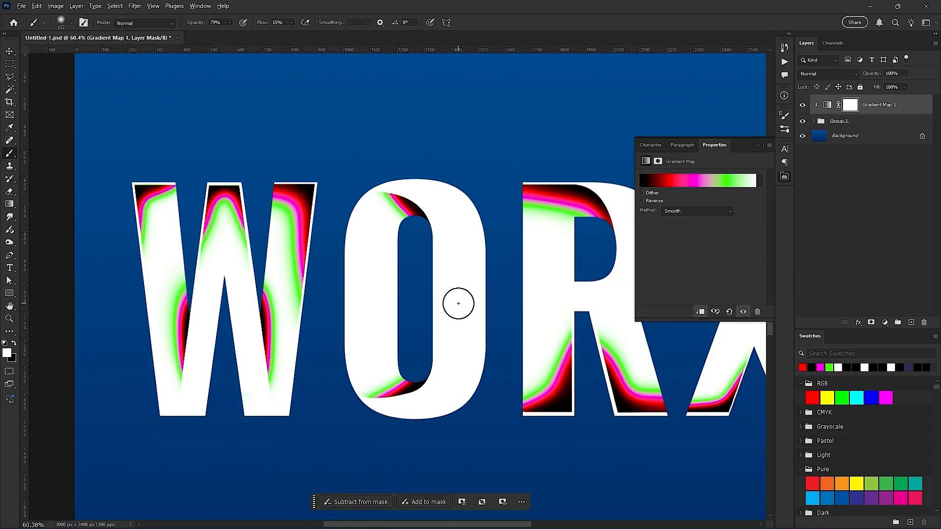
{"action": "left_click_drag", "start_coordinate": [508, 320], "coordinate": [420, 341]}
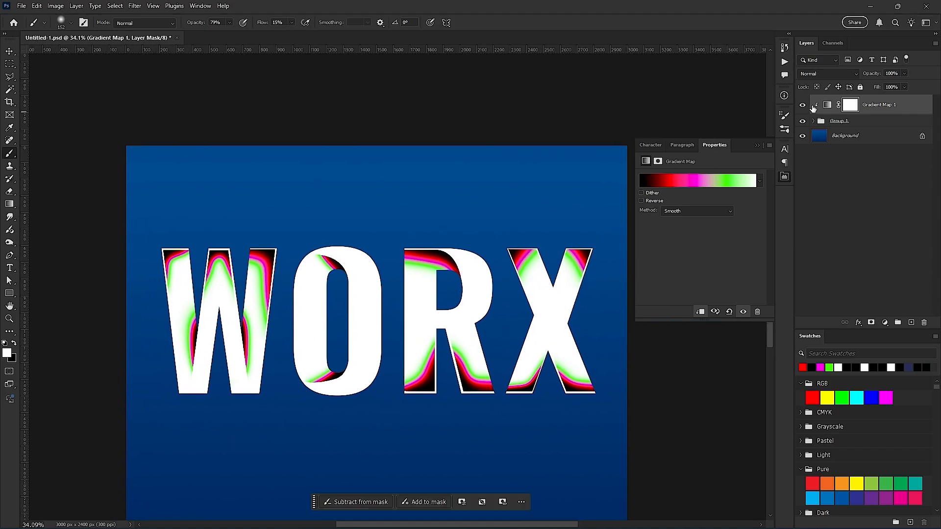
{"action": "left_click", "coordinate": [826, 105]}
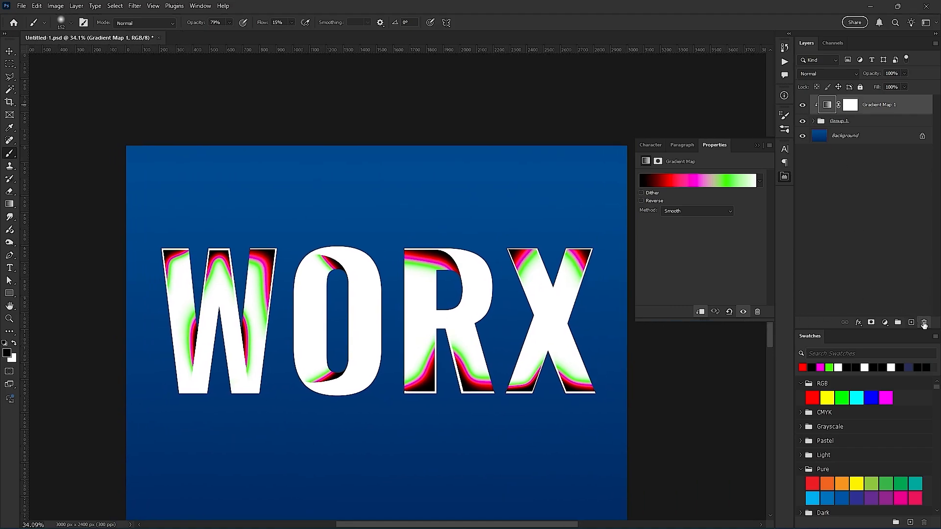
{"action": "left_click", "coordinate": [923, 322]}
{"action": "scroll", "coordinate": [210, 370], "scroll_direction": "up", "scroll_amount": 2}
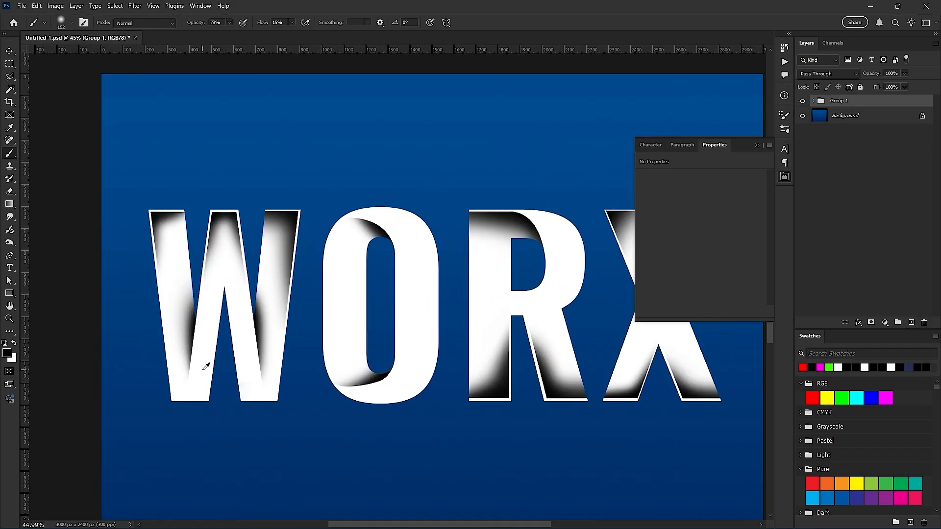
- Clear the shading on the upper part of the letter O from the Color Fill 1 layer mask, using a polygonal lasso selection
{"action": "scroll", "coordinate": [392, 235], "scroll_direction": "up", "scroll_amount": 2}
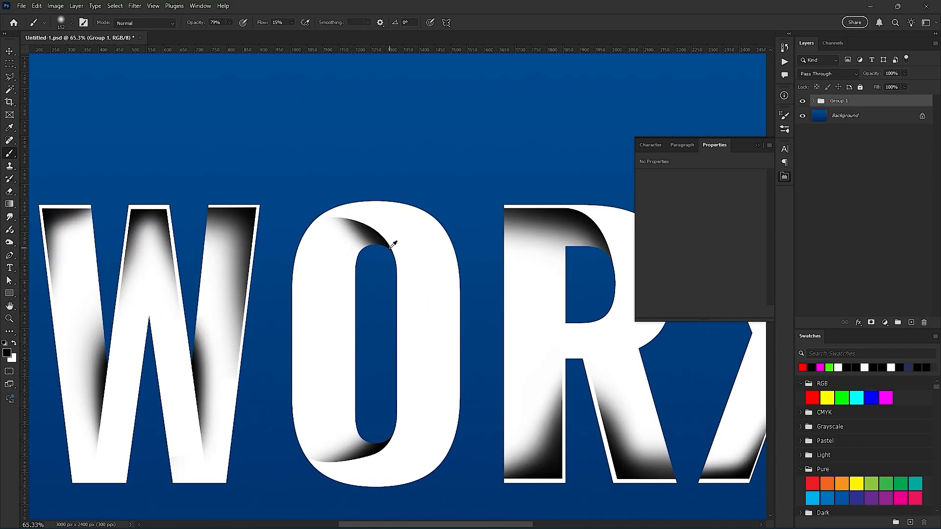
{"action": "key", "text": "l"}
{"action": "left_click", "coordinate": [421, 143]}
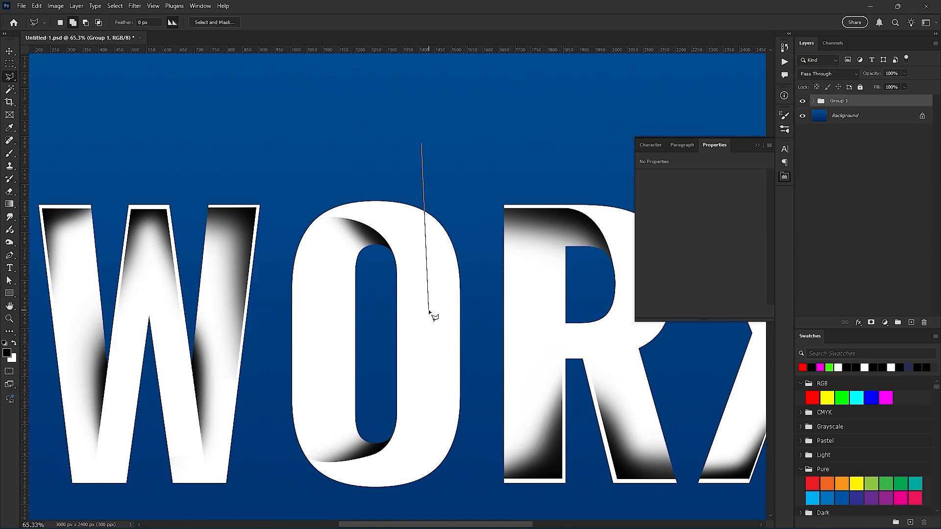
{"action": "left_click", "coordinate": [429, 310]}
{"action": "left_click", "coordinate": [294, 148]}
{"action": "key", "text": "BackSpace"}
{"action": "left_click", "coordinate": [325, 329]}
{"action": "double_click", "coordinate": [290, 166]}
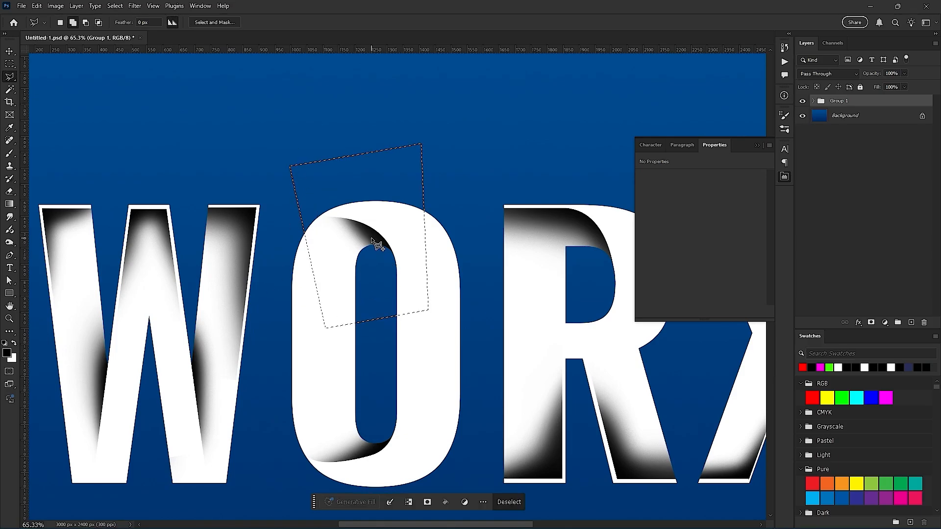
{"action": "key", "text": "Delete"}
{"action": "left_click", "coordinate": [456, 202]}
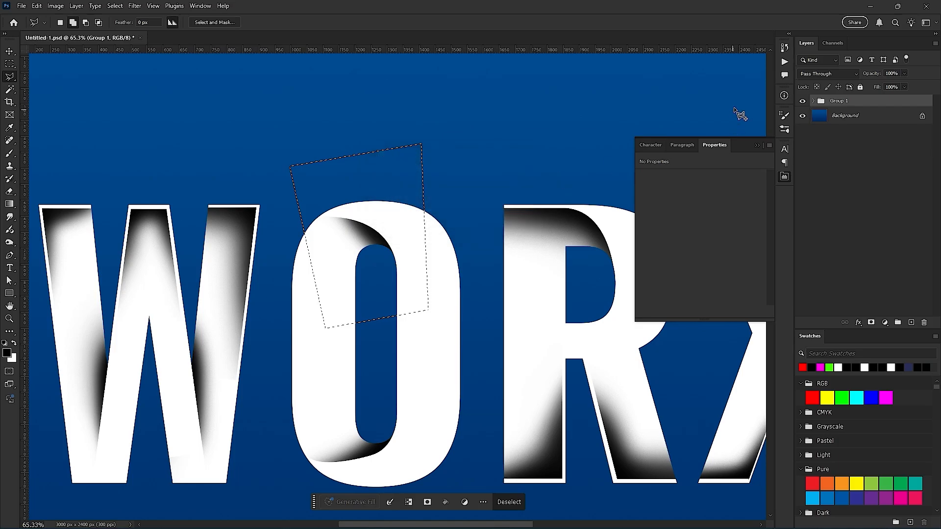
{"action": "left_click", "coordinate": [813, 101]}
{"action": "left_click", "coordinate": [876, 121]}
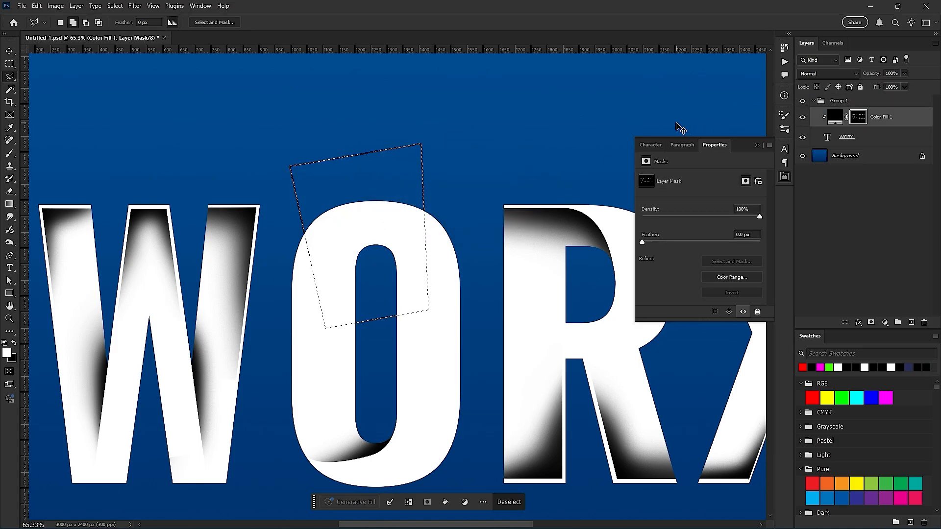
{"action": "key", "text": "ctrl+d"}
- Start a pen path at the right edge of the O's inner opening and curve it up across the top of the letter
{"action": "scroll", "coordinate": [369, 240], "scroll_direction": "up", "scroll_amount": 5}
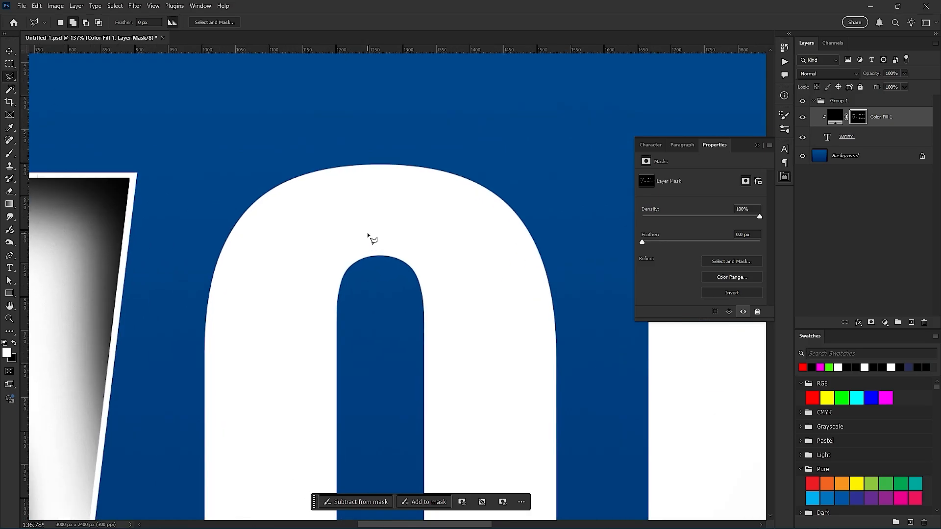
{"action": "key", "text": "p"}
{"action": "scroll", "coordinate": [416, 304], "scroll_direction": "up", "scroll_amount": 2}
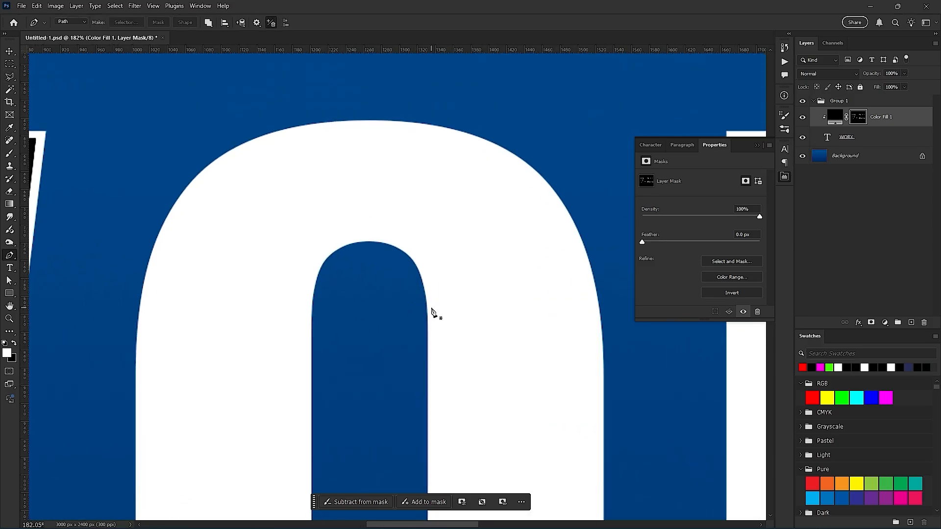
{"action": "scroll", "coordinate": [431, 312], "scroll_direction": "up", "scroll_amount": 2}
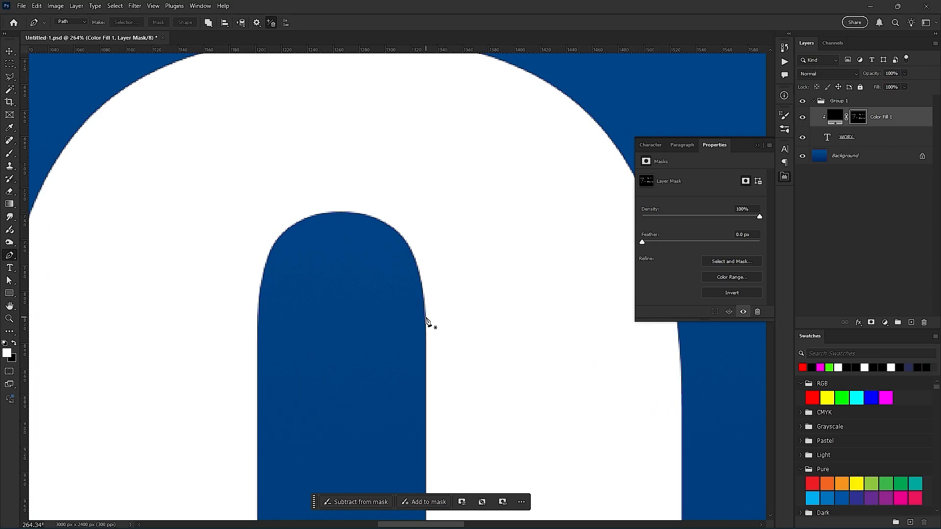
{"action": "left_click", "coordinate": [425, 316]}
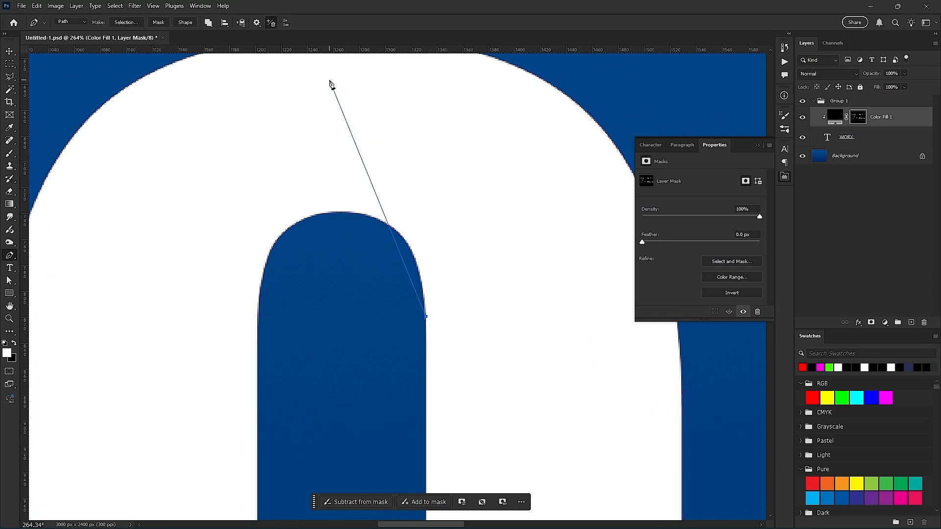
{"action": "left_click_drag", "start_coordinate": [329, 79], "coordinate": [249, 72]}
{"action": "scroll", "coordinate": [108, 174], "scroll_direction": "down", "scroll_amount": 3}
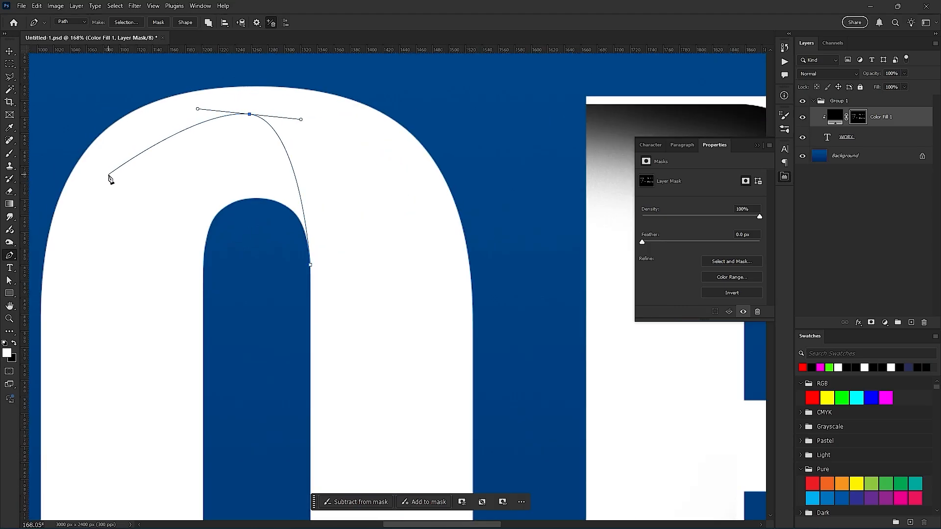
{"action": "key", "text": "ctrl+z"}
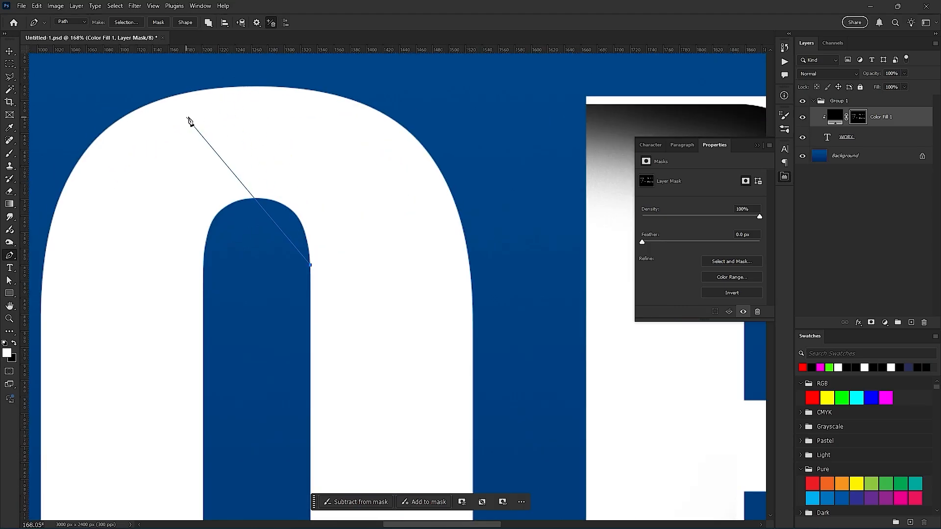
{"action": "left_click_drag", "start_coordinate": [196, 115], "coordinate": [95, 117]}
- Extend the path with a smooth anchor outside the O's left side, curving it down past the letter's shoulder
{"action": "left_click_drag", "start_coordinate": [32, 172], "coordinate": [153, 92]}
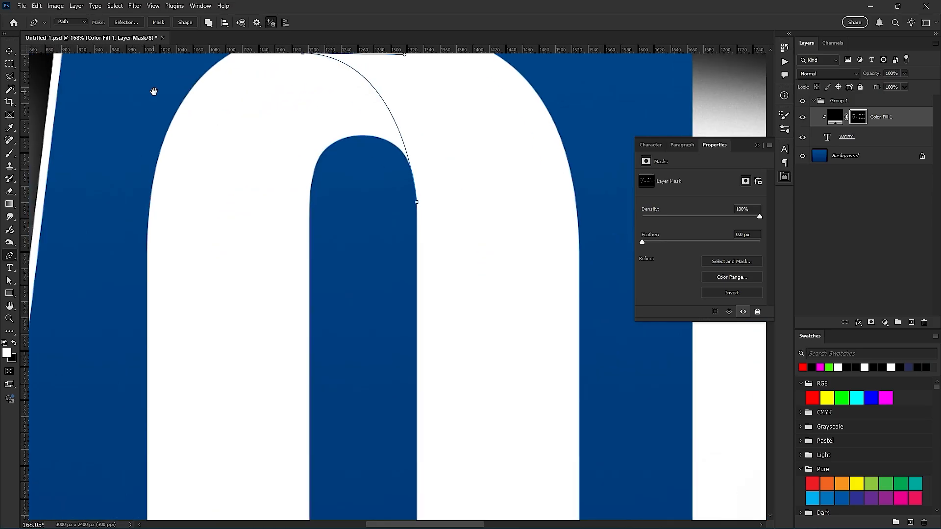
{"action": "scroll", "coordinate": [93, 220], "scroll_direction": "down", "scroll_amount": 4}
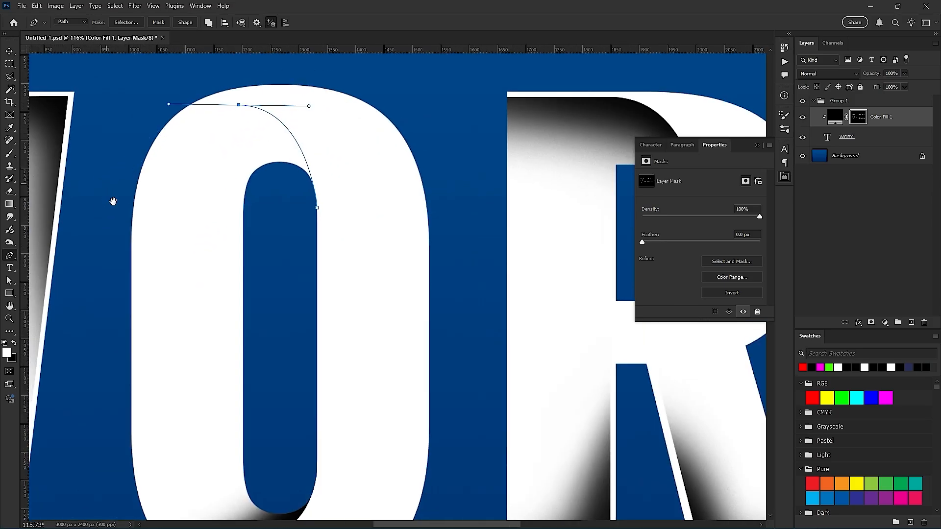
{"action": "left_click_drag", "start_coordinate": [112, 201], "coordinate": [126, 235]}
{"action": "left_click_drag", "start_coordinate": [108, 271], "coordinate": [100, 356]}
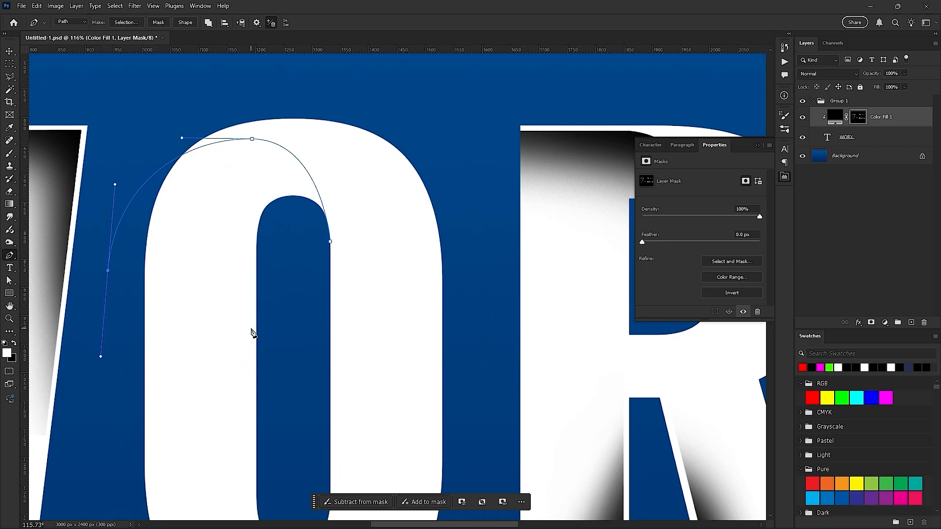
{"action": "left_click_drag", "start_coordinate": [331, 242], "coordinate": [363, 142]}
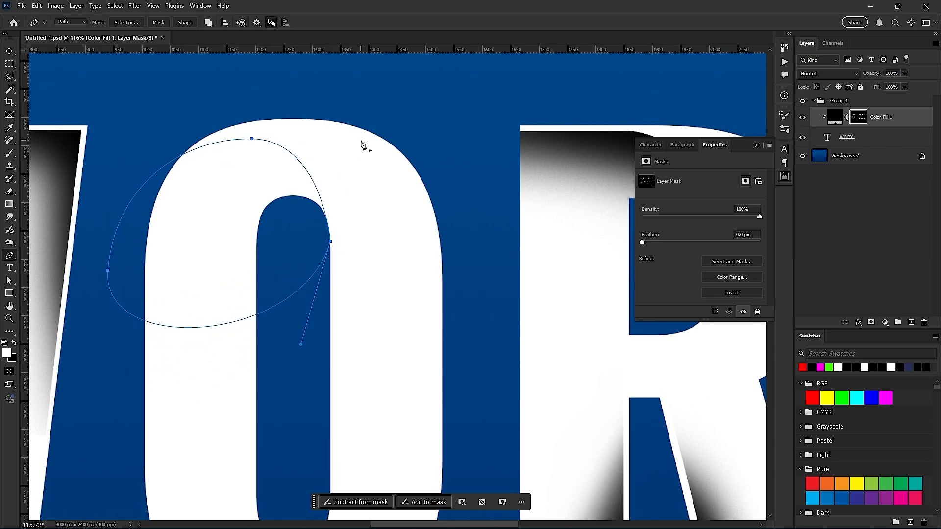
{"action": "key", "text": "Return"}
{"action": "key", "text": "ctrl+z"}
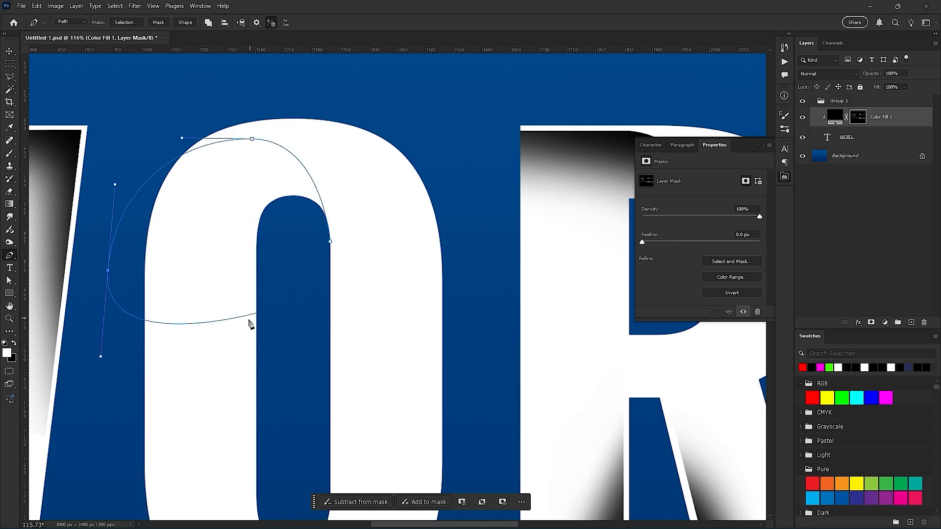
- Close the path at its starting anchor on the O's inner edge and convert it to a selection
{"action": "left_click", "coordinate": [329, 242]}
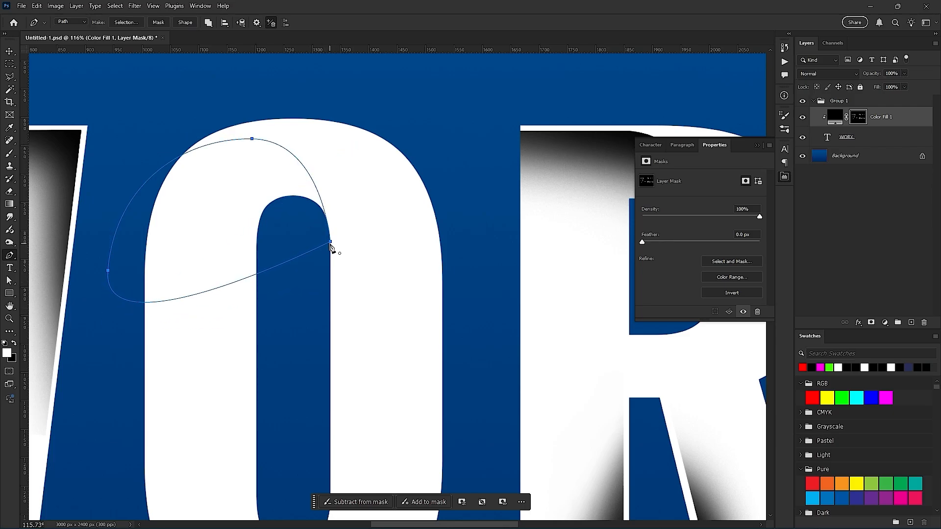
{"action": "key", "text": "Return"}
{"action": "key", "text": "ctrl+Return"}
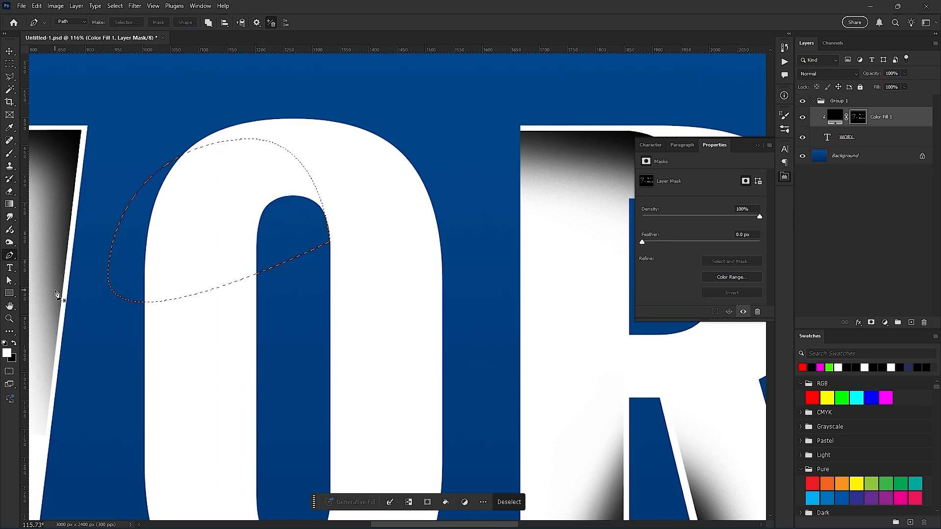
- Brush soft shading in white on the mask along the selection's upper curve on the O, and clear the selection
{"action": "key", "text": "b"}
{"action": "left_click_drag", "start_coordinate": [321, 219], "coordinate": [360, 228]}
{"action": "mouse_move", "coordinate": [332, 189]}
{"action": "left_mouse_down"}
{"action": "mouse_move", "coordinate": [380, 245]}
{"action": "mouse_move", "coordinate": [320, 140]}
{"action": "mouse_move", "coordinate": [287, 147]}
{"action": "mouse_move", "coordinate": [305, 126]}
{"action": "mouse_move", "coordinate": [288, 128]}
{"action": "mouse_move", "coordinate": [273, 100]}
{"action": "mouse_move", "coordinate": [269, 126]}
{"action": "mouse_move", "coordinate": [290, 110]}
{"action": "mouse_move", "coordinate": [192, 79]}
{"action": "mouse_move", "coordinate": [23, 161]}
{"action": "mouse_move", "coordinate": [52, 192]}
{"action": "mouse_move", "coordinate": [167, 146]}
{"action": "mouse_move", "coordinate": [192, 120]}
{"action": "mouse_move", "coordinate": [218, 117]}
{"action": "mouse_move", "coordinate": [140, 115]}
{"action": "mouse_move", "coordinate": [352, 128]}
{"action": "mouse_move", "coordinate": [221, 115]}
{"action": "mouse_move", "coordinate": [383, 268]}
{"action": "mouse_move", "coordinate": [328, 130]}
{"action": "mouse_move", "coordinate": [355, 152]}
{"action": "mouse_move", "coordinate": [375, 251]}
{"action": "mouse_move", "coordinate": [234, 88]}
{"action": "mouse_move", "coordinate": [354, 182]}
{"action": "mouse_move", "coordinate": [314, 142]}
{"action": "mouse_move", "coordinate": [221, 98]}
{"action": "mouse_move", "coordinate": [342, 141]}
{"action": "mouse_move", "coordinate": [142, 118]}
{"action": "mouse_move", "coordinate": [88, 147]}
{"action": "mouse_move", "coordinate": [247, 124]}
{"action": "mouse_move", "coordinate": [130, 183]}
{"action": "left_mouse_up"}
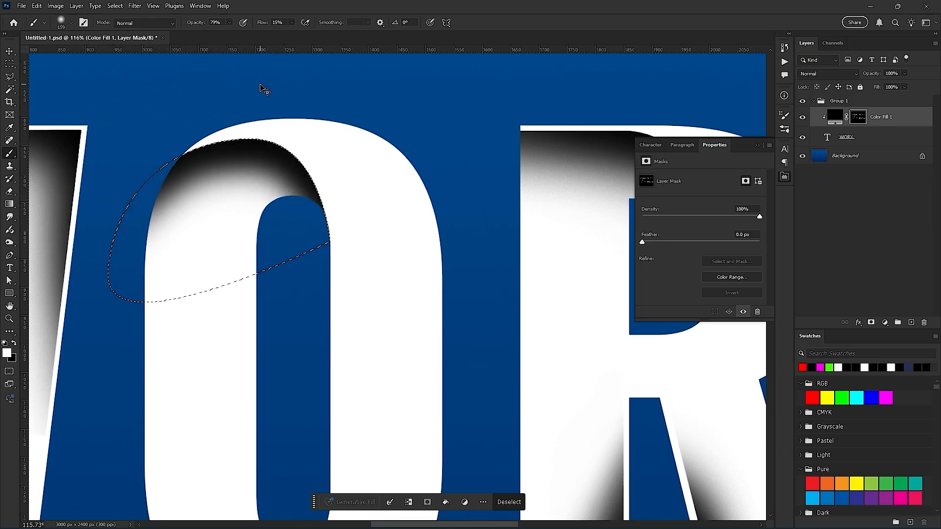
{"action": "key", "text": "ctrl+d"}
{"action": "scroll", "coordinate": [377, 263], "scroll_direction": "down", "scroll_amount": 5}
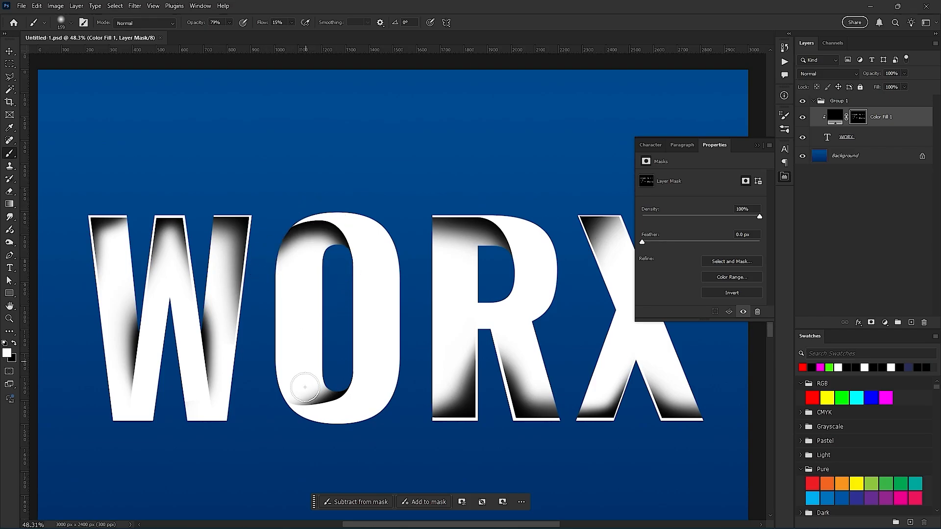
{"action": "mouse_move", "coordinate": [304, 384]}
{"action": "left_mouse_down"}
{"action": "mouse_move", "coordinate": [299, 406]}
{"action": "mouse_move", "coordinate": [288, 378]}
{"action": "mouse_move", "coordinate": [329, 396]}
{"action": "mouse_move", "coordinate": [302, 400]}
{"action": "left_mouse_up"}
{"action": "scroll", "coordinate": [512, 286], "scroll_direction": "down", "scroll_amount": 2}
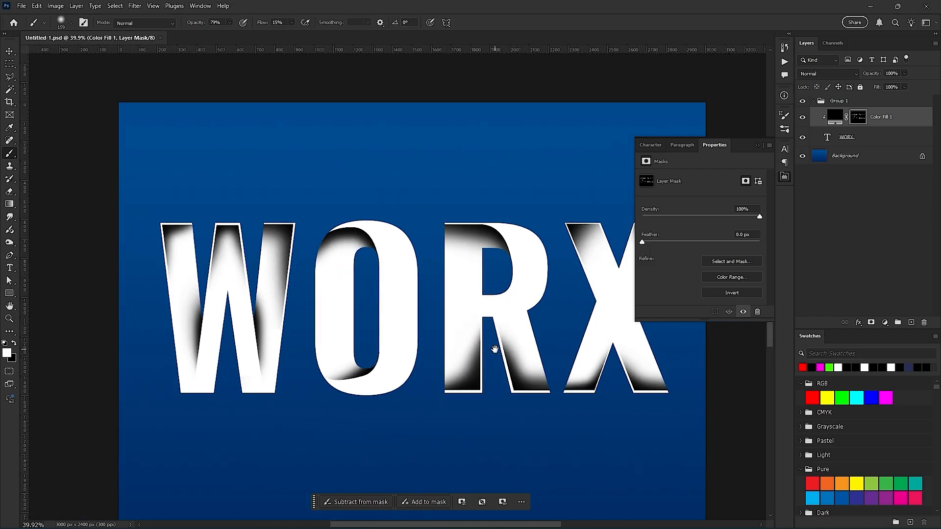
{"action": "left_click_drag", "start_coordinate": [495, 349], "coordinate": [435, 367]}
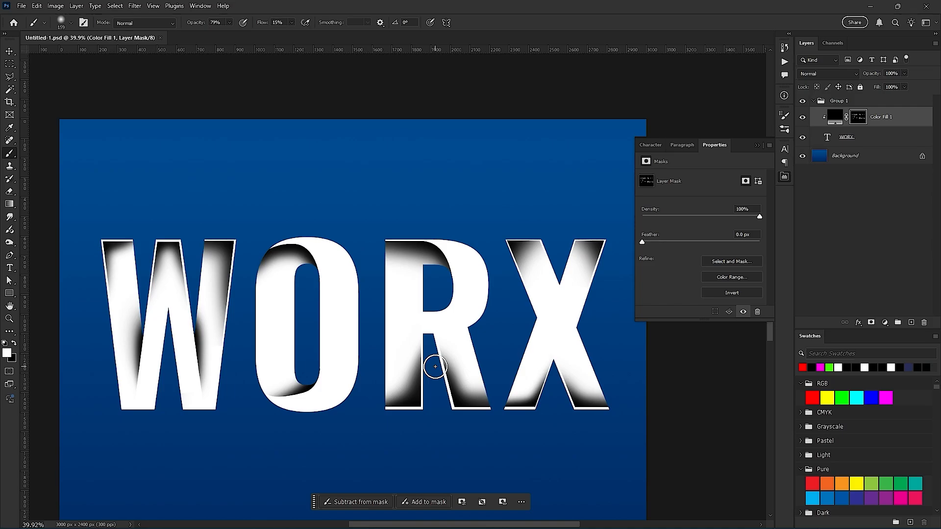